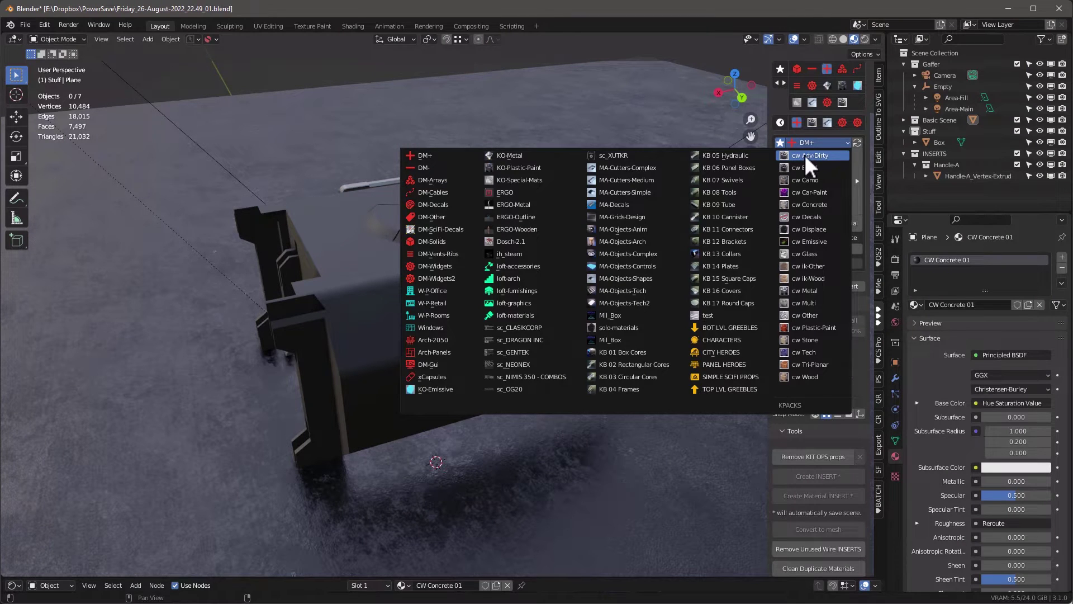
Load the cw Adv-Dirty material pack and apply its cw-dirty-paint material to the box.
{"action": "left_click", "coordinate": [804, 154]}
{"action": "middle_click_drag", "start_coordinate": [455, 285], "coordinate": [549, 209]}
{"action": "left_click", "coordinate": [550, 214]}
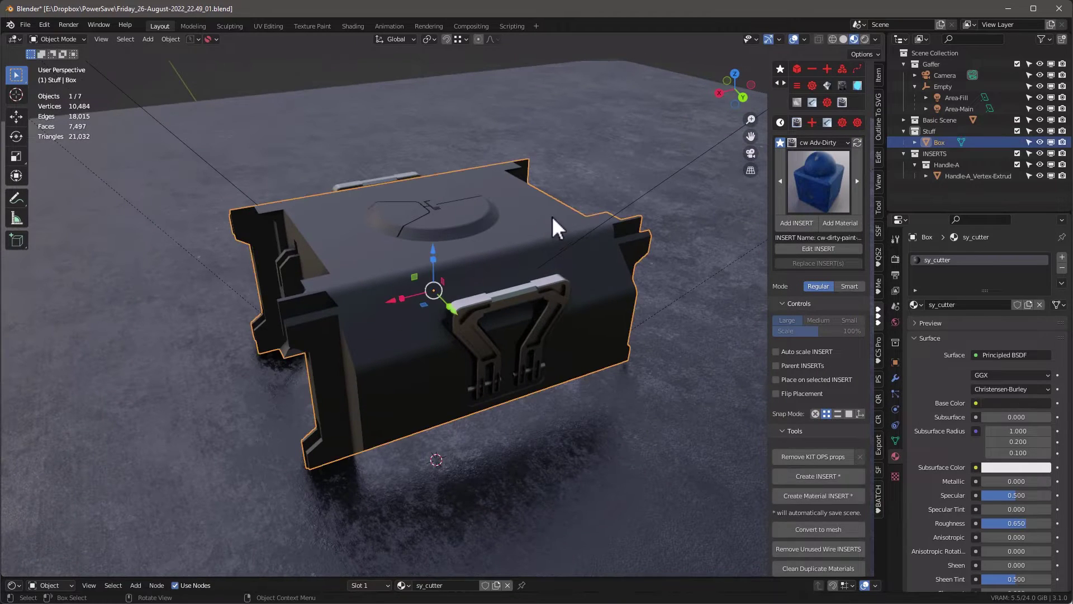
{"action": "left_click", "coordinate": [827, 185]}
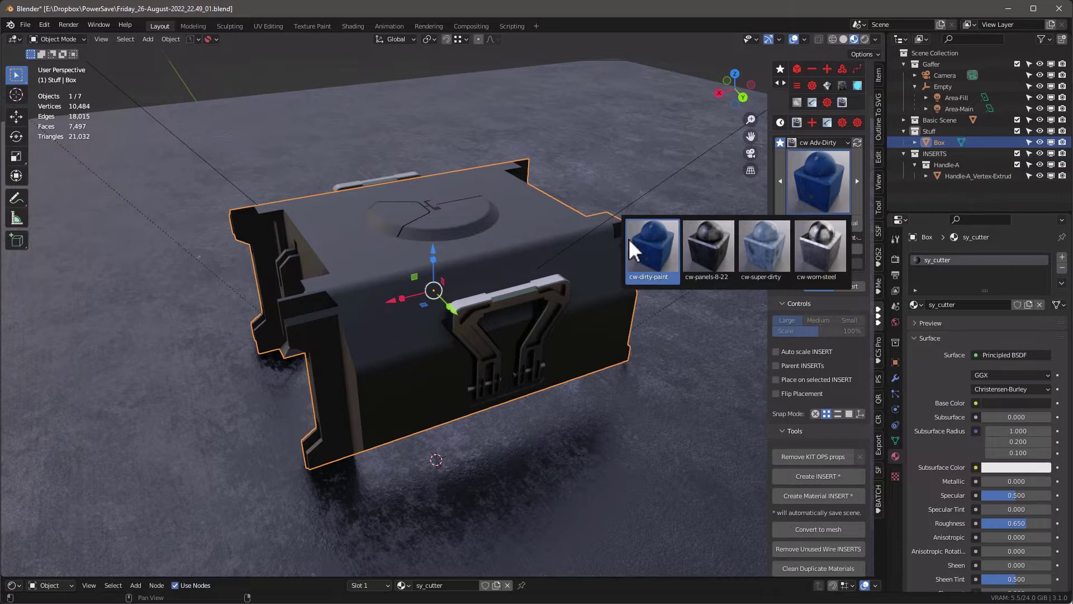
{"action": "left_click", "coordinate": [659, 248]}
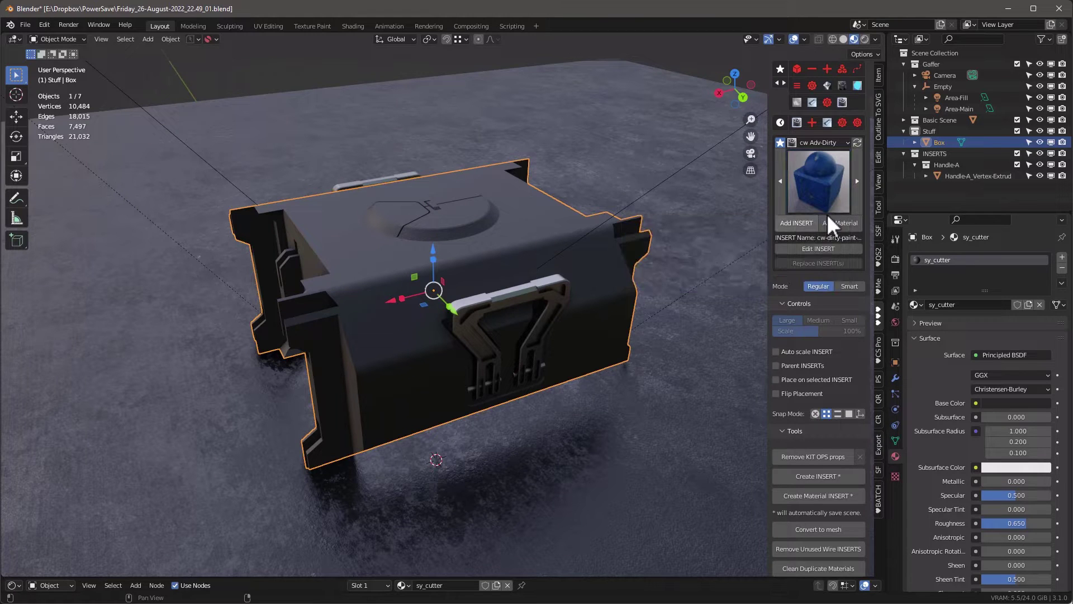
{"action": "left_click", "coordinate": [847, 222]}
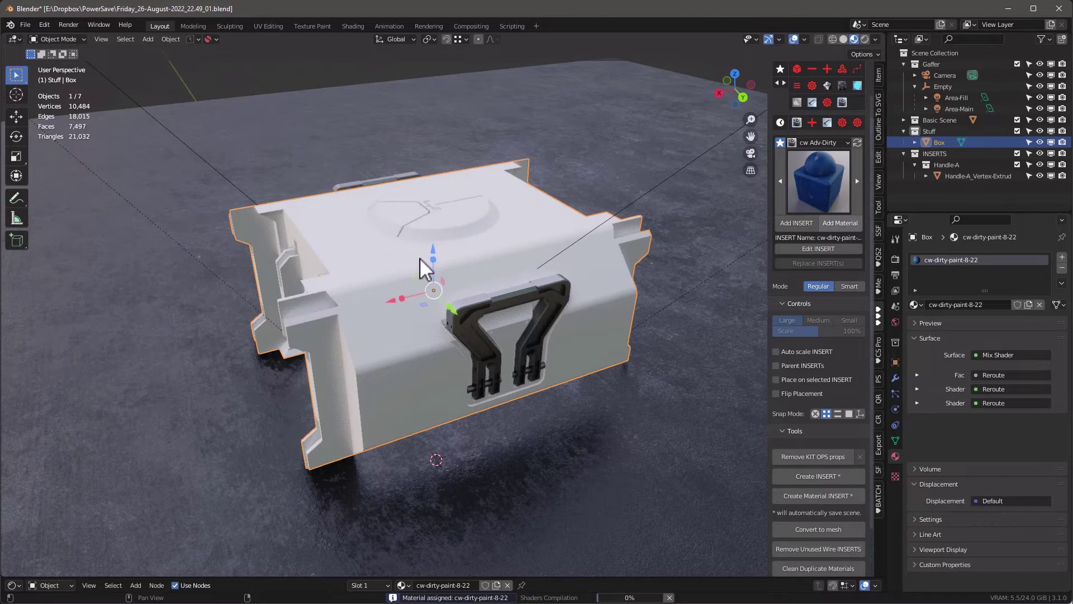
Examine the dirty paint on the box's edges, top, handles and ends up close and from several angles.
{"action": "middle_click_drag", "start_coordinate": [427, 257], "coordinate": [412, 287]}
{"action": "scroll", "coordinate": [412, 291], "scroll_direction": "up", "scroll_amount": 5}
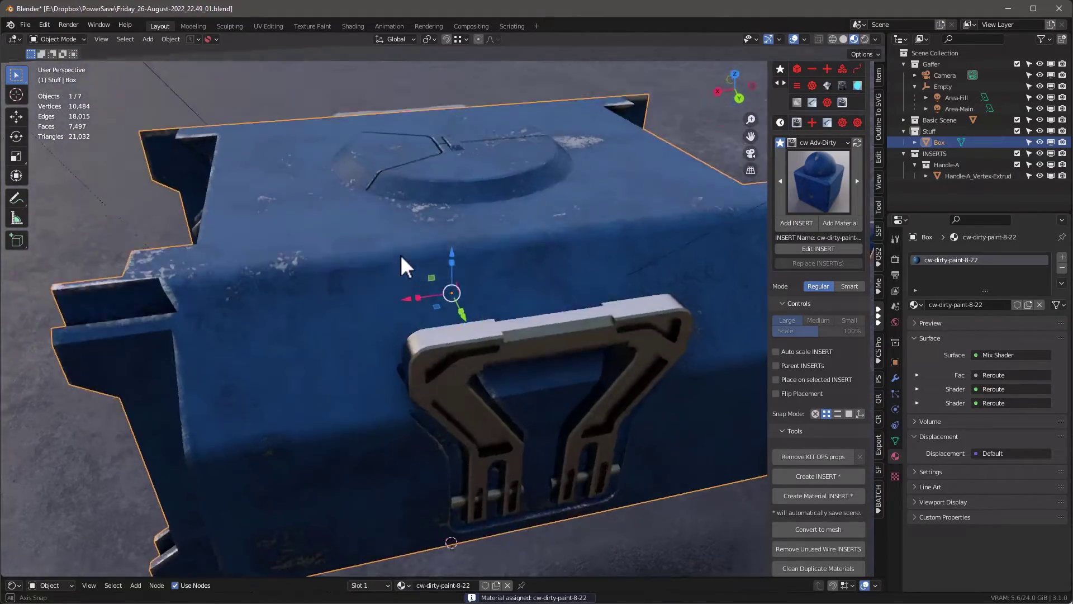
{"action": "scroll", "coordinate": [404, 260], "scroll_direction": "down", "scroll_amount": 5}
{"action": "middle_click_drag", "start_coordinate": [412, 249], "coordinate": [341, 263]}
{"action": "middle_click_drag", "start_coordinate": [547, 193], "coordinate": [418, 286]}
{"action": "middle_click_drag", "start_coordinate": [328, 286], "coordinate": [272, 230]}
{"action": "middle_click_drag", "start_coordinate": [493, 241], "coordinate": [496, 275]}
{"action": "middle_click_drag", "start_coordinate": [315, 250], "coordinate": [545, 217]}
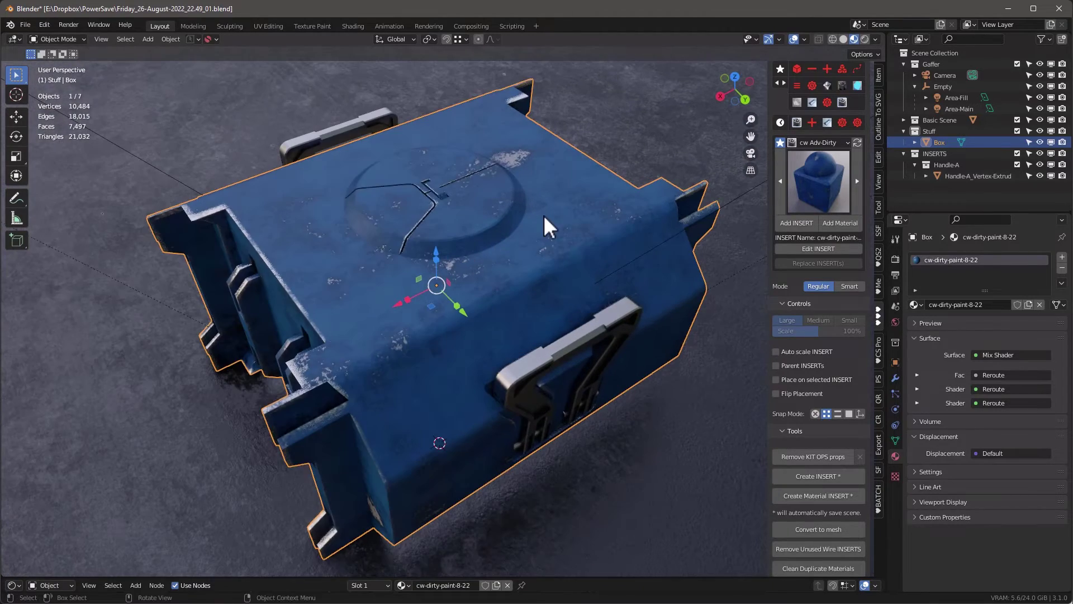
Switch the viewport to rendered shading and inspect the painted box from low and high angles.
{"action": "left_click", "coordinate": [864, 37]}
{"action": "mouse_move", "coordinate": [458, 258]}
{"action": "middle_mouse_down"}
{"action": "mouse_move", "coordinate": [425, 276]}
{"action": "mouse_move", "coordinate": [368, 269]}
{"action": "mouse_move", "coordinate": [448, 253]}
{"action": "mouse_move", "coordinate": [456, 237]}
{"action": "mouse_move", "coordinate": [421, 275]}
{"action": "mouse_move", "coordinate": [448, 244]}
{"action": "middle_mouse_up"}
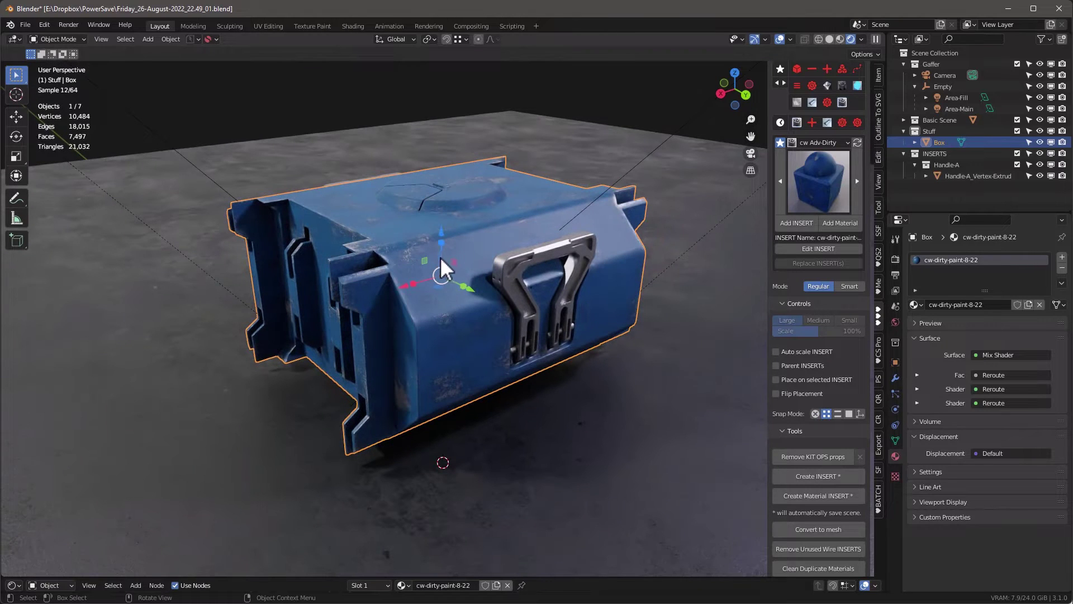
{"action": "middle_click_drag", "start_coordinate": [592, 576], "coordinate": [479, 211]}
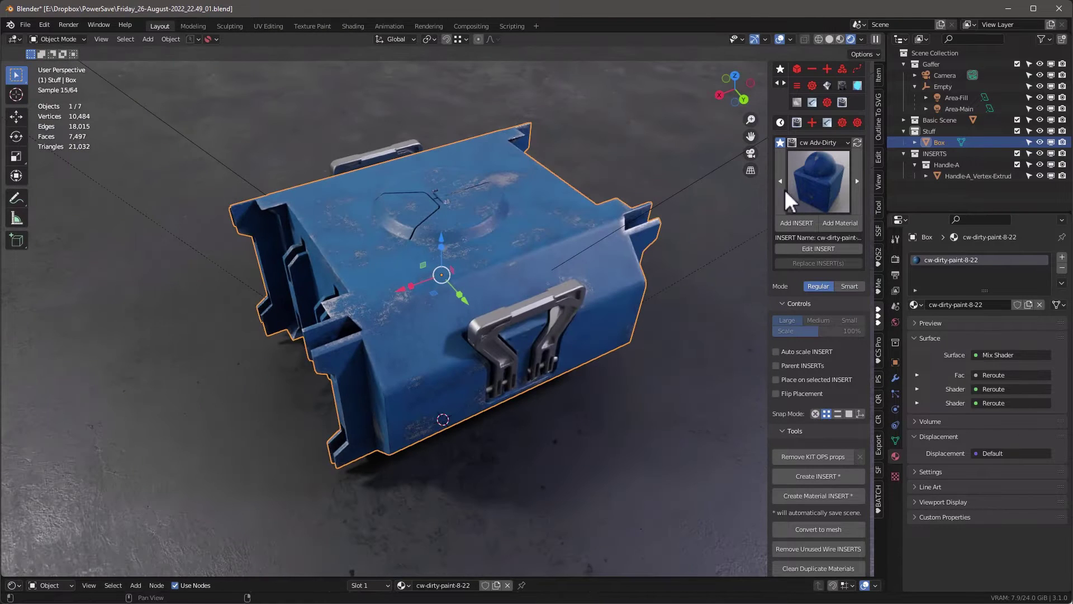
Apply the cw-panels-8-22 material to the box and inspect its panel detail.
{"action": "left_click", "coordinate": [814, 186]}
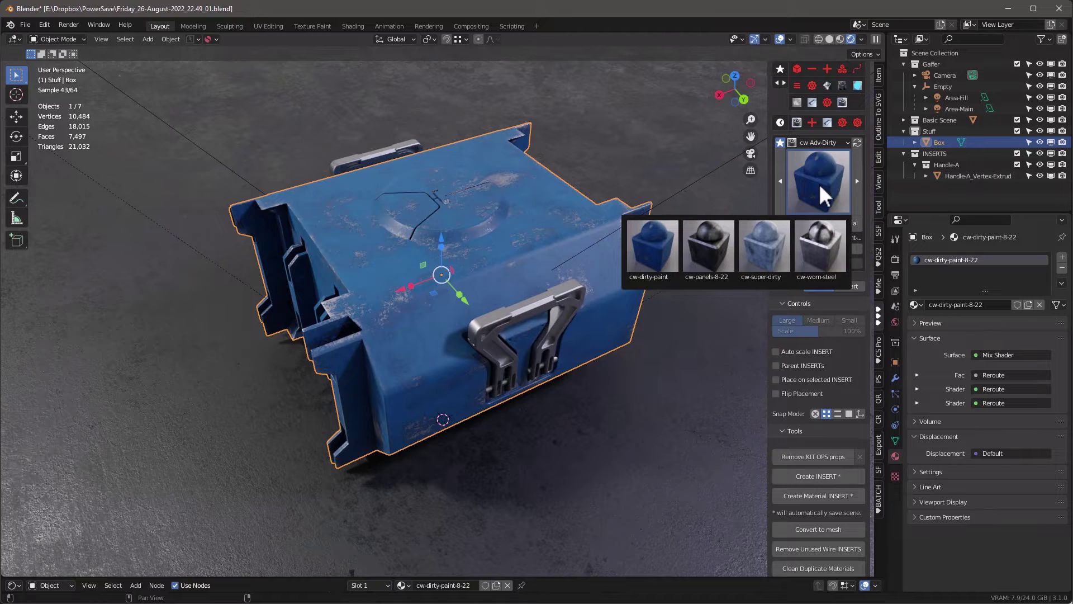
{"action": "left_click", "coordinate": [705, 250]}
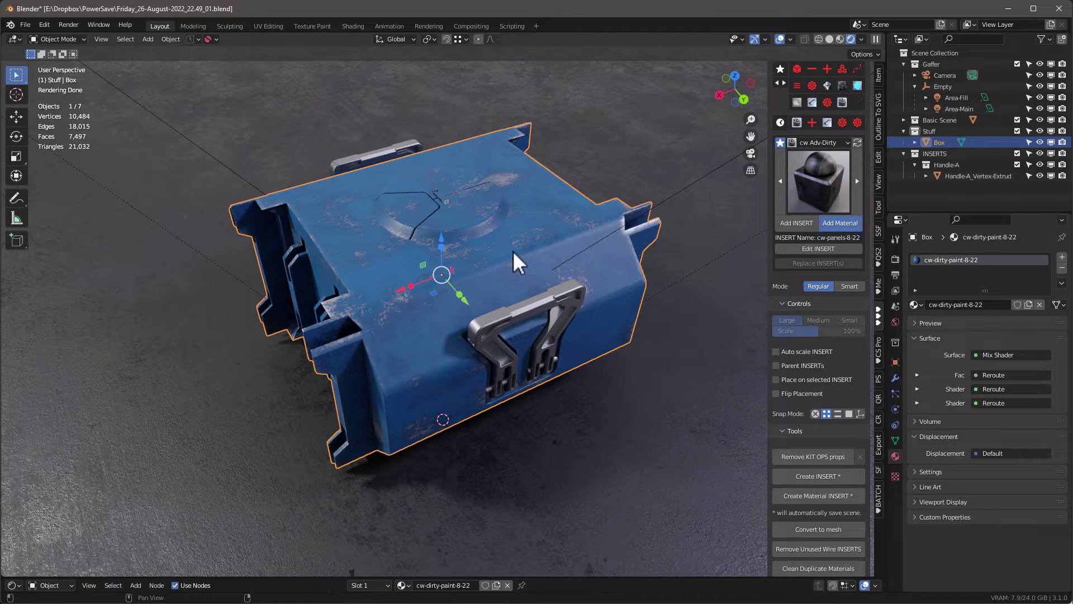
{"action": "left_click", "coordinate": [468, 234]}
{"action": "middle_click_drag", "start_coordinate": [471, 253], "coordinate": [497, 290]}
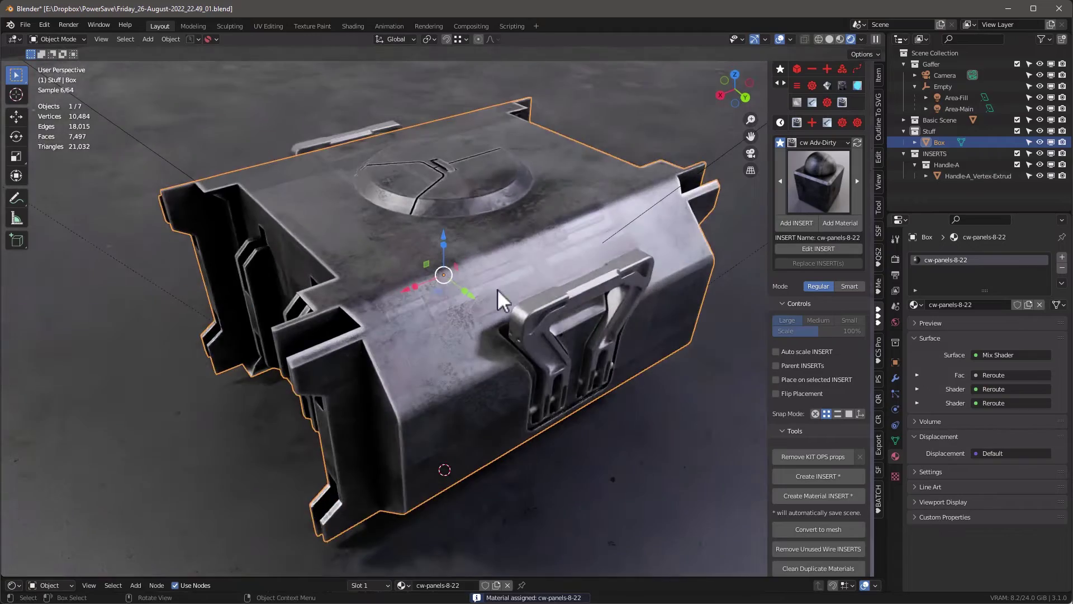
{"action": "scroll", "coordinate": [529, 223], "scroll_direction": "up", "scroll_amount": 2}
{"action": "middle_click_drag", "start_coordinate": [529, 224], "coordinate": [585, 226]}
{"action": "middle_click_drag", "start_coordinate": [377, 230], "coordinate": [459, 211]}
Apply the cw-worn-steel material to the box and inspect the worn edges from several sides.
{"action": "left_click", "coordinate": [826, 179]}
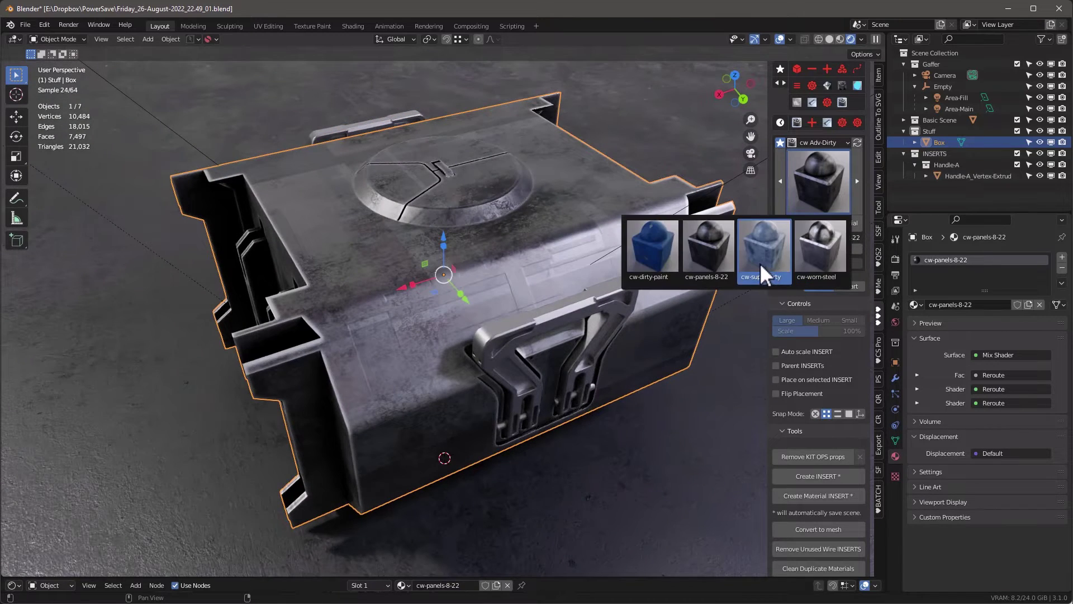
{"action": "left_click", "coordinate": [824, 252]}
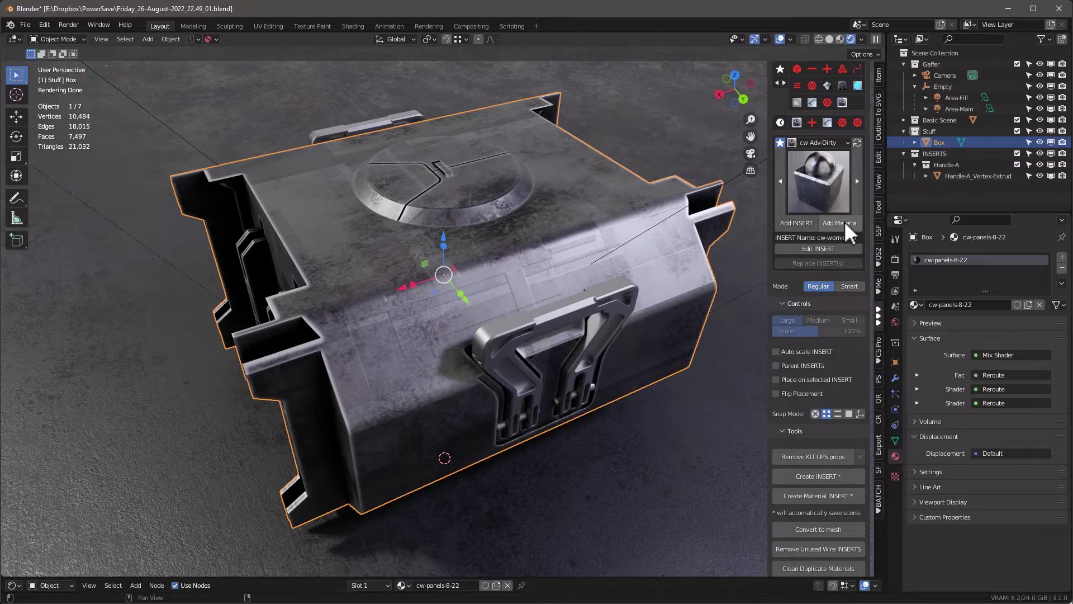
{"action": "left_click", "coordinate": [485, 234]}
{"action": "middle_click_drag", "start_coordinate": [448, 259], "coordinate": [302, 253]}
{"action": "middle_click_drag", "start_coordinate": [294, 206], "coordinate": [400, 278]}
{"action": "scroll", "coordinate": [417, 271], "scroll_direction": "up", "scroll_amount": 5}
{"action": "scroll", "coordinate": [417, 269], "scroll_direction": "down", "scroll_amount": 5}
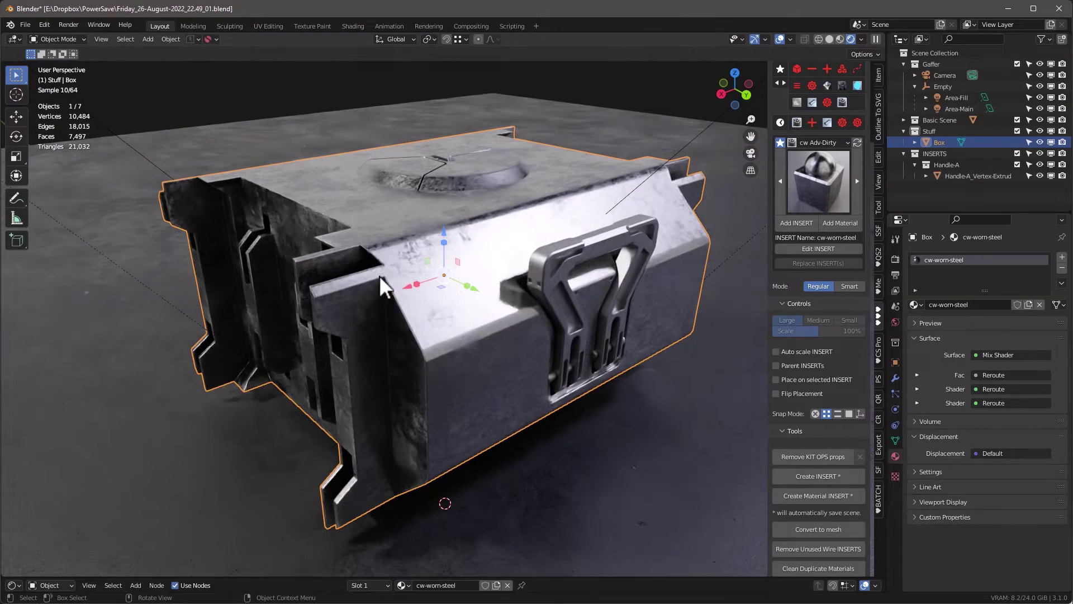
{"action": "middle_click_drag", "start_coordinate": [416, 410], "coordinate": [429, 343]}
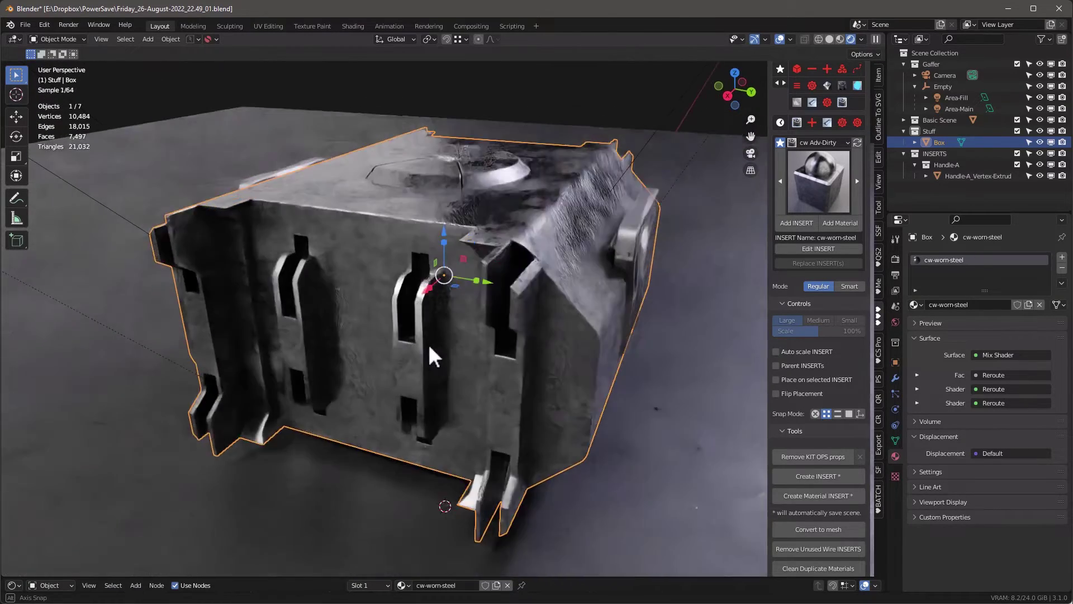
{"action": "middle_click_drag", "start_coordinate": [325, 330], "coordinate": [475, 260]}
Return the viewport to material preview shading and apply the cw-super-dirty material to the box.
{"action": "left_click", "coordinate": [840, 38]}
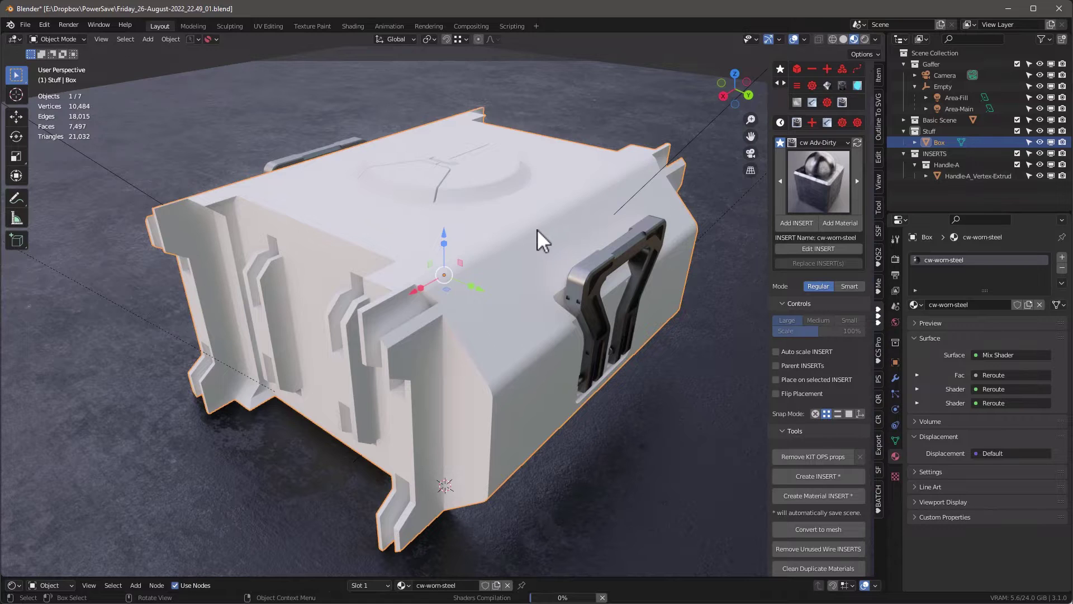
{"action": "middle_click_drag", "start_coordinate": [538, 229], "coordinate": [533, 230]}
{"action": "left_click", "coordinate": [817, 177]}
{"action": "left_click", "coordinate": [764, 243]}
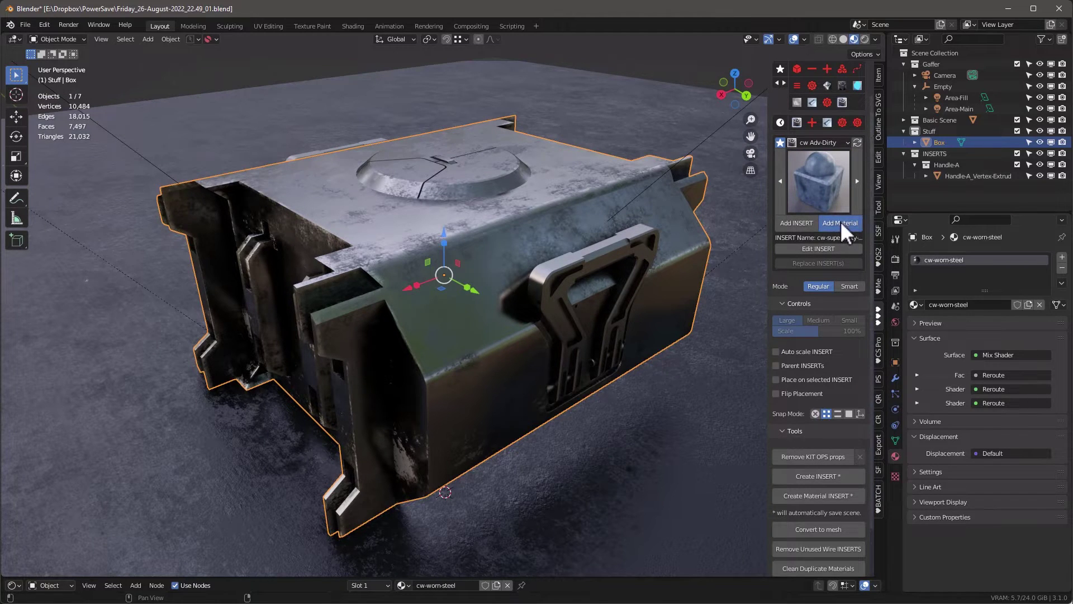
{"action": "left_click", "coordinate": [841, 222]}
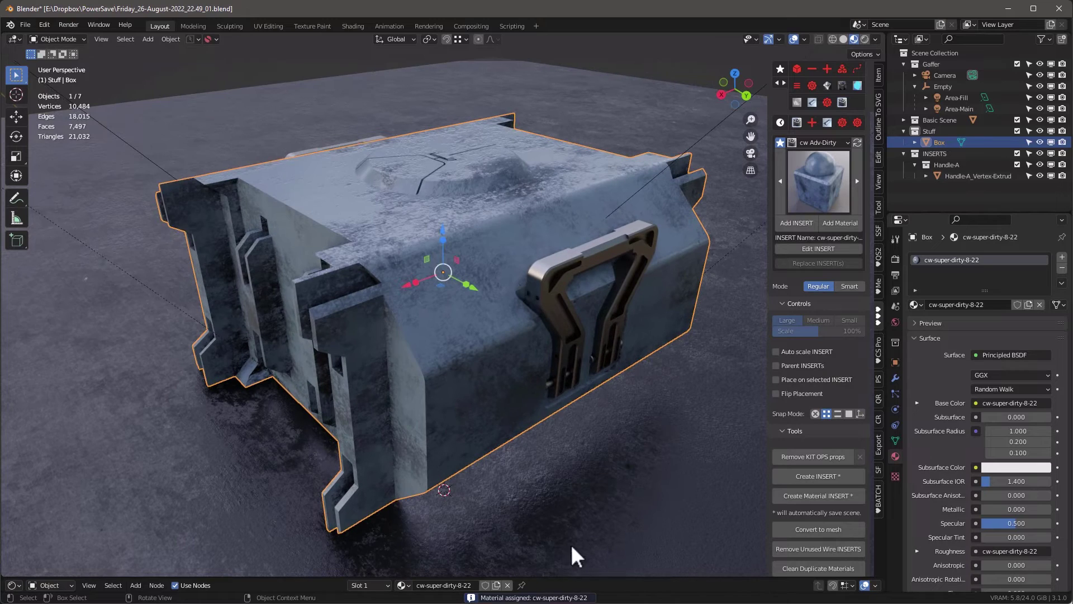
Enlarge the shader editor below the viewport and bring the cw-super-dirty-8-22 node setup into view.
{"action": "left_click_drag", "start_coordinate": [582, 576], "coordinate": [595, 260]}
{"action": "middle_click_drag", "start_coordinate": [625, 414], "coordinate": [586, 373]}
{"action": "scroll", "coordinate": [414, 359], "scroll_direction": "up", "scroll_amount": 3}
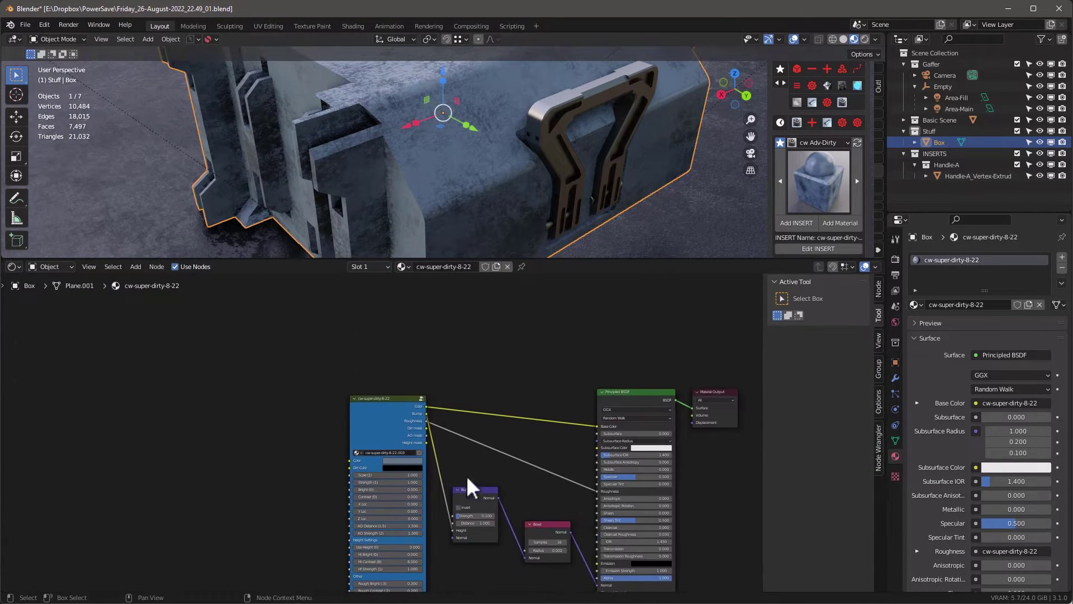
{"action": "middle_click_drag", "start_coordinate": [443, 170], "coordinate": [476, 203]}
{"action": "scroll", "coordinate": [530, 350], "scroll_direction": "down", "scroll_amount": 1}
{"action": "middle_click_drag", "start_coordinate": [530, 350], "coordinate": [563, 342]}
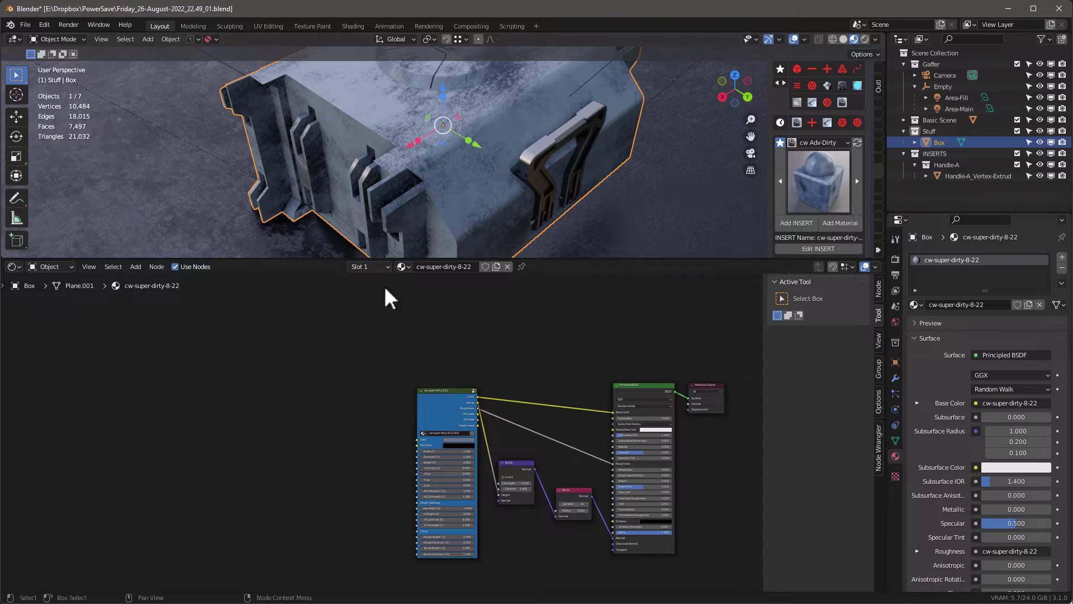
Replace the box's material with a new one and set its Principled BSDF base color to orange.
{"action": "left_click", "coordinate": [507, 266]}
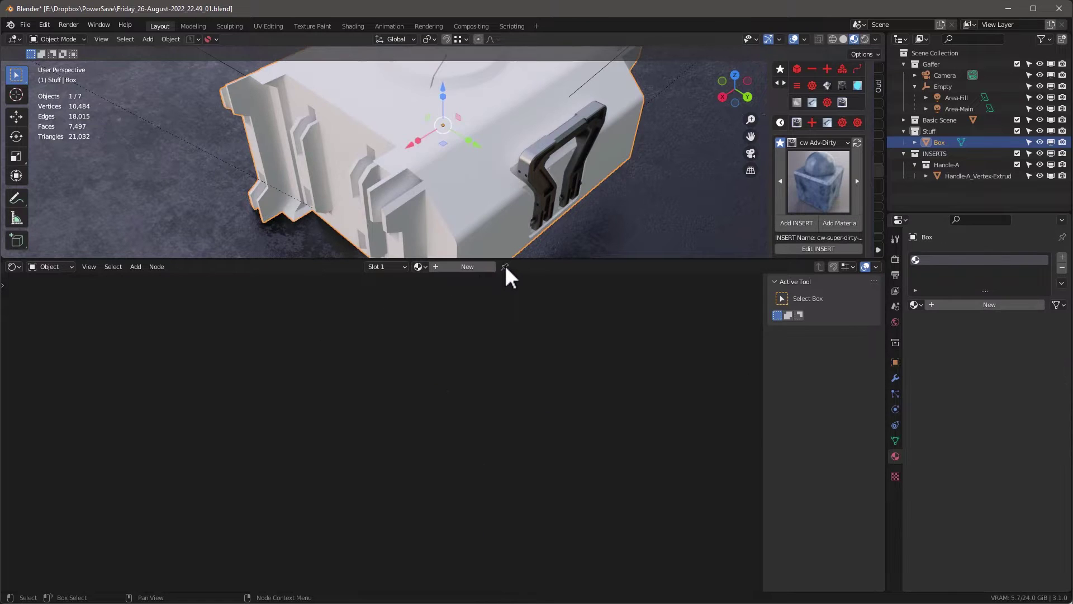
{"action": "left_click", "coordinate": [468, 267]}
{"action": "left_click", "coordinate": [584, 385]}
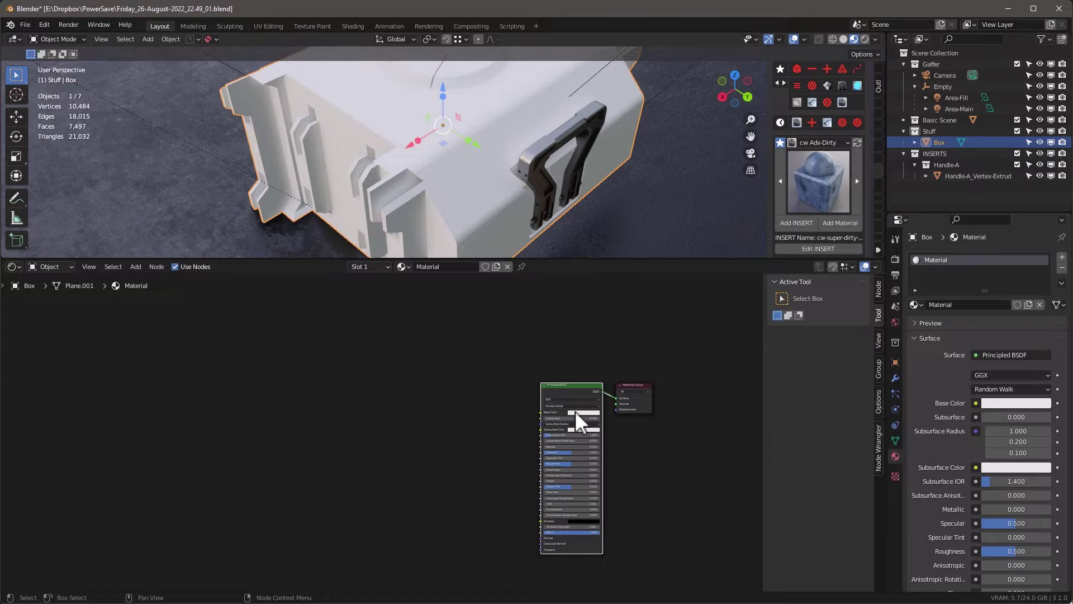
{"action": "left_click", "coordinate": [585, 413]}
{"action": "left_click", "coordinate": [586, 375]}
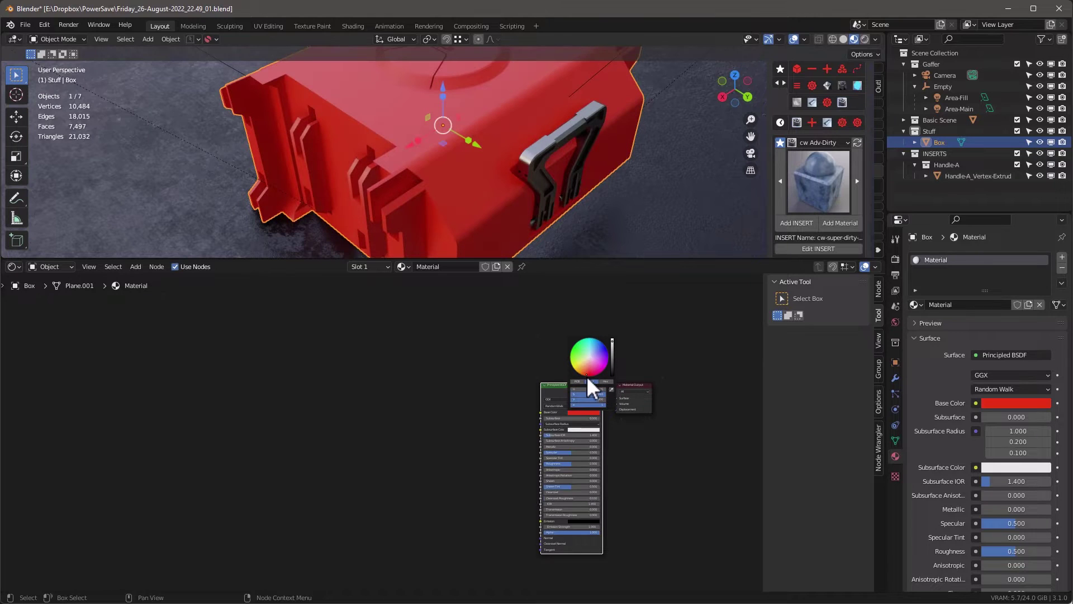
{"action": "left_click_drag", "start_coordinate": [580, 371], "coordinate": [581, 374]}
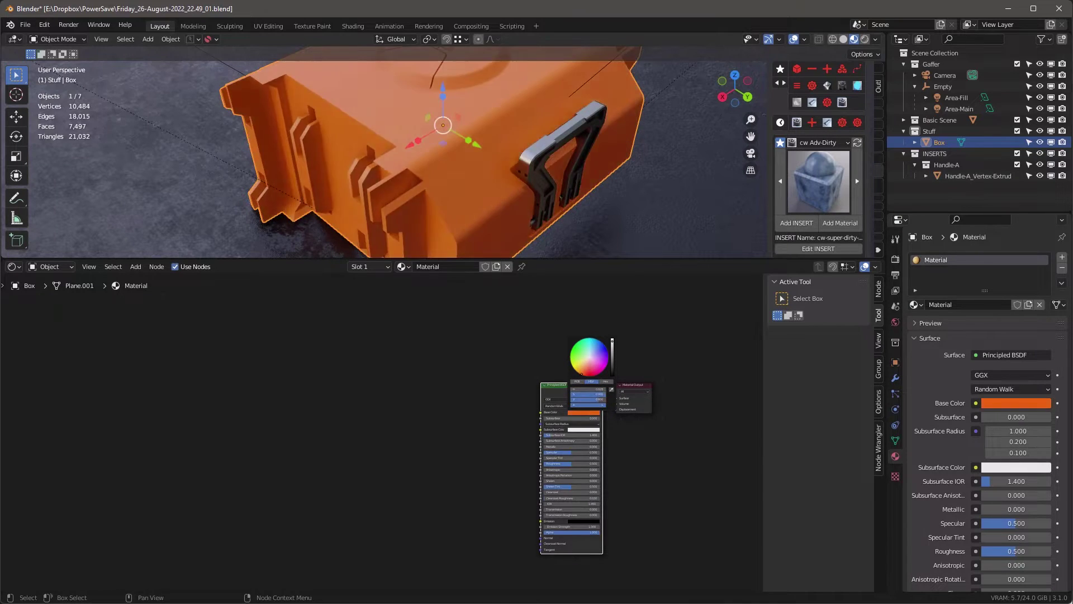
Add an RGB input node in the same orange and connect it to the Principled BSDF's Base Color.
{"action": "key", "text": "shift+a"}
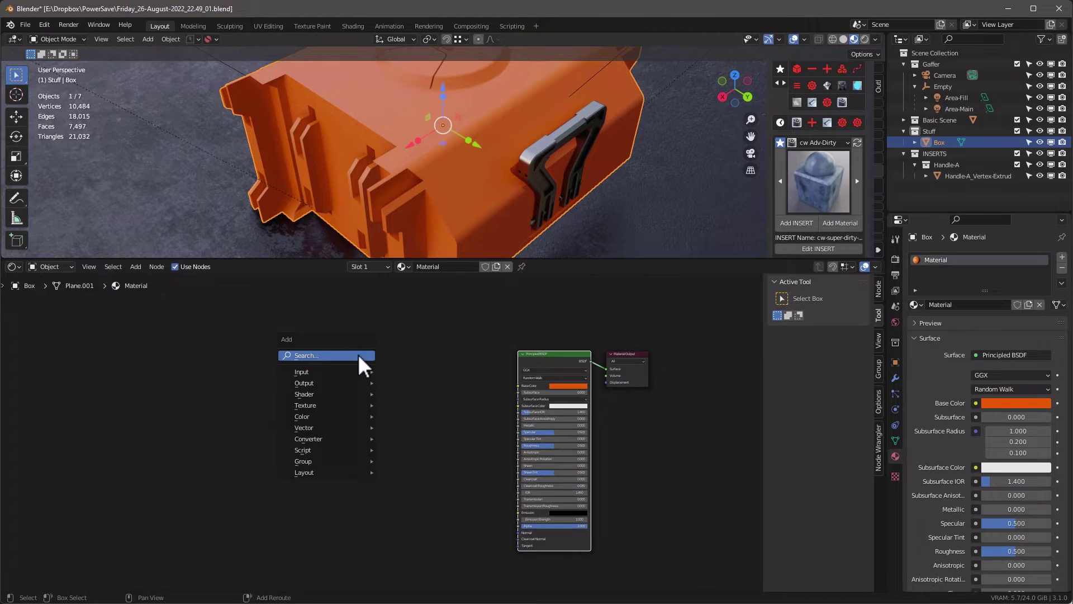
{"action": "mouse_move", "coordinate": [320, 417]}
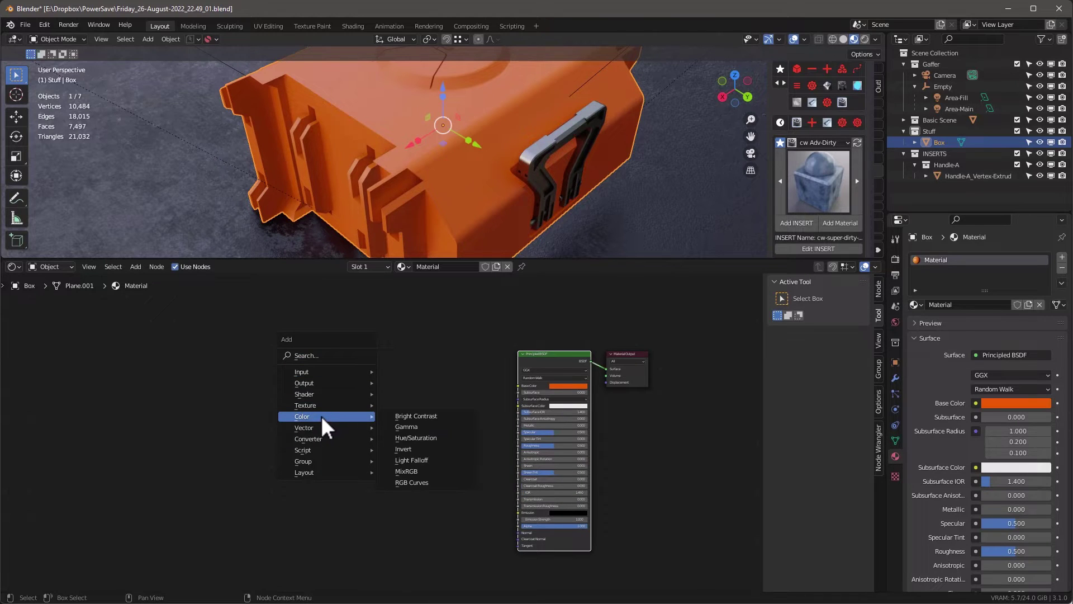
{"action": "mouse_move", "coordinate": [321, 370]}
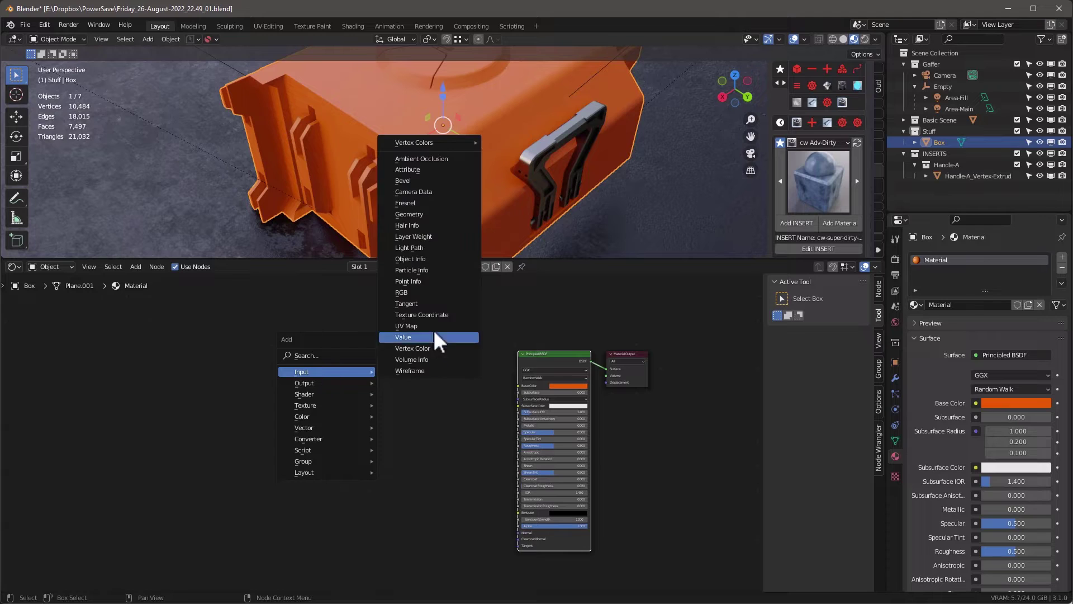
{"action": "left_click", "coordinate": [418, 289]}
{"action": "left_click", "coordinate": [427, 386]}
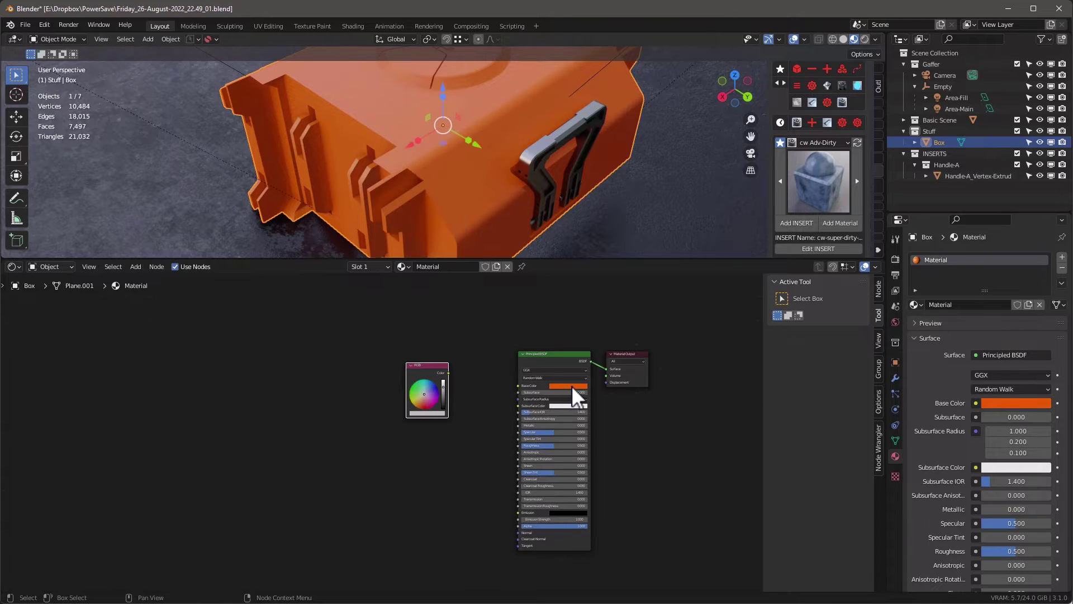
{"action": "left_click_drag", "start_coordinate": [448, 372], "coordinate": [518, 386]}
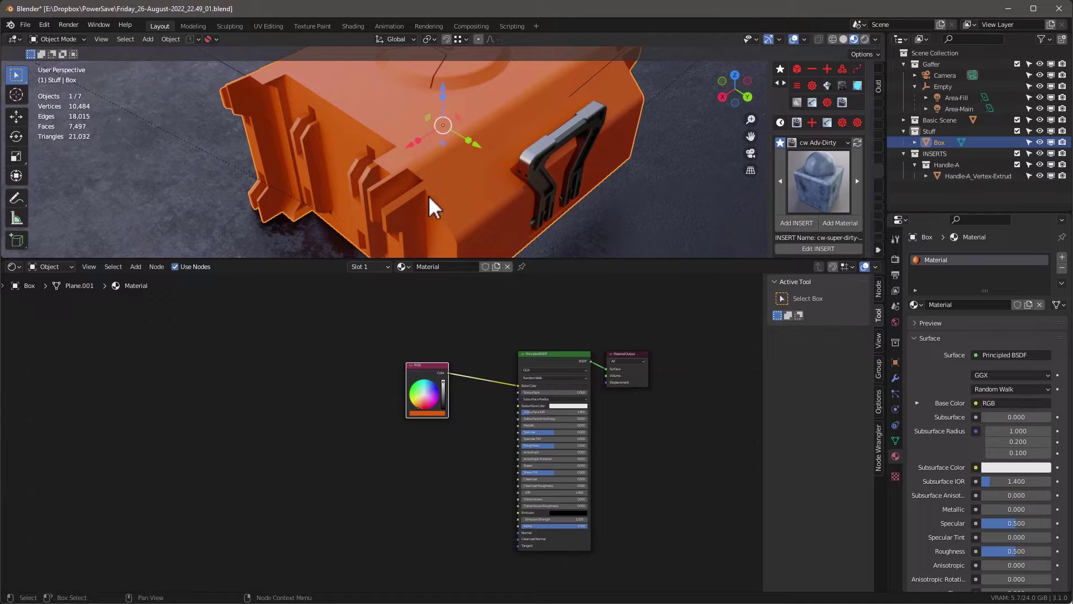
Insert the cw-super-dirty-8-22 node group between the RGB node and the Principled BSDF's Base Color.
{"action": "middle_click_drag", "start_coordinate": [493, 308], "coordinate": [454, 313]}
{"action": "scroll", "coordinate": [438, 336], "scroll_direction": "up", "scroll_amount": 1}
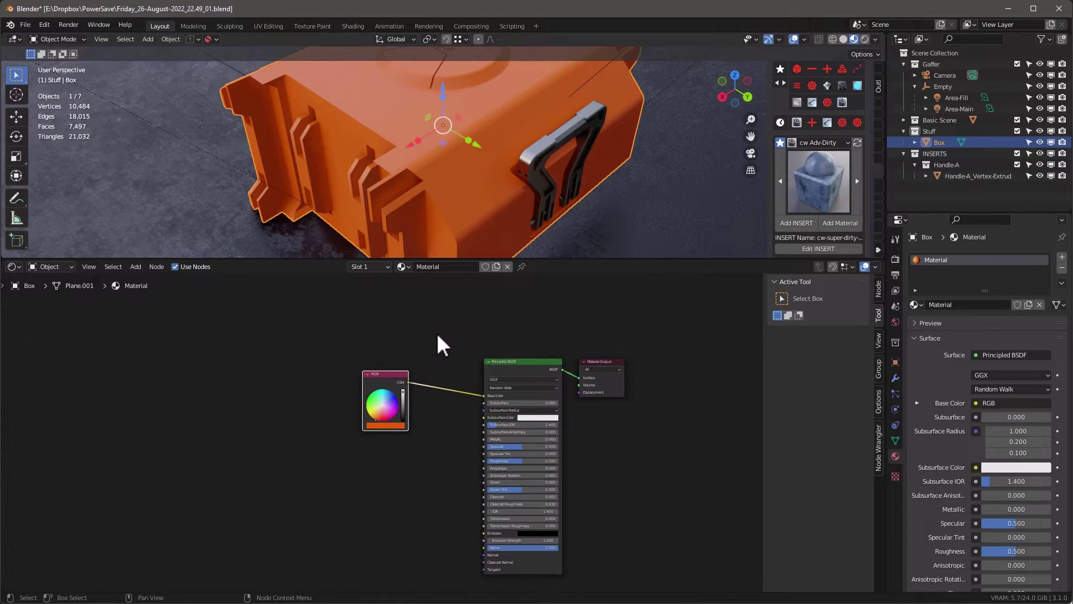
{"action": "key", "text": "shift+a"}
{"action": "mouse_move", "coordinate": [405, 427]}
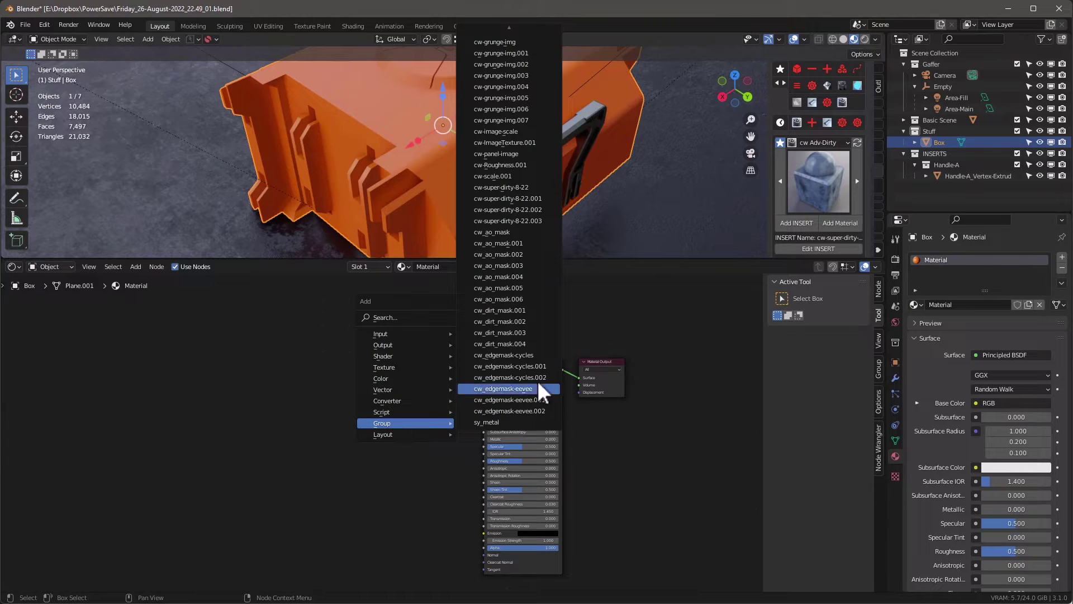
{"action": "scroll", "coordinate": [515, 38], "scroll_direction": "up", "scroll_amount": 5}
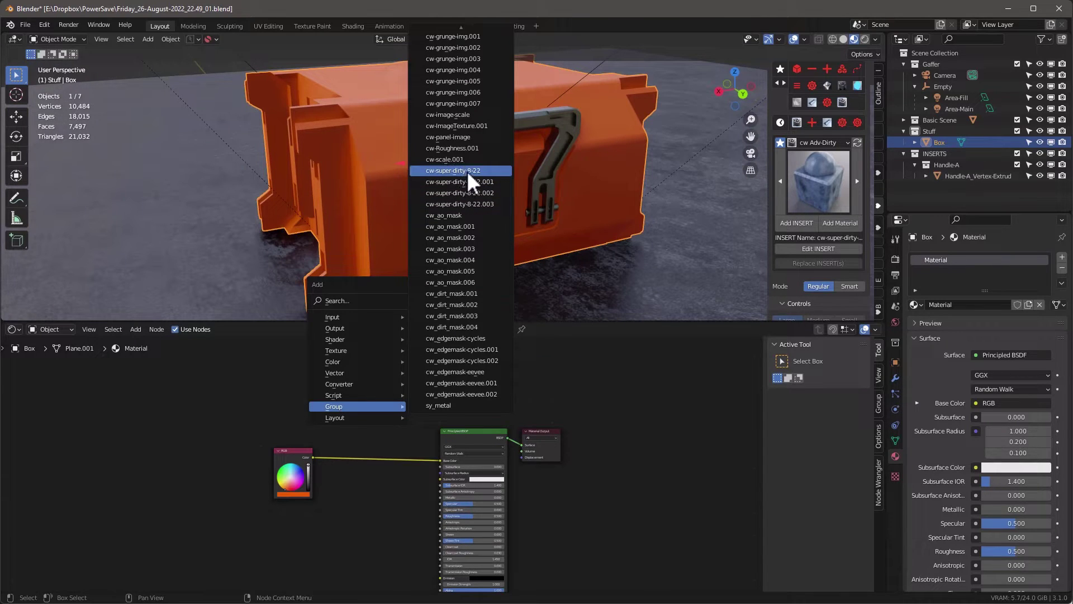
{"action": "left_click", "coordinate": [468, 170]}
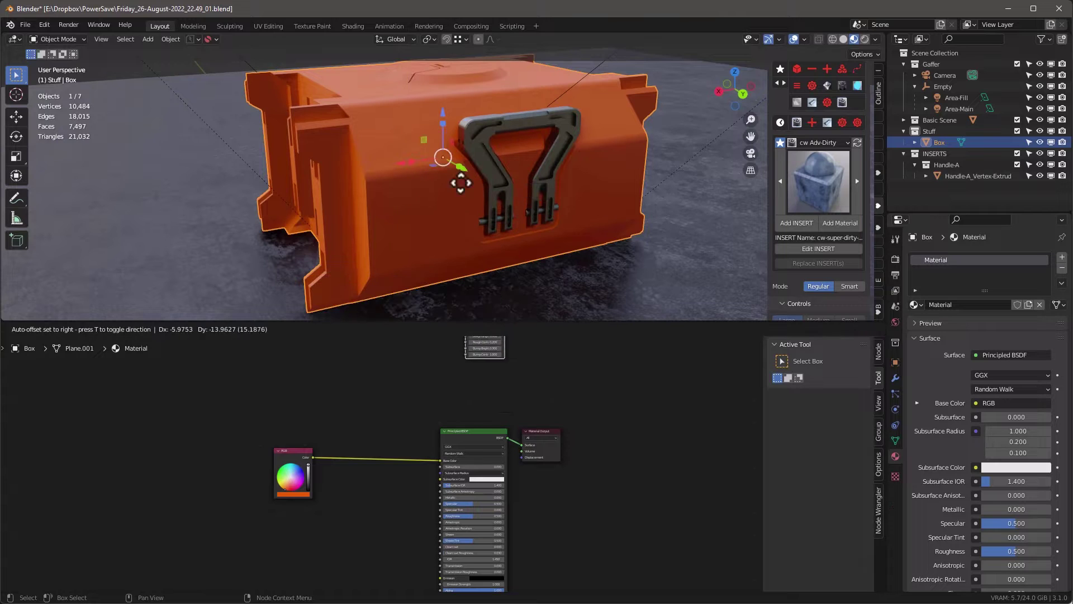
{"action": "left_click", "coordinate": [362, 375]}
{"action": "scroll", "coordinate": [390, 397], "scroll_direction": "up", "scroll_amount": 2}
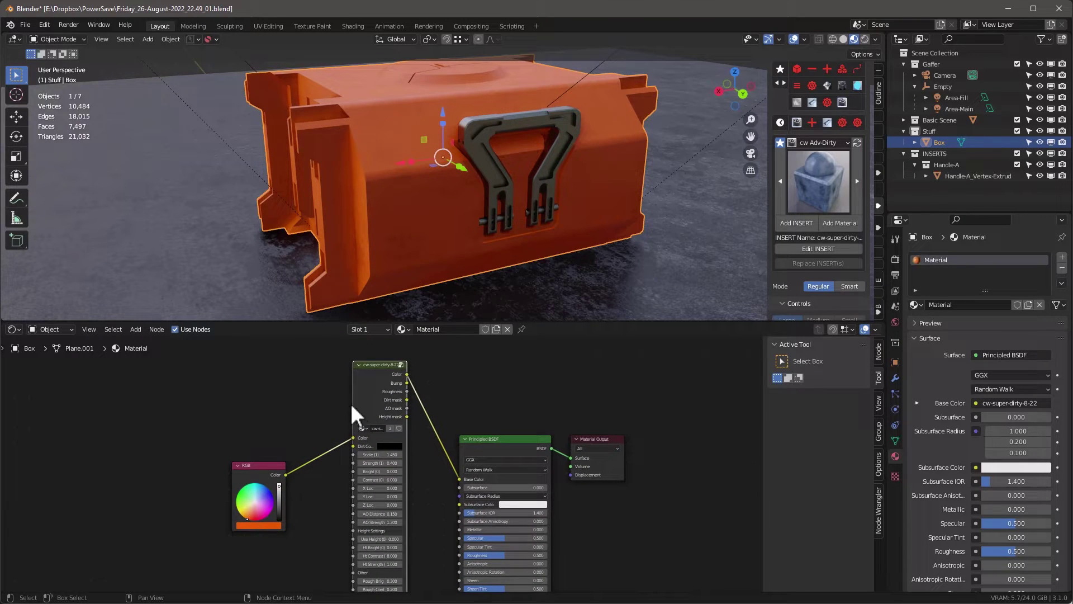
{"action": "left_click_drag", "start_coordinate": [352, 403], "coordinate": [320, 398]}
{"action": "scroll", "coordinate": [360, 432], "scroll_direction": "up", "scroll_amount": 2}
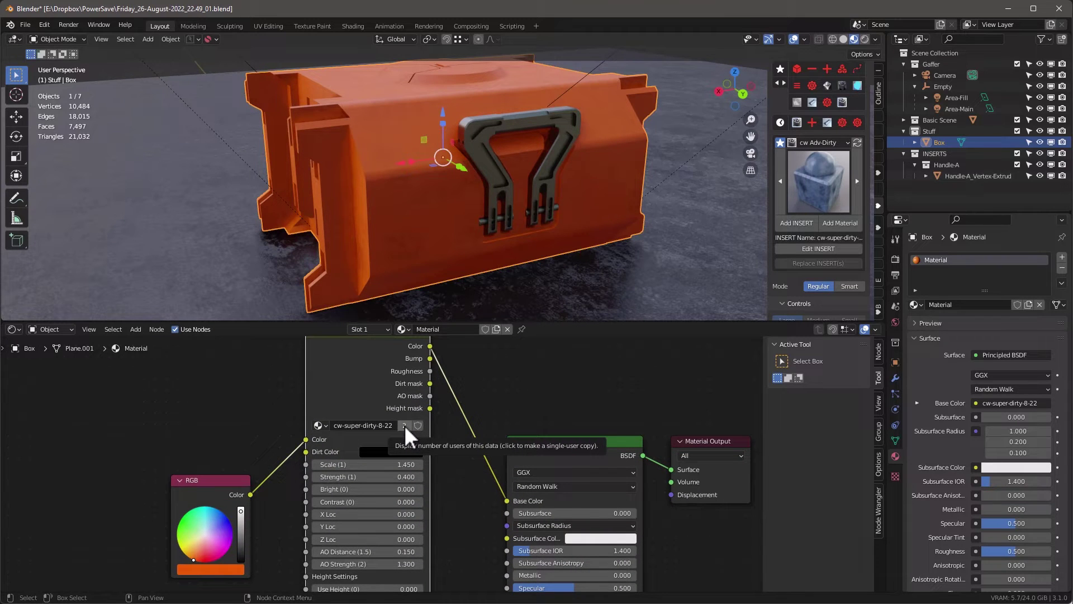
Make single-user copies of the box's material and of its cw-super-dirty node group.
{"action": "left_click", "coordinate": [497, 329]}
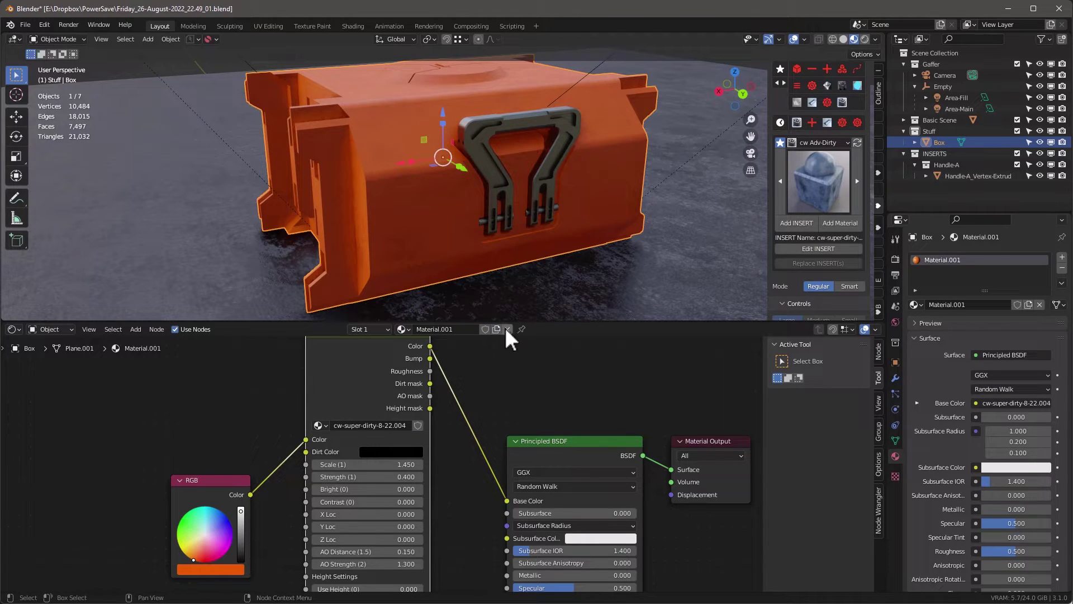
{"action": "scroll", "coordinate": [439, 450], "scroll_direction": "down", "scroll_amount": 3}
{"action": "middle_click_drag", "start_coordinate": [443, 457], "coordinate": [448, 435]}
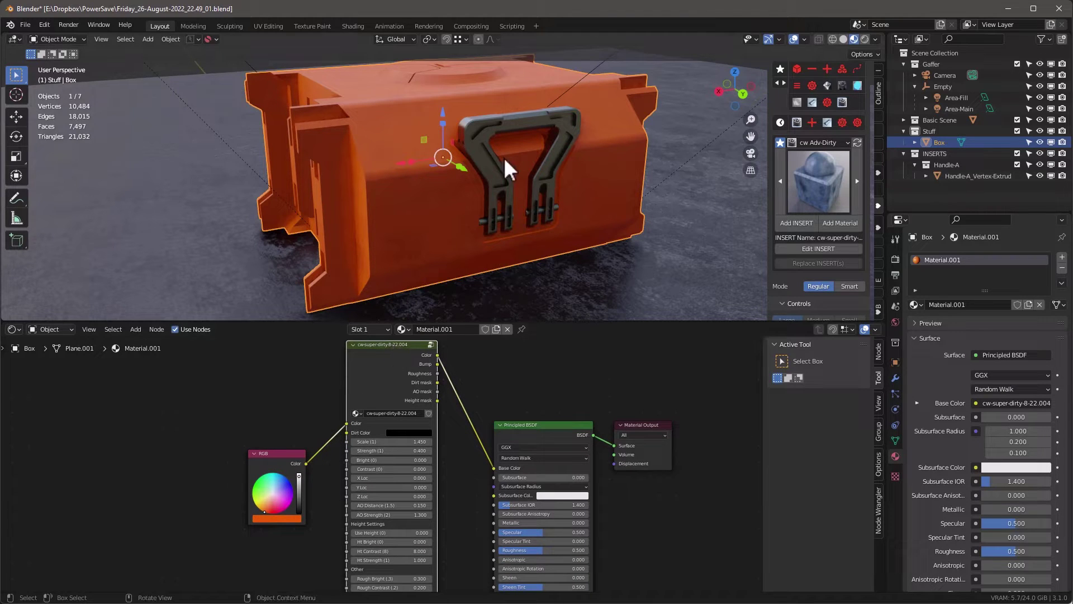
{"action": "scroll", "coordinate": [349, 527], "scroll_direction": "up", "scroll_amount": 2}
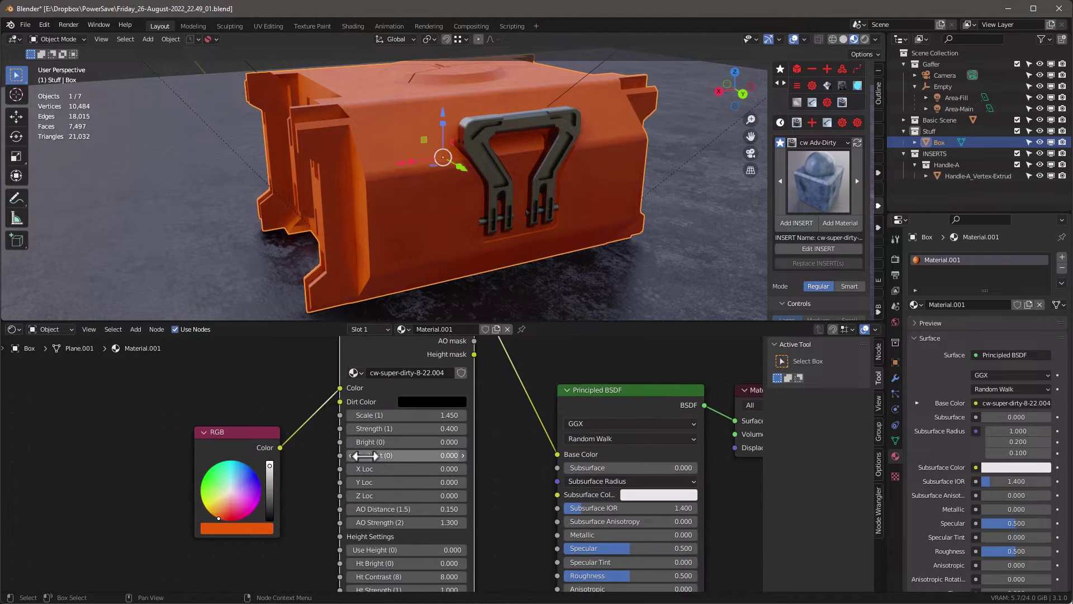
Set both the Strength and the Scale of the cw-super-dirty node group to 1.
{"action": "left_click", "coordinate": [404, 429]}
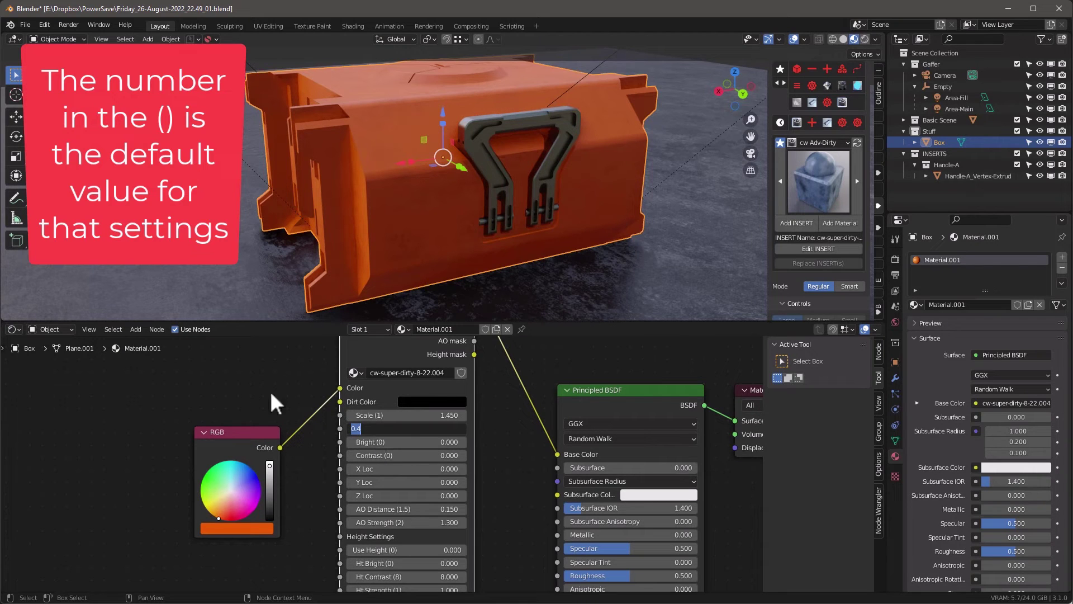
{"action": "type", "text": "1"}
{"action": "key", "text": "Return"}
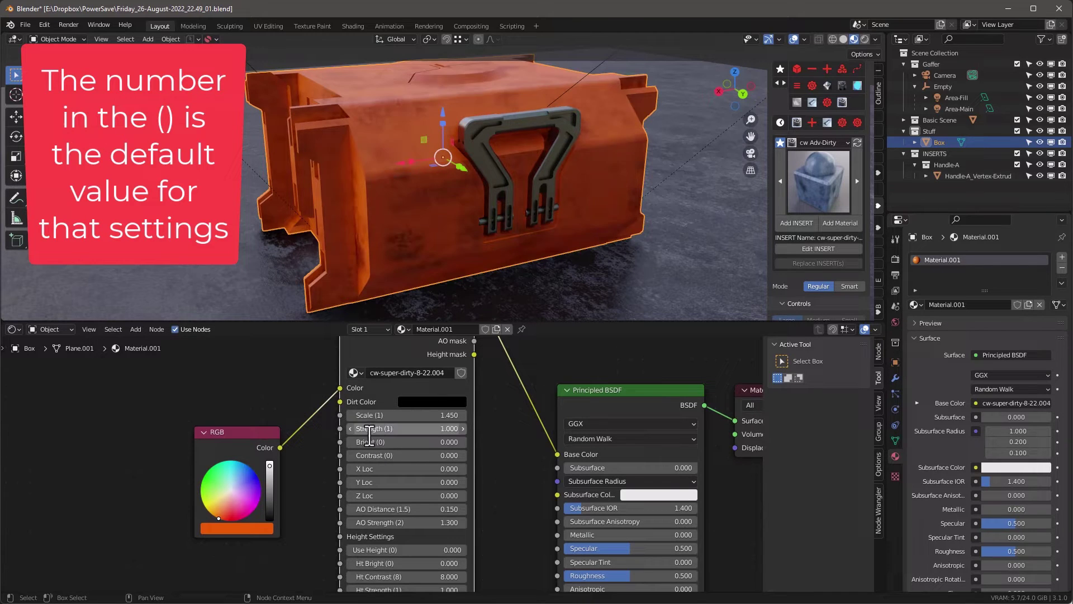
{"action": "middle_click_drag", "start_coordinate": [436, 185], "coordinate": [440, 140]}
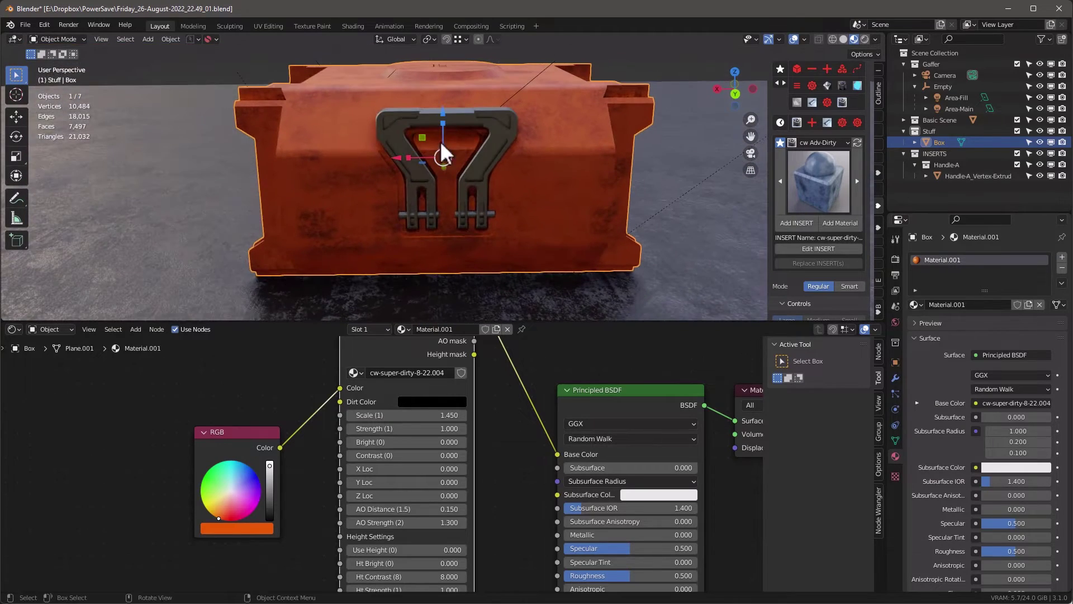
{"action": "left_click", "coordinate": [437, 415]}
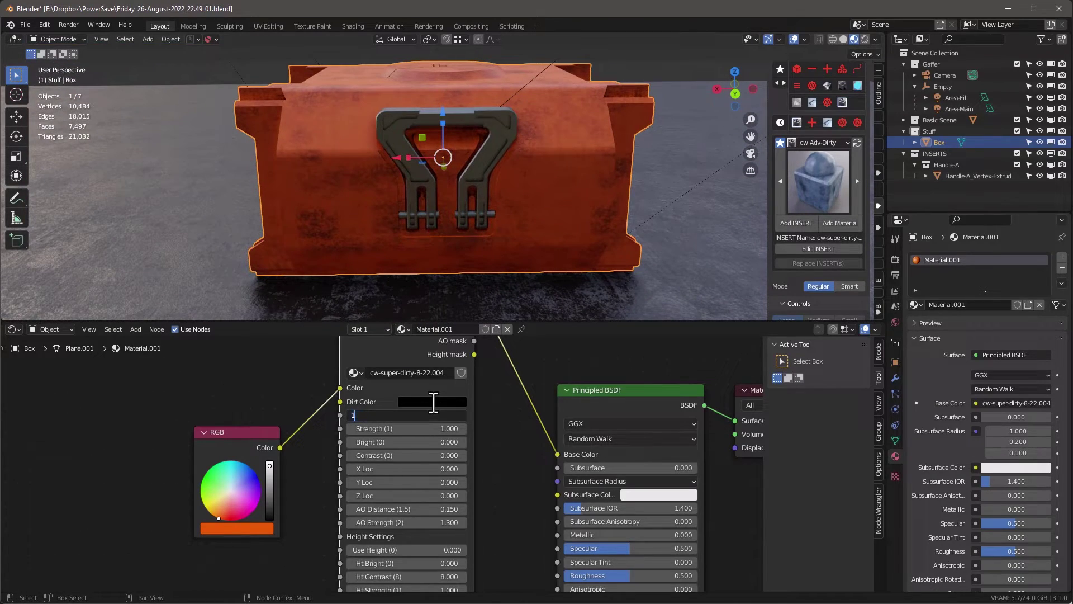
{"action": "key", "text": "Return"}
{"action": "middle_click_drag", "start_coordinate": [535, 138], "coordinate": [565, 203]}
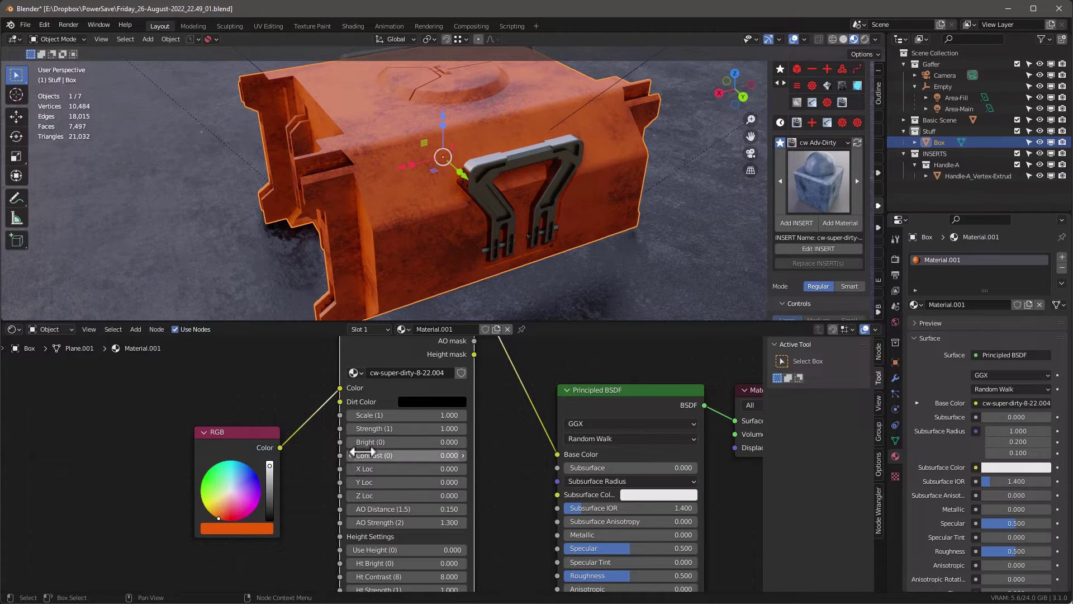
Try out the dirt group's Bright and Contrast settings, raising Contrast to about 5.3.
{"action": "mouse_move", "coordinate": [399, 443]}
{"action": "left_mouse_down"}
{"action": "mouse_move", "coordinate": [347, 443]}
{"action": "mouse_move", "coordinate": [408, 442]}
{"action": "mouse_move", "coordinate": [390, 457]}
{"action": "left_mouse_up"}
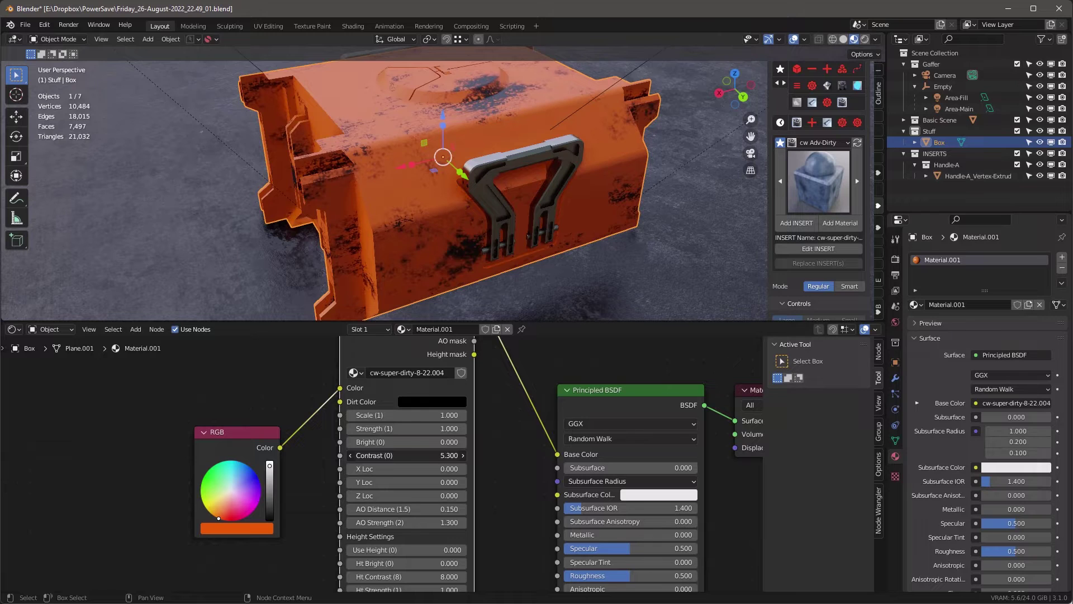
{"action": "key", "text": "Escape"}
{"action": "scroll", "coordinate": [392, 469], "scroll_direction": "up", "scroll_amount": 1}
Shift the dirt pattern on the box by setting X Loc to 0.82, Y Loc to 0.36 and Z Loc to -0.04.
{"action": "mouse_move", "coordinate": [391, 466]}
{"action": "left_mouse_down"}
{"action": "mouse_move", "coordinate": [437, 466]}
{"action": "mouse_move", "coordinate": [384, 478]}
{"action": "mouse_move", "coordinate": [404, 478]}
{"action": "left_mouse_up"}
{"action": "middle_click_drag", "start_coordinate": [374, 199], "coordinate": [403, 208]}
{"action": "left_click_drag", "start_coordinate": [408, 496], "coordinate": [416, 430]}
{"action": "middle_click_drag", "start_coordinate": [425, 234], "coordinate": [390, 168]}
{"action": "scroll", "coordinate": [467, 394], "scroll_direction": "down", "scroll_amount": 2}
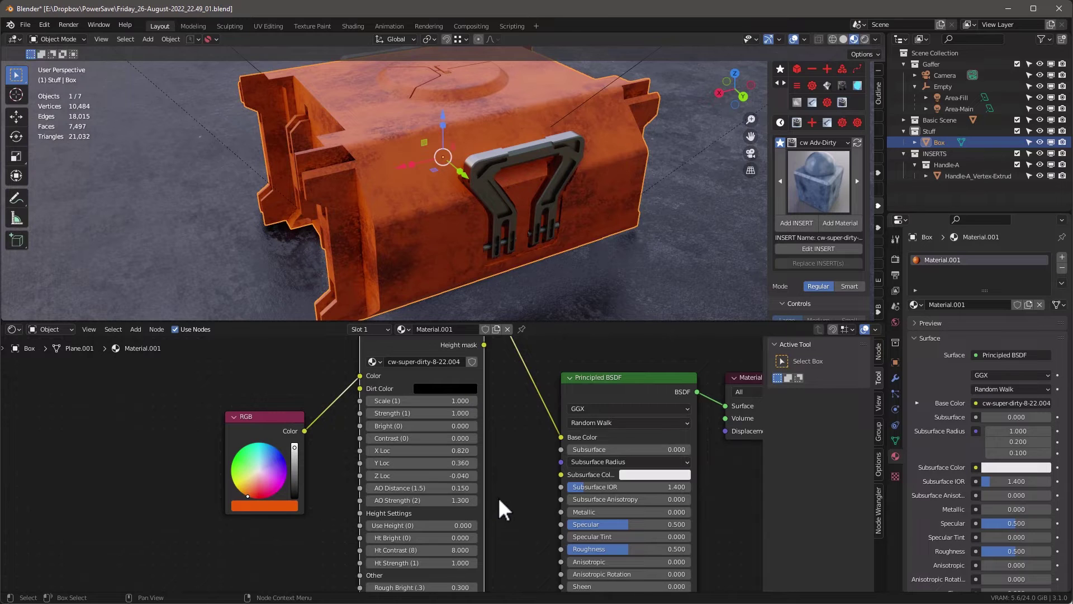
Try heavier crevice dirt on the box by raising AO Strength to about 23.52 and AO Distance to about 5.17.
{"action": "scroll", "coordinate": [499, 499], "scroll_direction": "up", "scroll_amount": 1}
{"action": "middle_click_drag", "start_coordinate": [383, 192], "coordinate": [587, 140]}
{"action": "scroll", "coordinate": [611, 132], "scroll_direction": "up", "scroll_amount": 5}
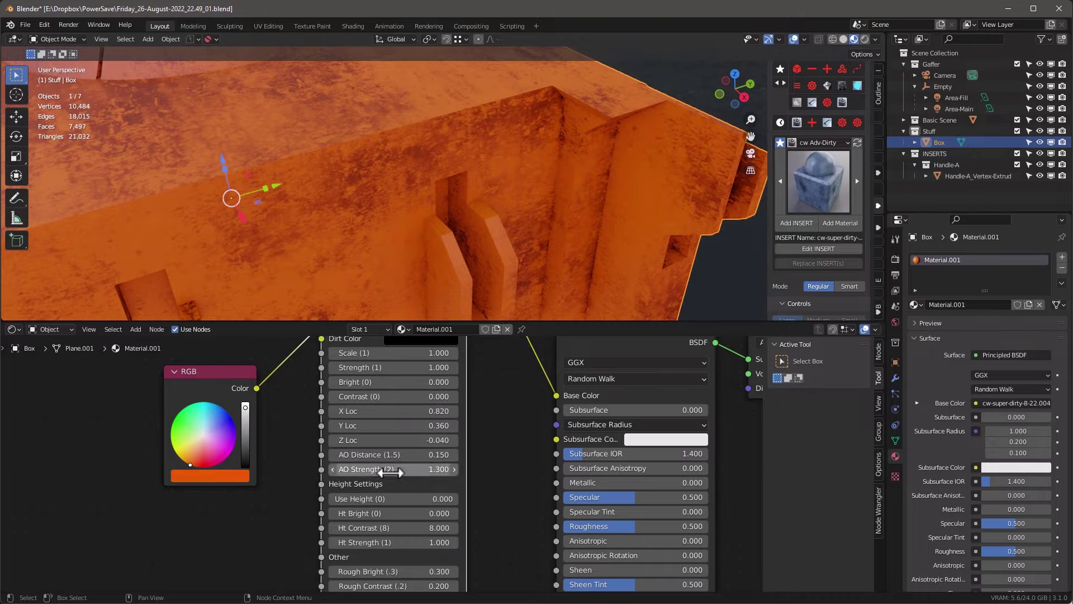
{"action": "left_click_drag", "start_coordinate": [391, 469], "coordinate": [400, 469]}
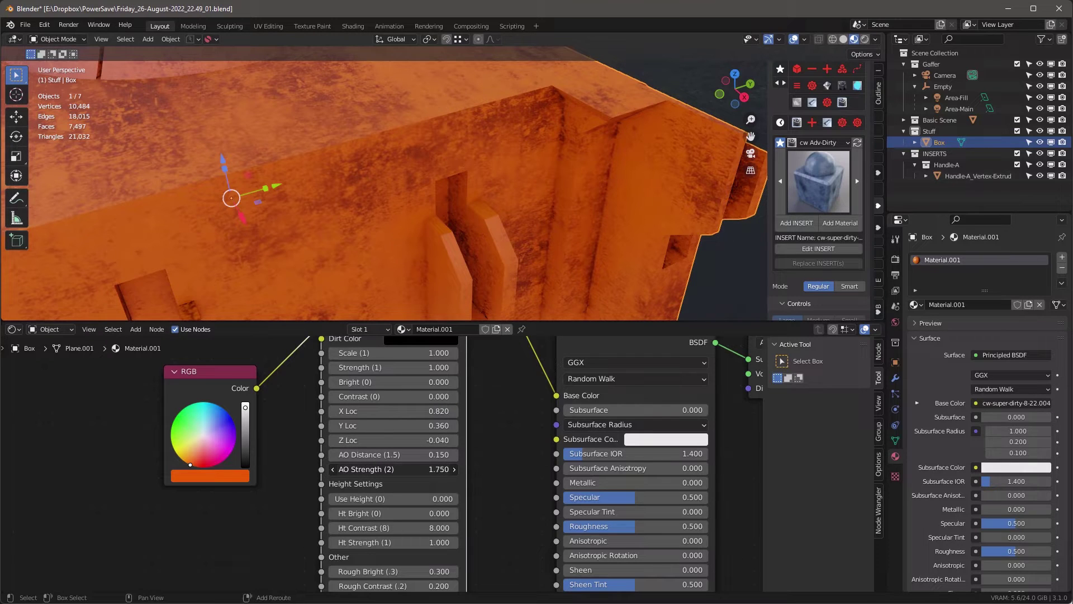
{"action": "left_click_drag", "start_coordinate": [400, 469], "coordinate": [442, 469]}
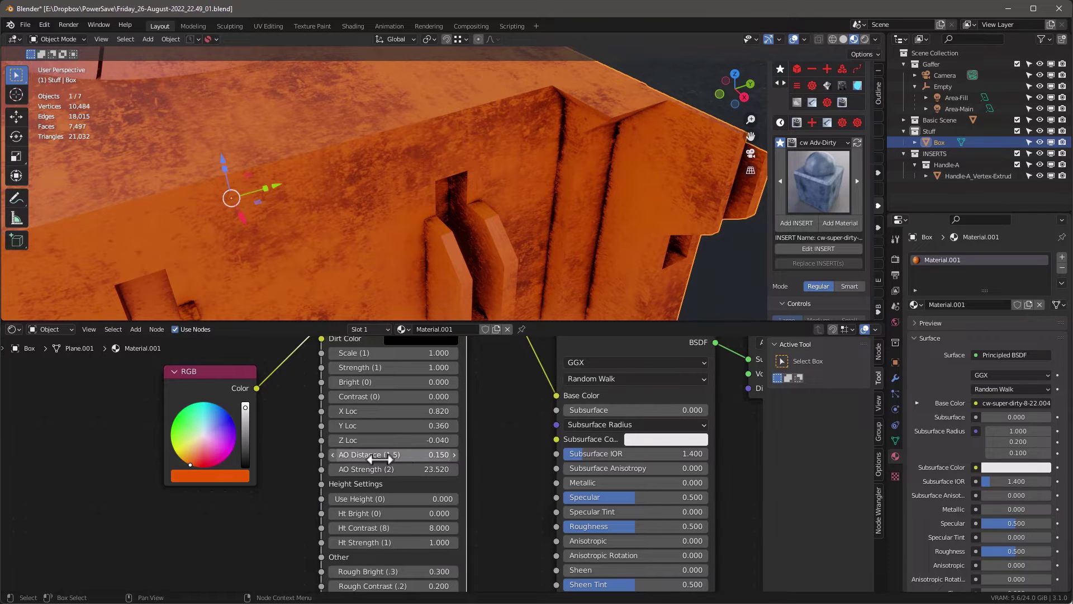
{"action": "left_click_drag", "start_coordinate": [391, 455], "coordinate": [385, 455]}
{"action": "mouse_move", "coordinate": [391, 455]}
{"action": "left_mouse_down"}
{"action": "mouse_move", "coordinate": [375, 454]}
{"action": "mouse_move", "coordinate": [447, 455]}
{"action": "left_mouse_up"}
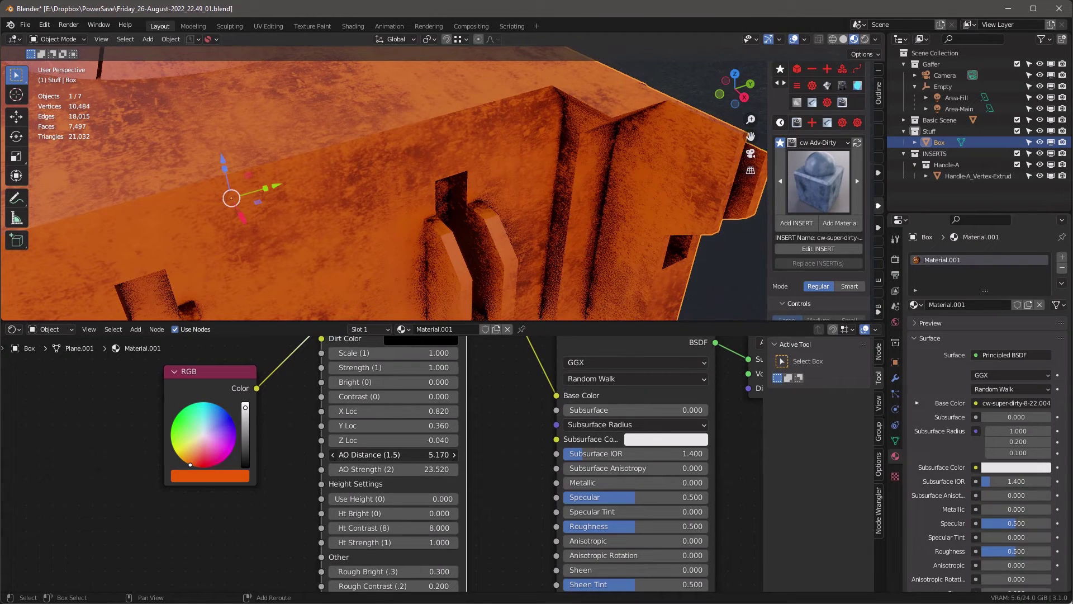
Set the dirt group's AO Distance to 1.5 and AO Strength to about 2.86.
{"action": "left_click", "coordinate": [374, 457]}
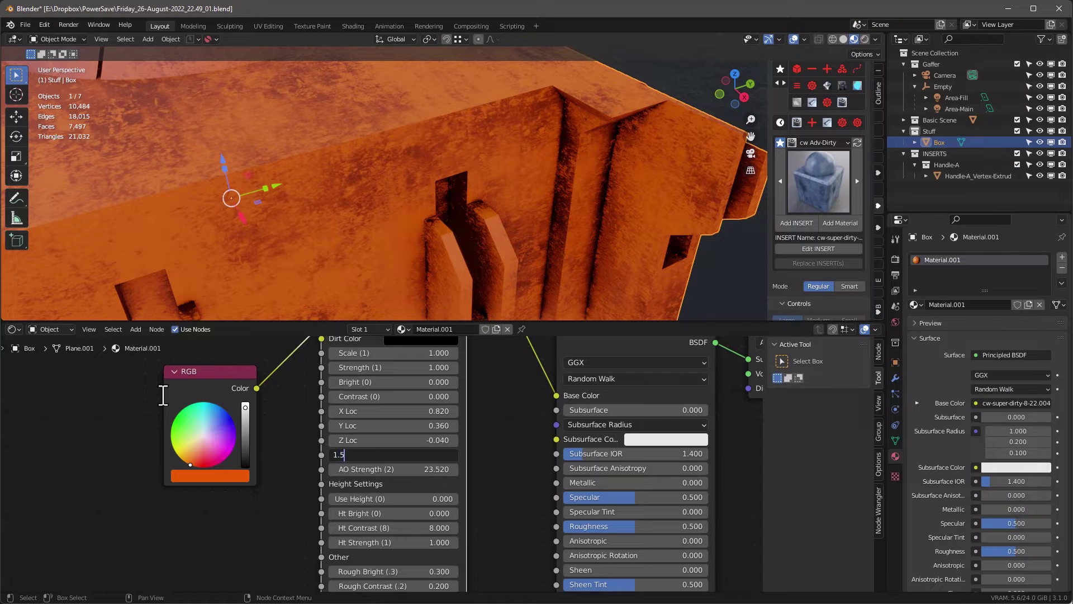
{"action": "type", "text": "1.5"}
{"action": "key", "text": "Return"}
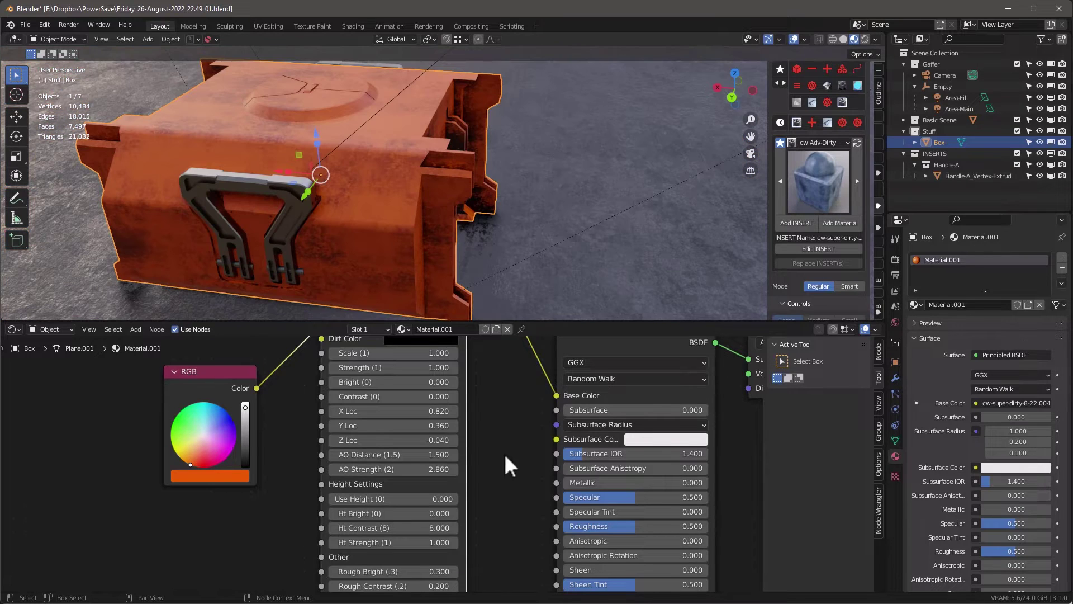
Set the dirt group's Use Height value to 1 and check the dirt along the box's lower part.
{"action": "middle_click_drag", "start_coordinate": [503, 455], "coordinate": [456, 475]}
{"action": "scroll", "coordinate": [456, 476], "scroll_direction": "up", "scroll_amount": 2}
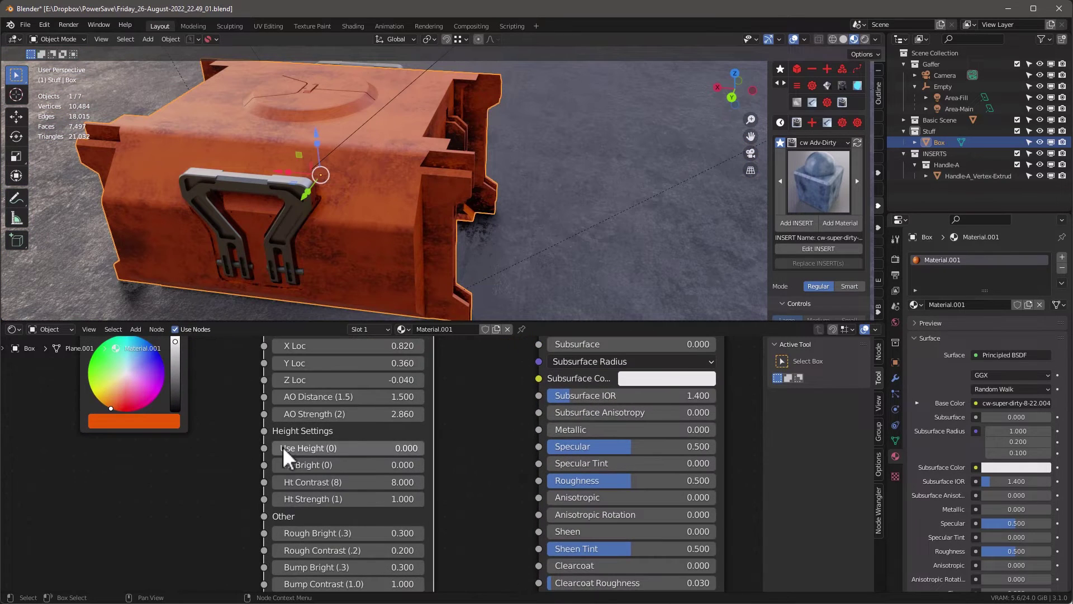
{"action": "left_click_drag", "start_coordinate": [292, 448], "coordinate": [346, 447]}
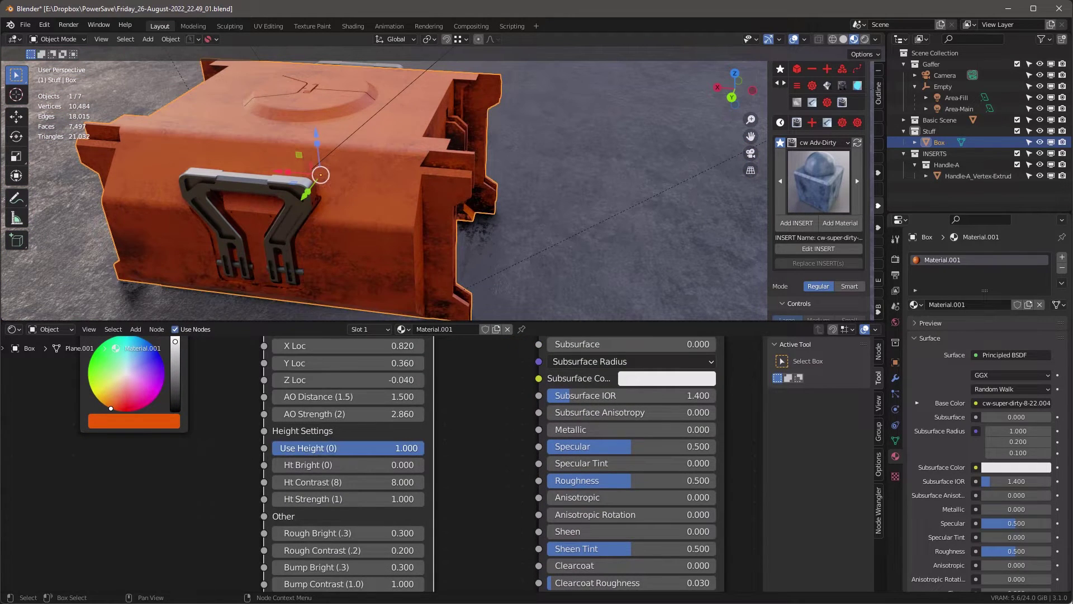
{"action": "middle_click_drag", "start_coordinate": [423, 205], "coordinate": [226, 171]}
{"action": "mouse_move", "coordinate": [361, 226]}
{"action": "middle_mouse_down"}
{"action": "mouse_move", "coordinate": [333, 182]}
{"action": "mouse_move", "coordinate": [481, 187]}
{"action": "mouse_move", "coordinate": [383, 157]}
{"action": "mouse_move", "coordinate": [353, 213]}
{"action": "middle_mouse_up"}
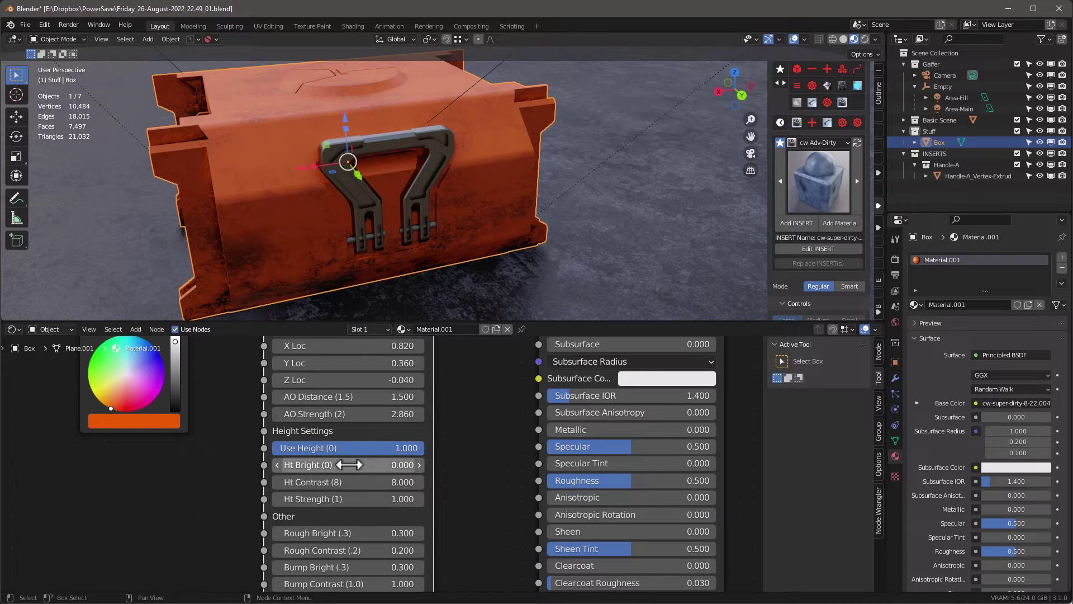
{"action": "middle_click_drag", "start_coordinate": [342, 222], "coordinate": [351, 202]}
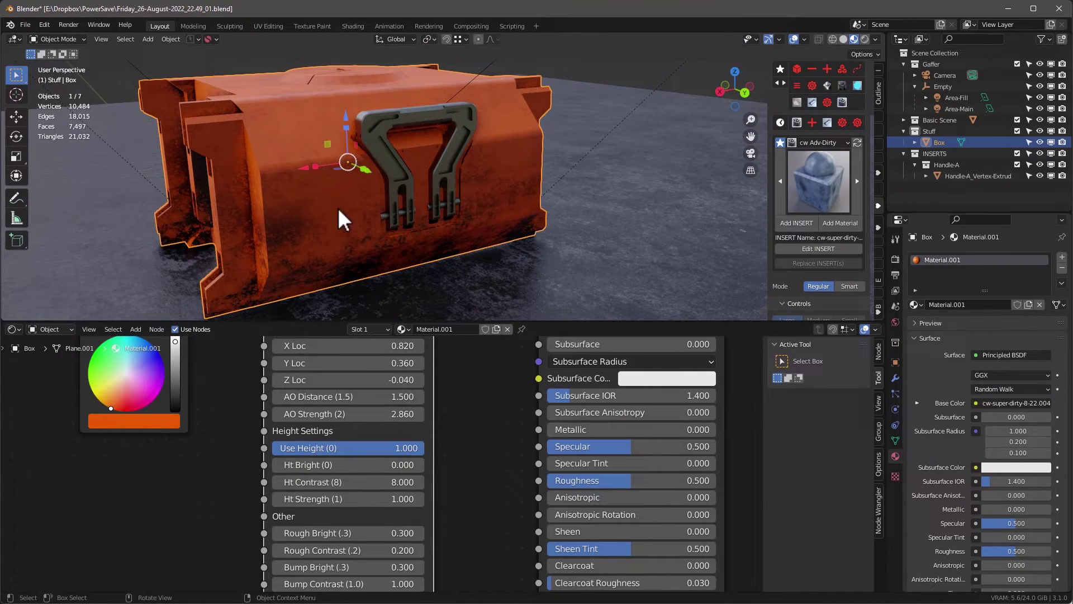
Preview each output of the dirt group on the box in turn: Color, Bump, Roughness, Dirt mask, AO mask and Height mask.
{"action": "scroll", "coordinate": [367, 341], "scroll_direction": "down", "scroll_amount": 2}
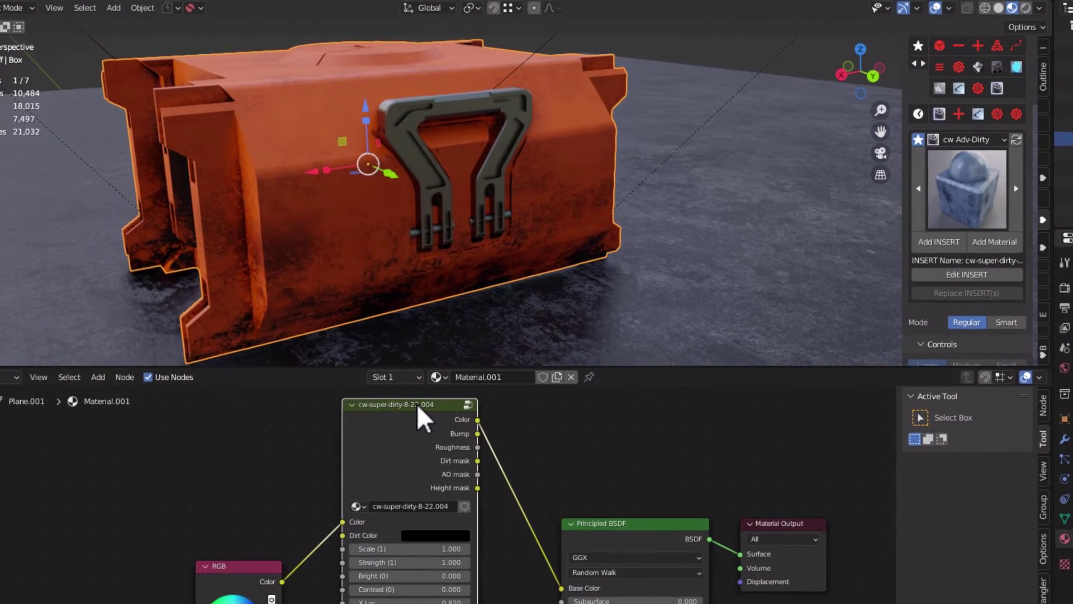
{"action": "left_click", "coordinate": [418, 408], "text": "ctrl+shift"}
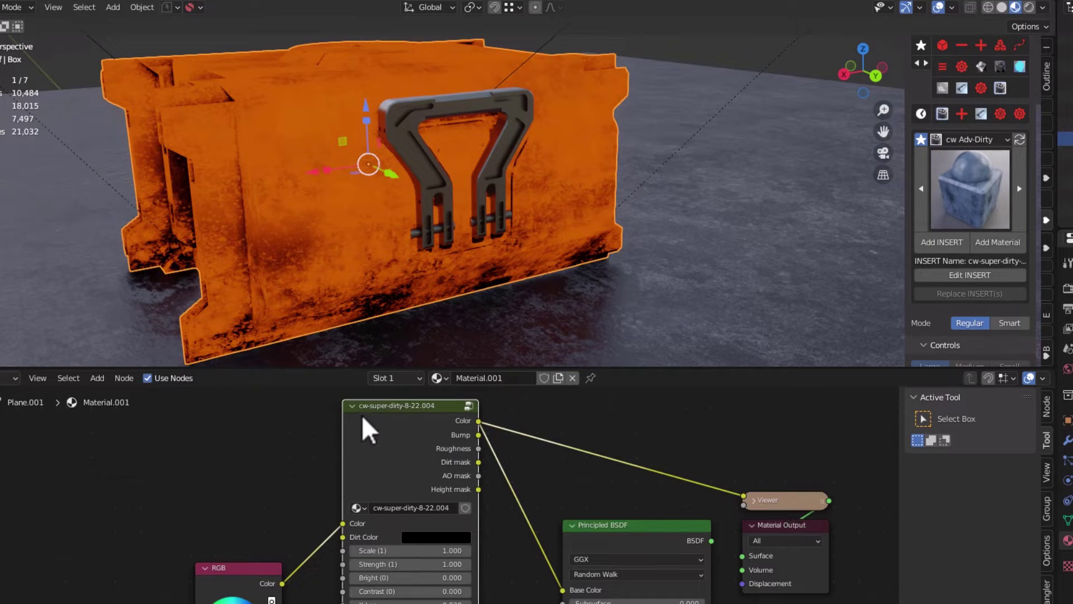
{"action": "left_click", "coordinate": [376, 404], "text": "ctrl+shift"}
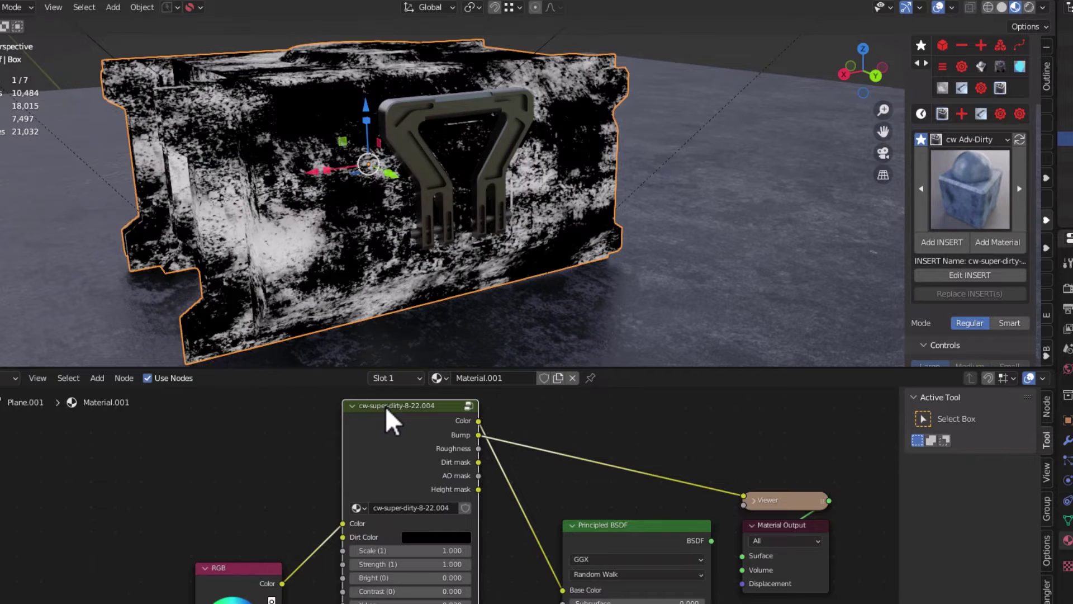
{"action": "left_click", "coordinate": [384, 406], "text": "ctrl+shift"}
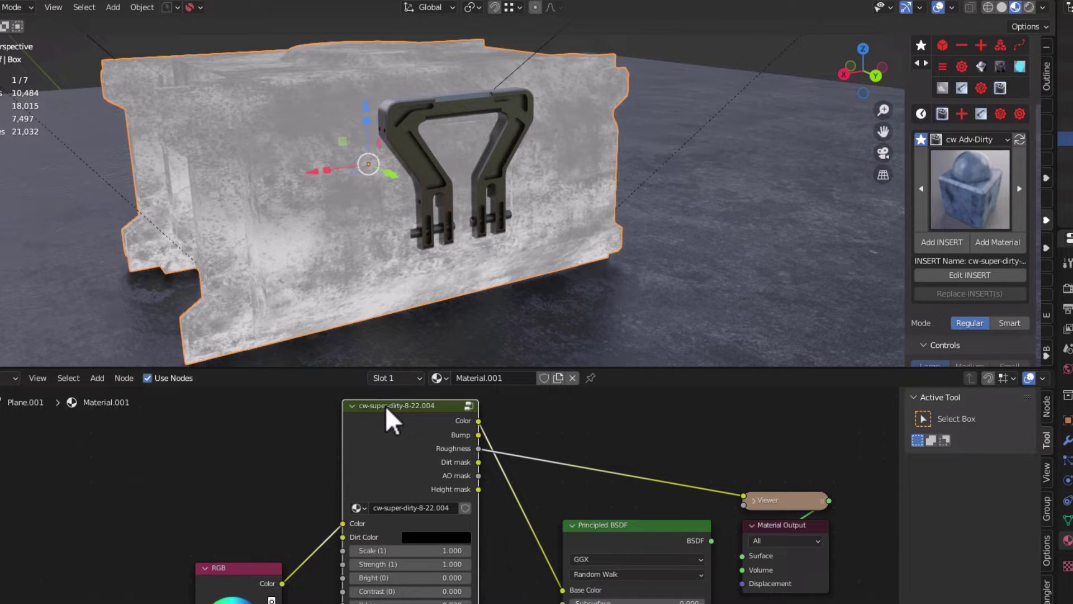
{"action": "left_click", "coordinate": [385, 405], "text": "ctrl+shift"}
{"action": "left_click", "coordinate": [386, 404], "text": "ctrl+shift"}
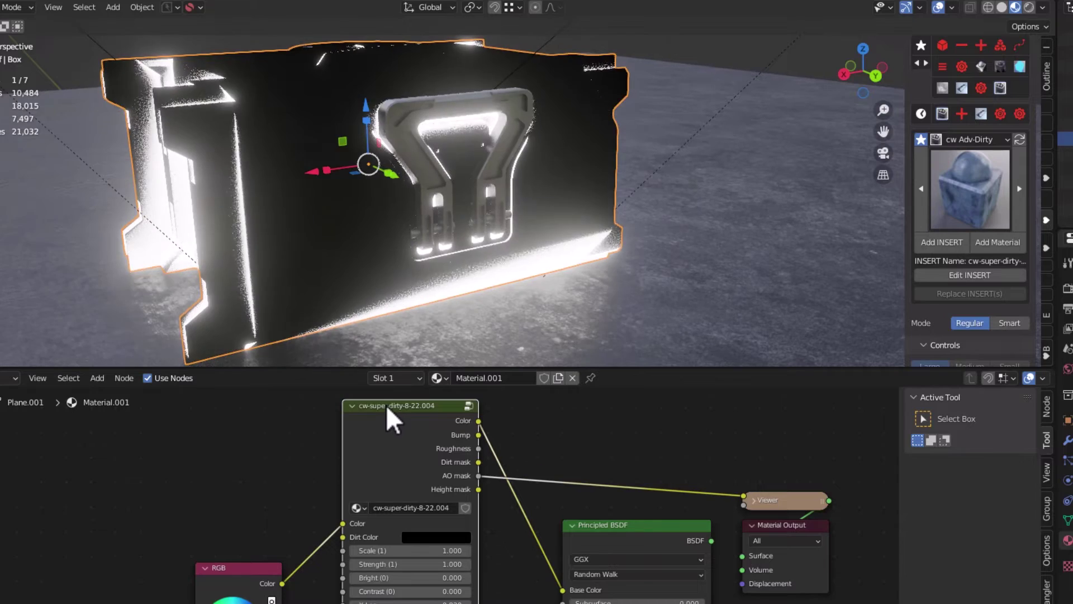
{"action": "left_click", "coordinate": [387, 405], "text": "ctrl+shift"}
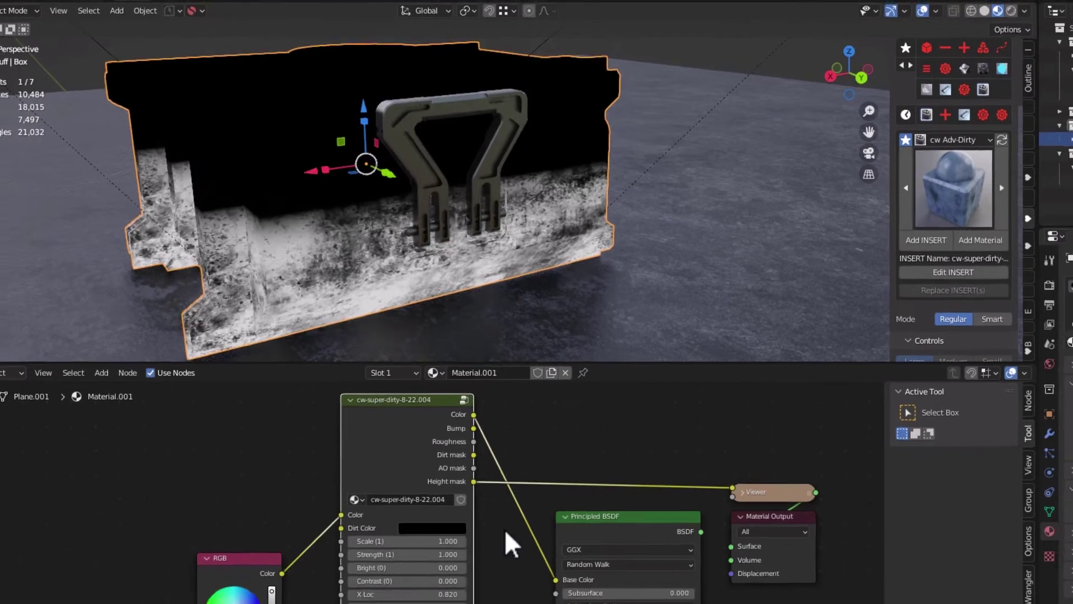
Set Ht Bright to about -0.46 and Ht Contrast to about 2.26, and return the preview to the full Principled BSDF material.
{"action": "scroll", "coordinate": [474, 488], "scroll_direction": "up", "scroll_amount": 2}
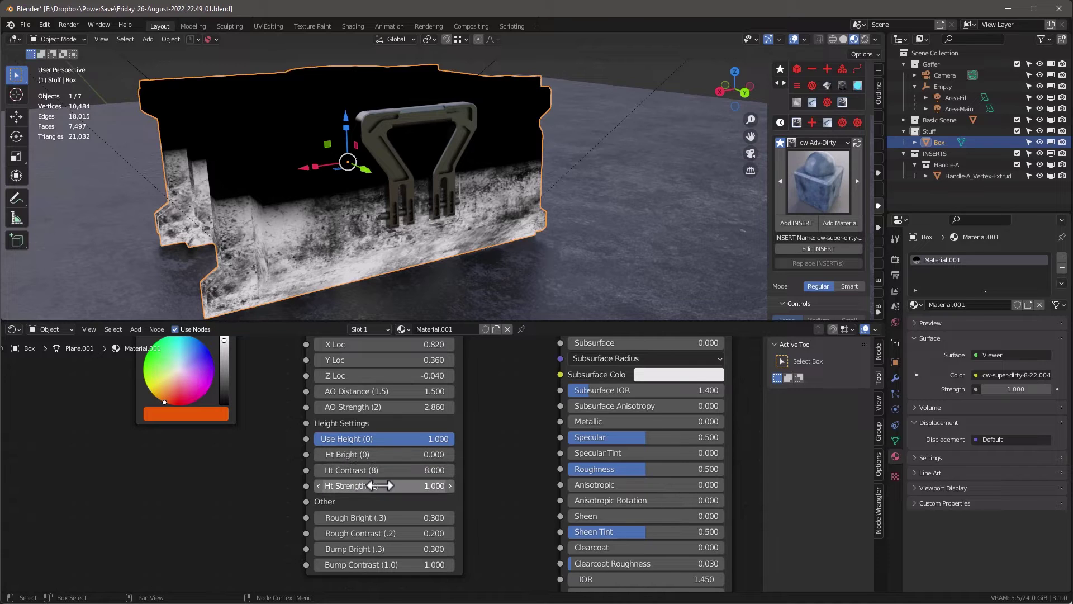
{"action": "left_click_drag", "start_coordinate": [358, 456], "coordinate": [431, 470]}
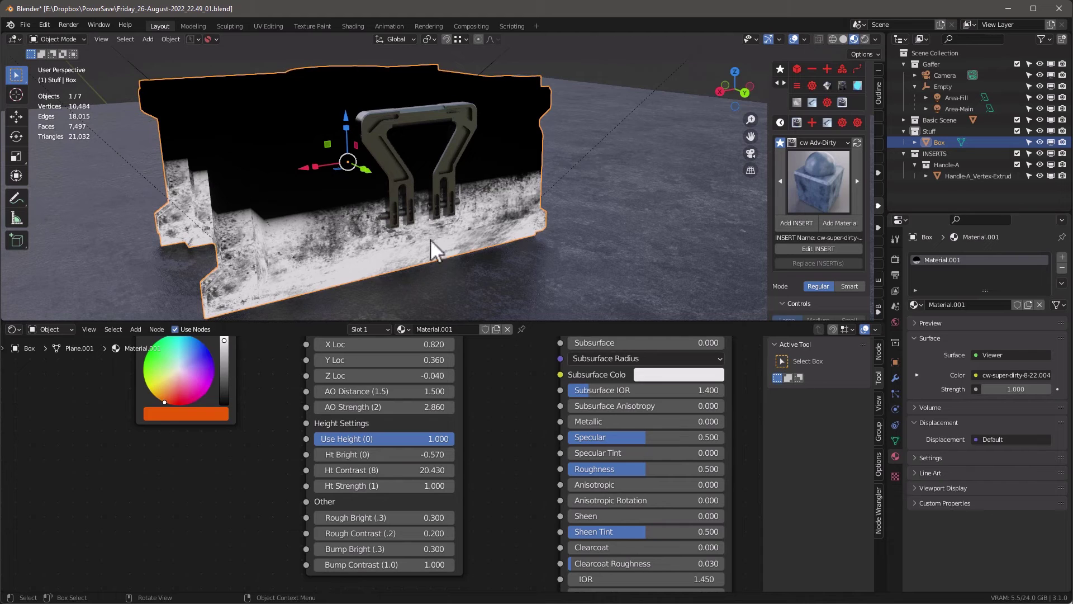
{"action": "mouse_move", "coordinate": [363, 486]}
{"action": "left_mouse_down"}
{"action": "mouse_move", "coordinate": [397, 485]}
{"action": "mouse_move", "coordinate": [350, 486]}
{"action": "left_mouse_up"}
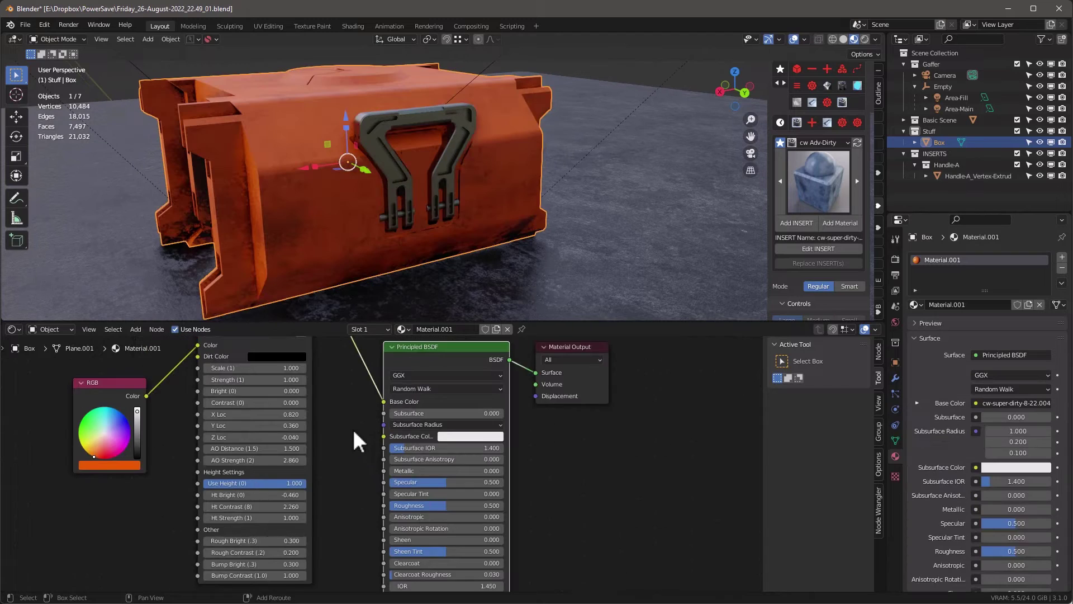
Move the Principled BSDF and Material Output away from the dirt group and connect the group's Roughness output to the BSDF's Roughness.
{"action": "middle_click_drag", "start_coordinate": [353, 428], "coordinate": [341, 493]}
{"action": "scroll", "coordinate": [342, 431], "scroll_direction": "down", "scroll_amount": 2}
{"action": "scroll", "coordinate": [280, 403], "scroll_direction": "up", "scroll_amount": 1}
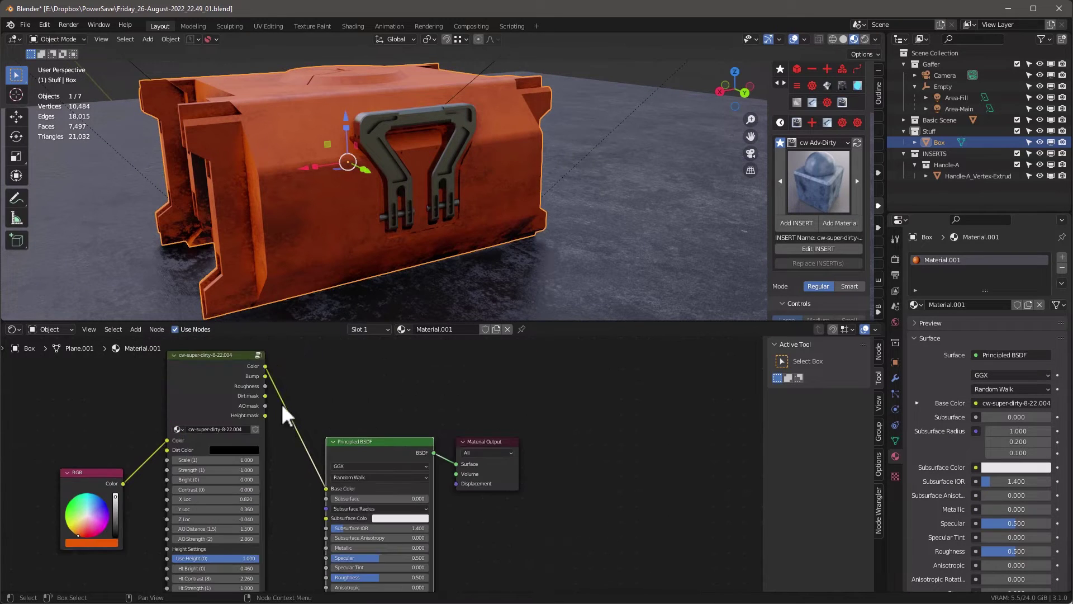
{"action": "left_click_drag", "start_coordinate": [385, 445], "coordinate": [568, 422]}
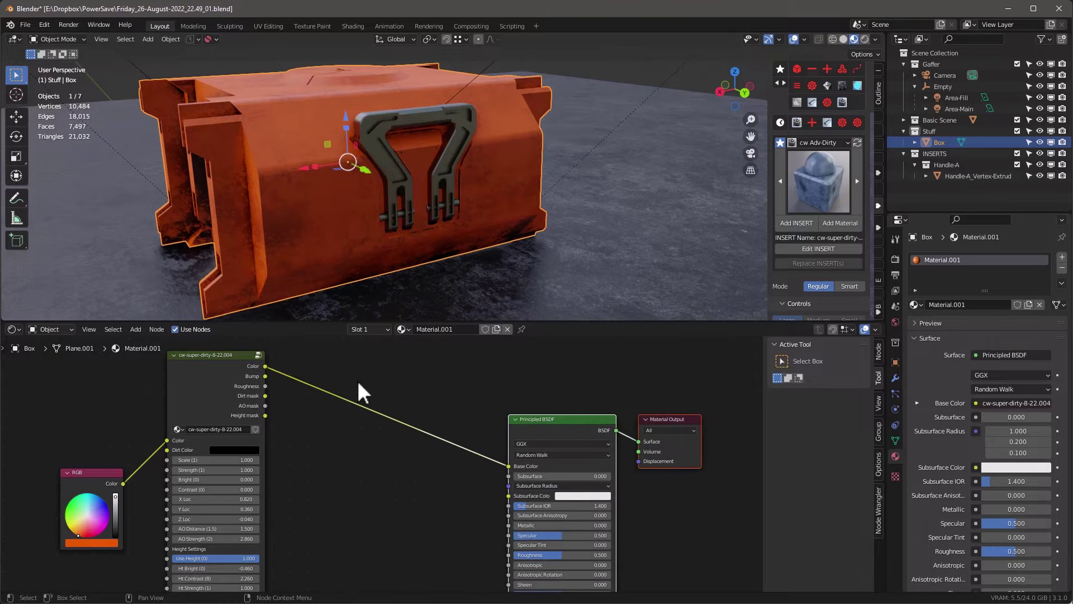
{"action": "left_click_drag", "start_coordinate": [265, 386], "coordinate": [456, 476]}
{"action": "left_click_drag", "start_coordinate": [487, 542], "coordinate": [509, 554]}
{"action": "middle_click_drag", "start_coordinate": [351, 150], "coordinate": [244, 136]}
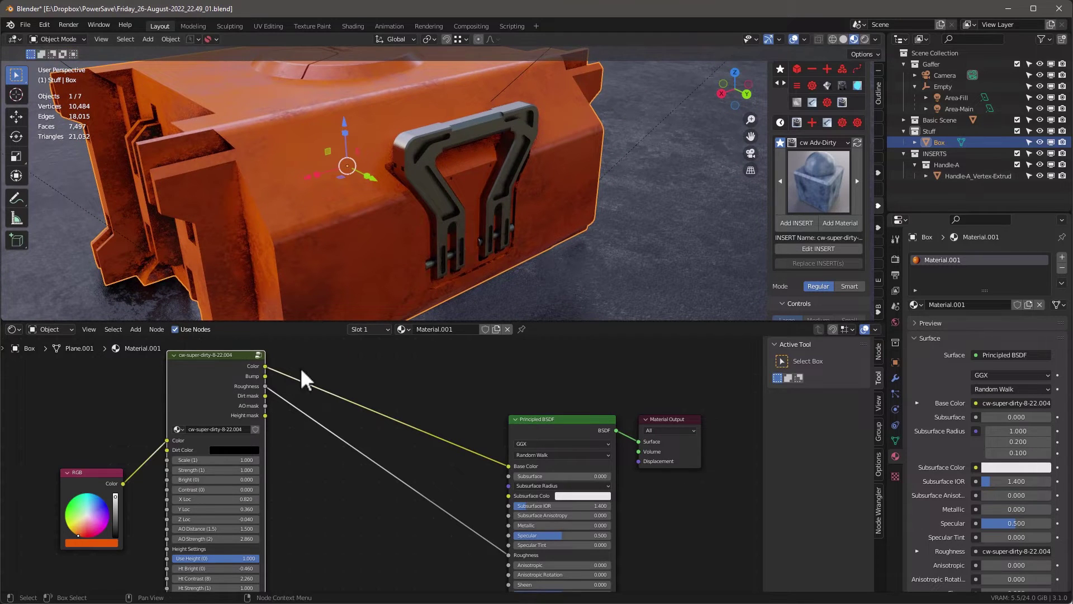
Preview the dirt group's Roughness output on the box.
{"action": "middle_click_drag", "start_coordinate": [300, 496], "coordinate": [333, 489]}
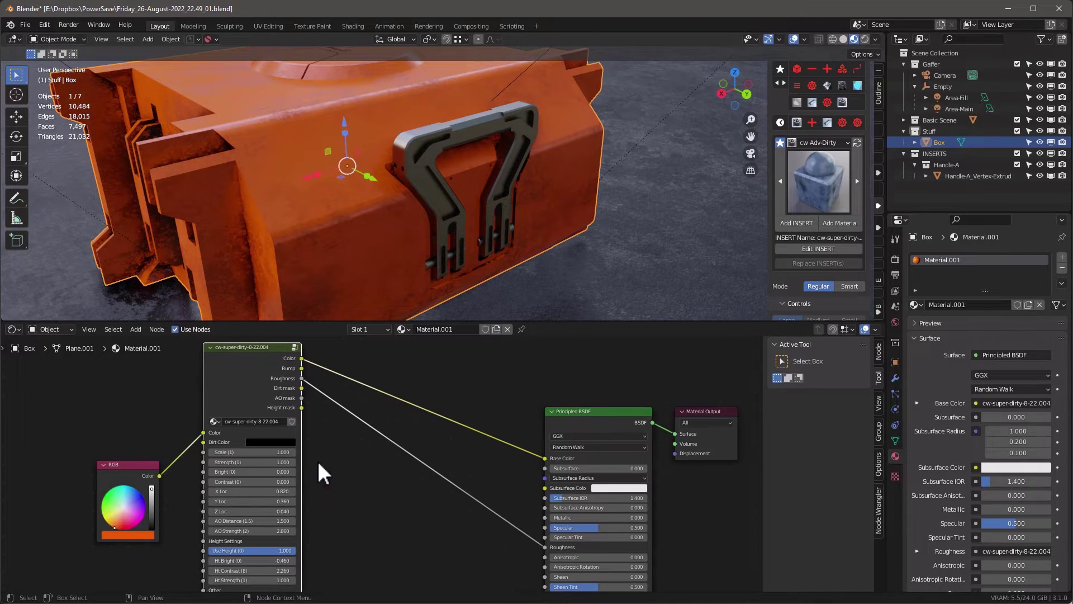
{"action": "left_click", "coordinate": [270, 350], "text": "ctrl+shift"}
{"action": "left_click", "coordinate": [267, 350], "text": "ctrl+shift"}
{"action": "left_click", "coordinate": [267, 350], "text": "ctrl+shift"}
{"action": "mouse_move", "coordinate": [353, 186]}
{"action": "middle_mouse_down"}
{"action": "mouse_move", "coordinate": [259, 221]}
{"action": "mouse_move", "coordinate": [344, 184]}
{"action": "middle_mouse_up"}
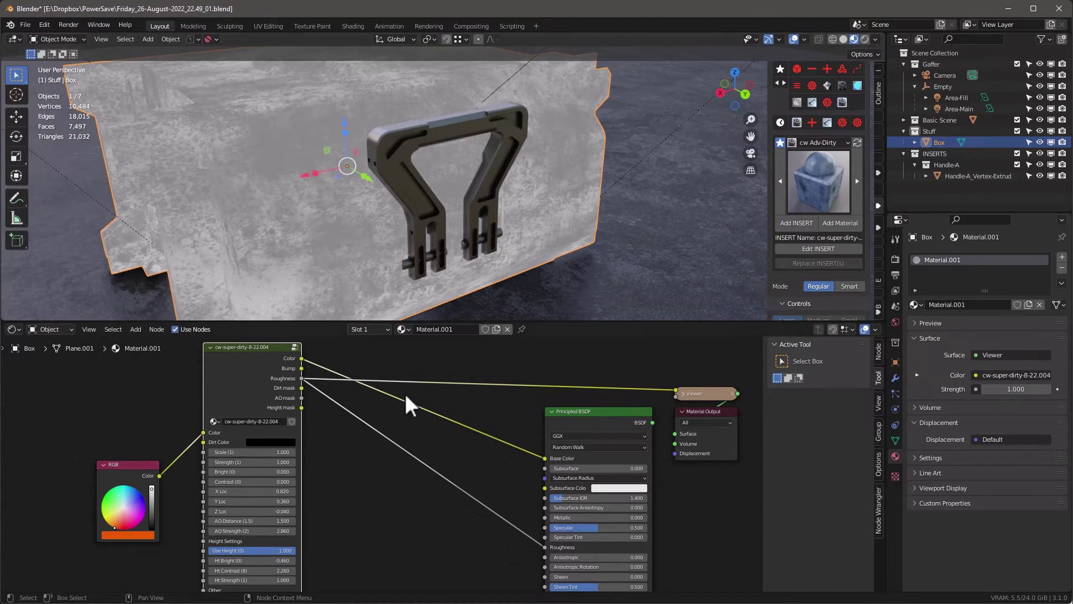
Set the dirt group's Rough Contrast to 0.6 and return the preview to the full Principled BSDF material.
{"action": "scroll", "coordinate": [375, 472], "scroll_direction": "down", "scroll_amount": 2}
{"action": "middle_click_drag", "start_coordinate": [372, 542], "coordinate": [366, 471]}
{"action": "scroll", "coordinate": [297, 504], "scroll_direction": "up", "scroll_amount": 1}
{"action": "scroll", "coordinate": [297, 502], "scroll_direction": "up", "scroll_amount": 3}
{"action": "middle_click_drag", "start_coordinate": [445, 504], "coordinate": [449, 443]}
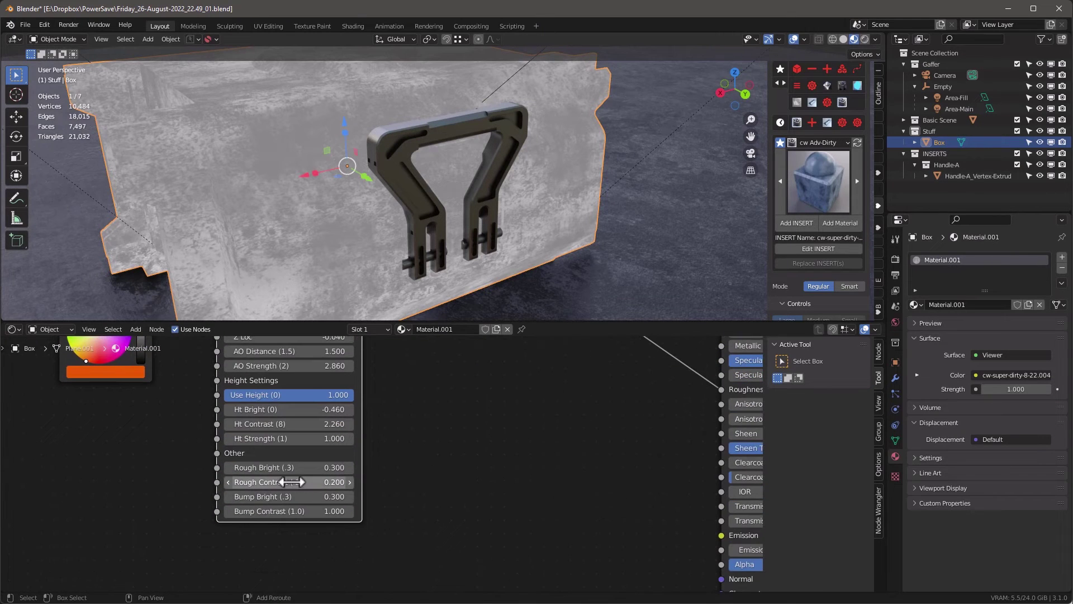
{"action": "left_click_drag", "start_coordinate": [269, 484], "coordinate": [330, 484]}
{"action": "scroll", "coordinate": [388, 477], "scroll_direction": "down", "scroll_amount": 3}
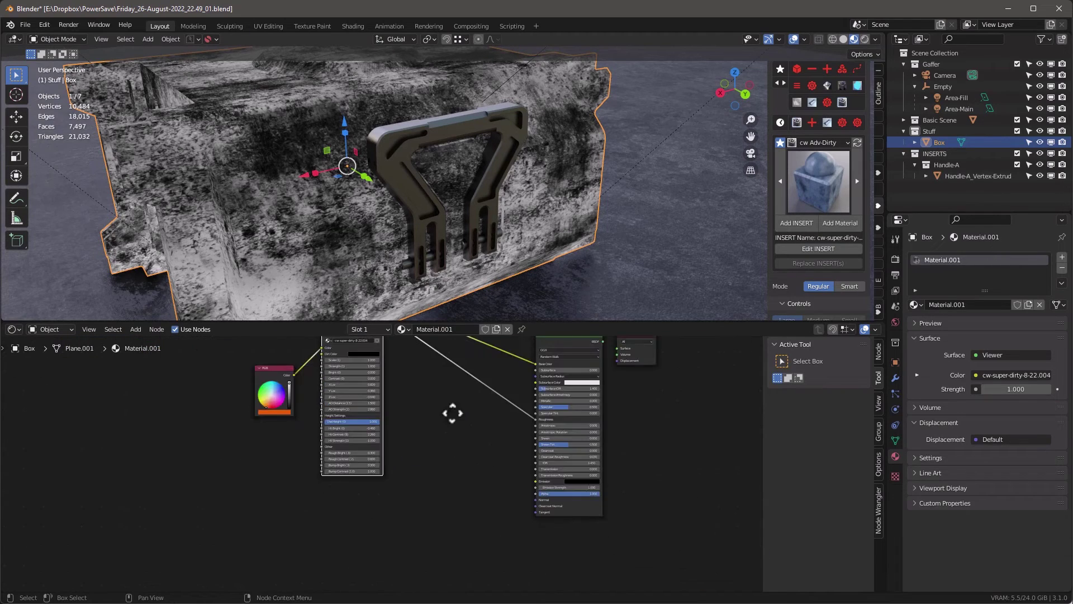
{"action": "middle_click_drag", "start_coordinate": [451, 412], "coordinate": [306, 493]}
{"action": "left_click", "coordinate": [404, 435], "text": "ctrl+shift"}
{"action": "middle_click_drag", "start_coordinate": [404, 264], "coordinate": [338, 195]}
{"action": "middle_click_drag", "start_coordinate": [243, 217], "coordinate": [476, 201]}
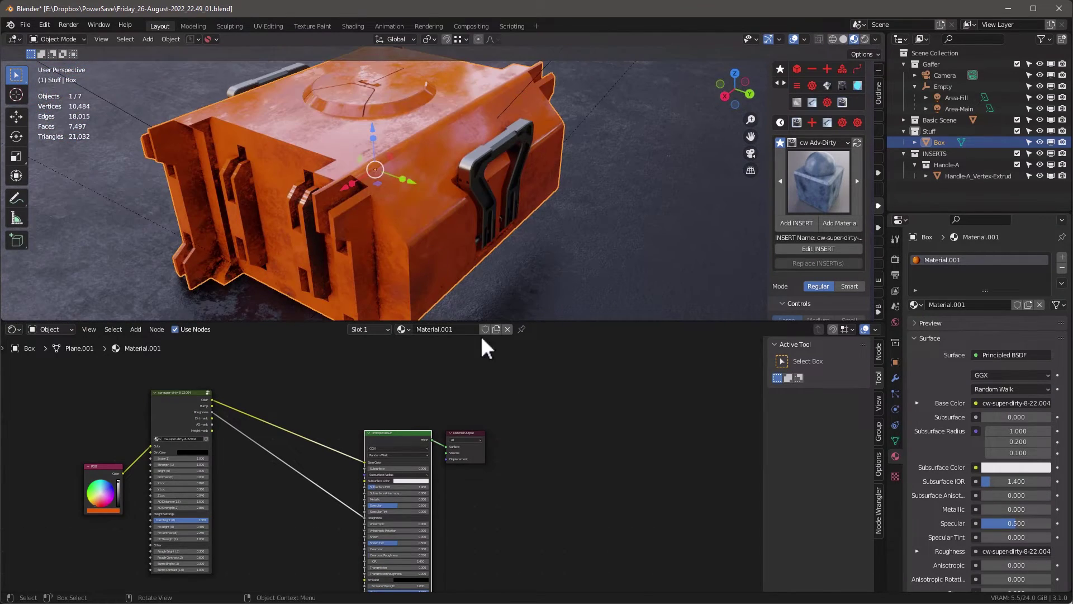
Move the Material Output further away and connect the dirt group's Bump output to the Principled BSDF's Normal.
{"action": "scroll", "coordinate": [648, 381], "scroll_direction": "down", "scroll_amount": 2}
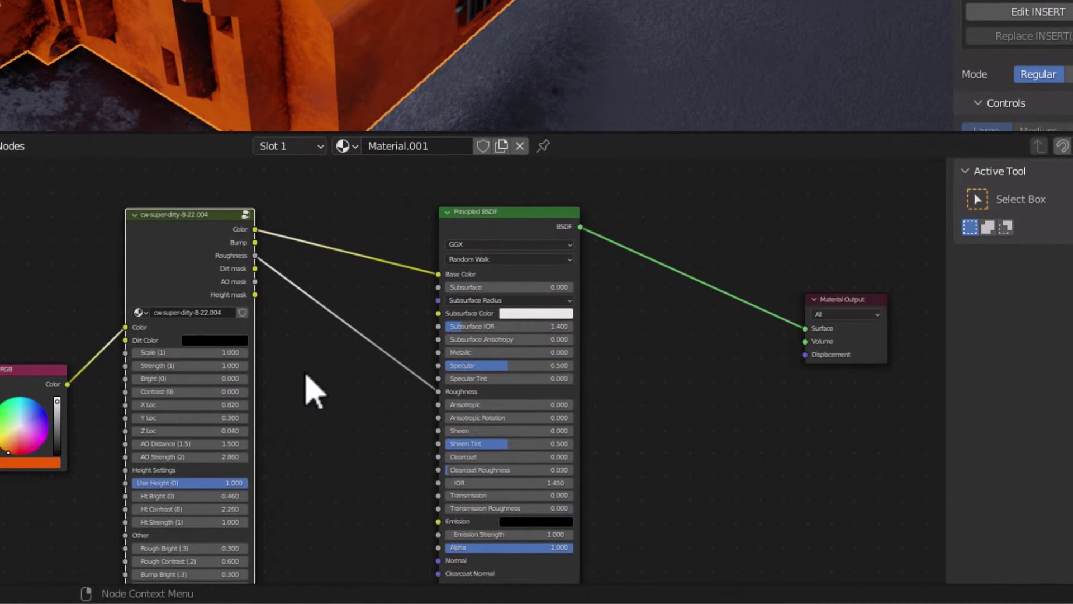
{"action": "middle_click_drag", "start_coordinate": [397, 489], "coordinate": [391, 474]}
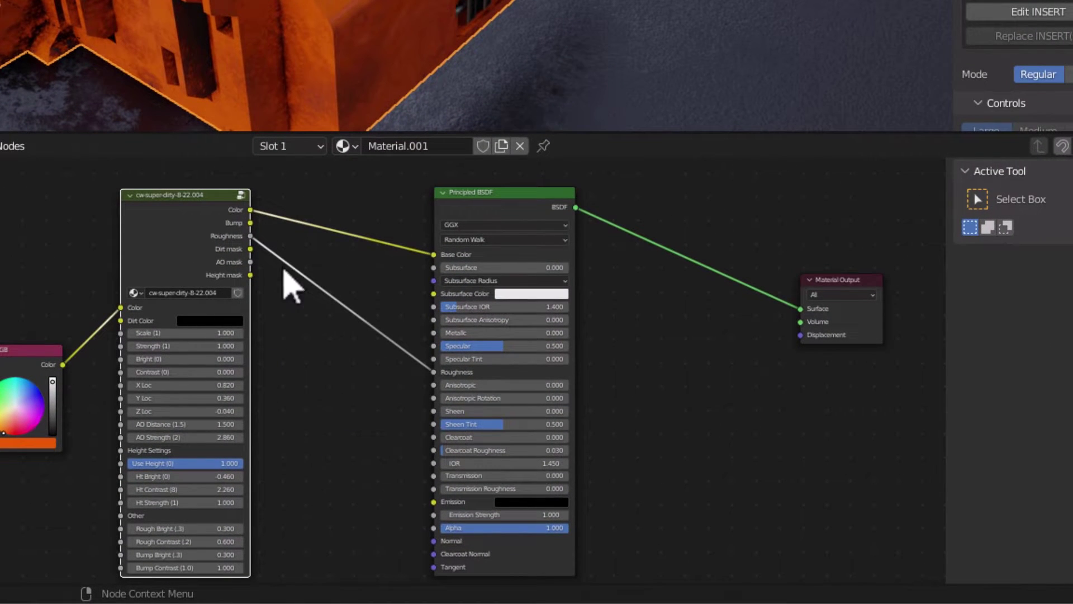
{"action": "left_click_drag", "start_coordinate": [250, 223], "coordinate": [434, 541]}
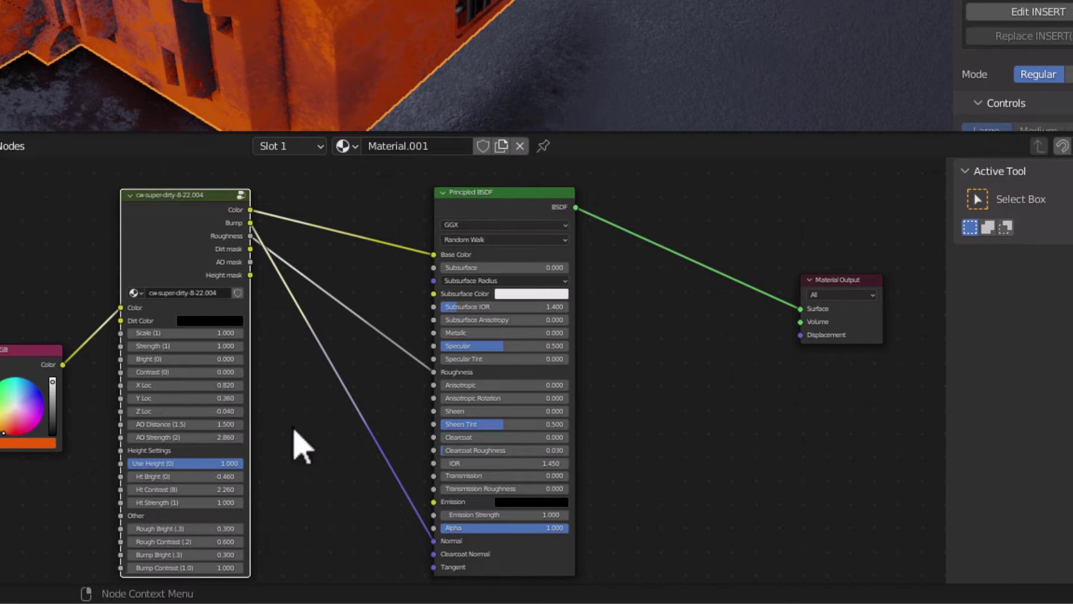
Insert a Bump node on the link to the BSDF's Normal and feed the dirt group's Bump output into its Height.
{"action": "key", "text": "shift+a"}
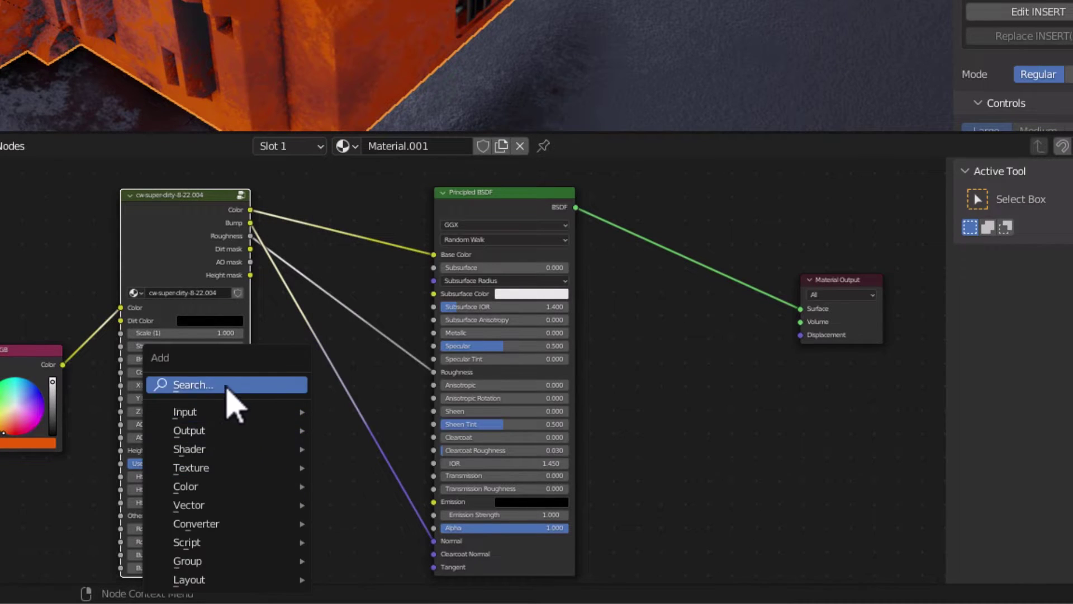
{"action": "left_click", "coordinate": [227, 385]}
{"action": "type", "text": "b"}
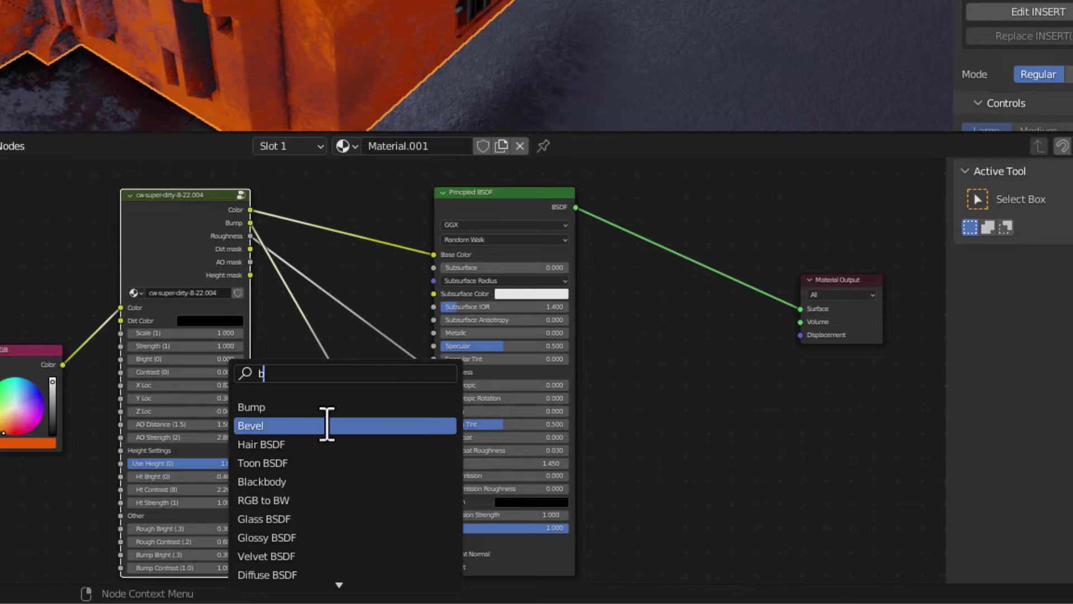
{"action": "left_click", "coordinate": [307, 412]}
{"action": "left_click", "coordinate": [374, 433]}
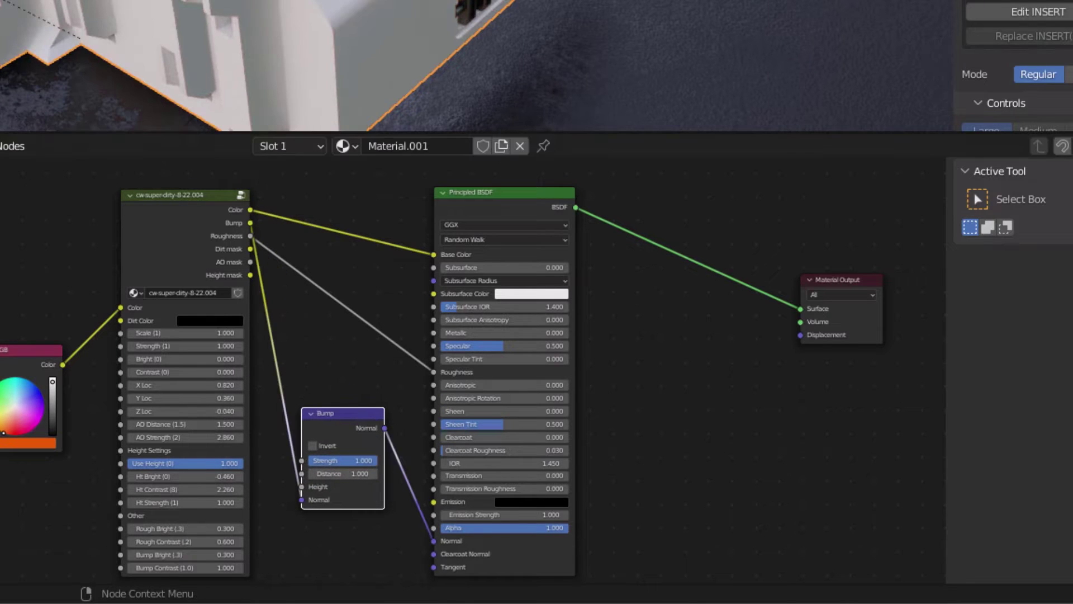
{"action": "scroll", "coordinate": [355, 522], "scroll_direction": "up", "scroll_amount": 3}
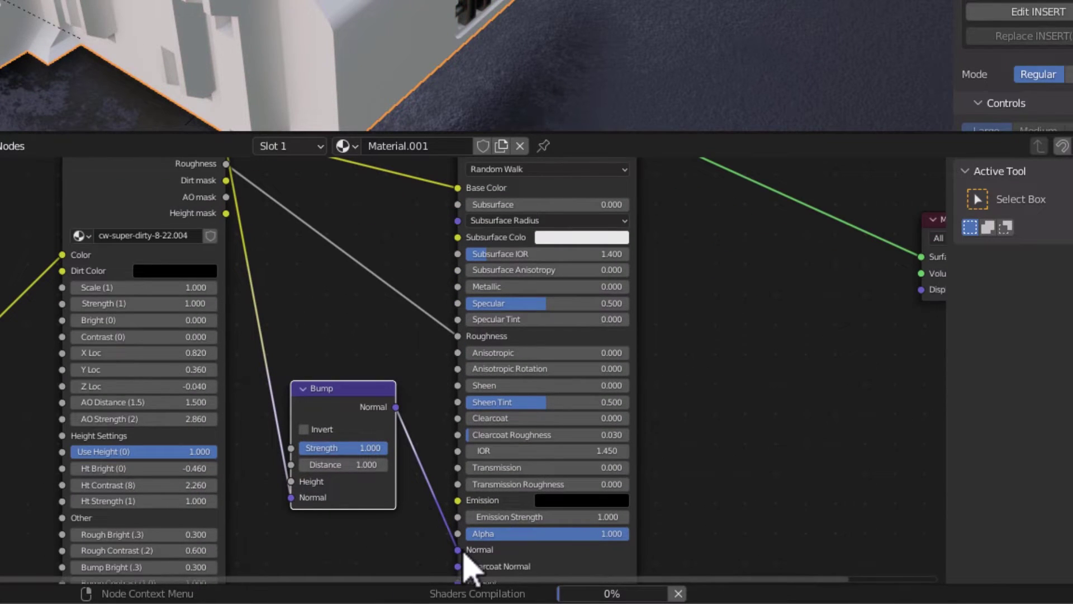
{"action": "scroll", "coordinate": [472, 491], "scroll_direction": "left", "scroll_amount": 3}
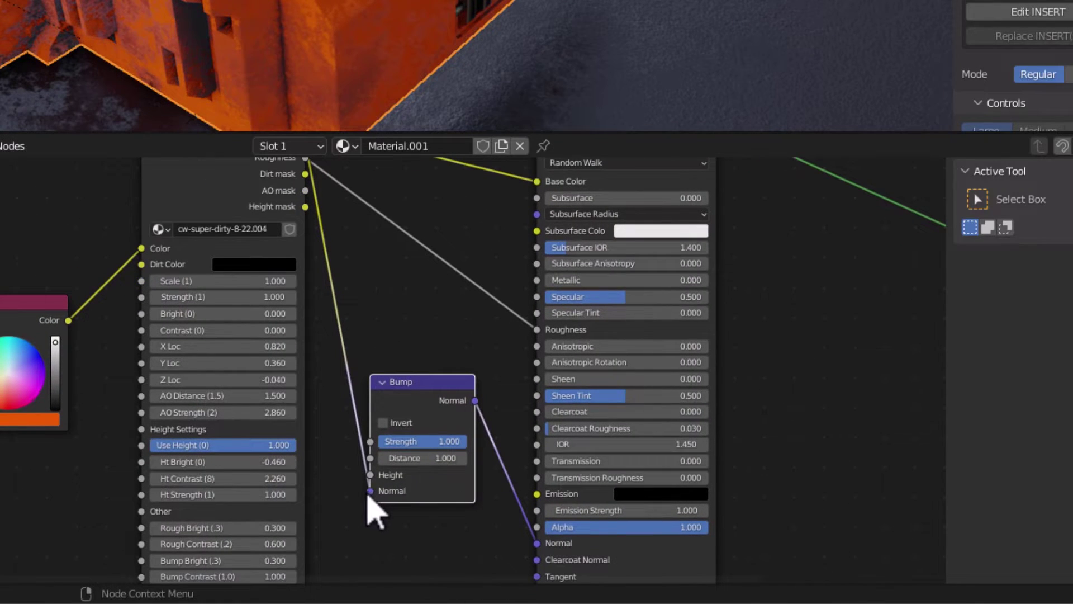
{"action": "mouse_move", "coordinate": [370, 474]}
{"action": "left_mouse_down"}
{"action": "mouse_move", "coordinate": [353, 491]}
{"action": "mouse_move", "coordinate": [351, 457]}
{"action": "mouse_move", "coordinate": [370, 475]}
{"action": "left_mouse_up"}
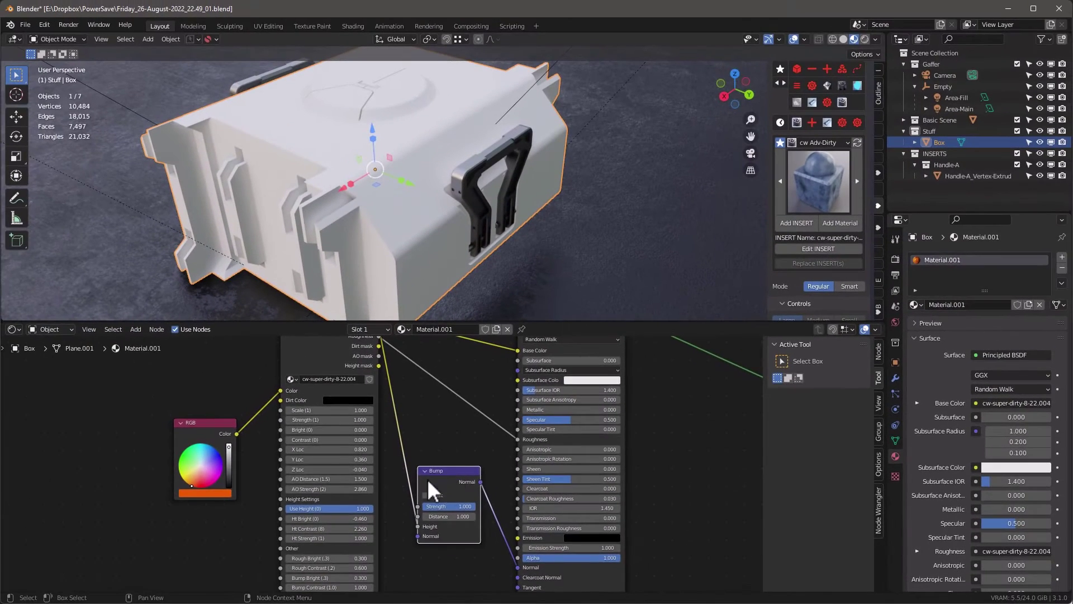
Preview the dirt group's Color and Bump outputs on the box, then return to the full Principled BSDF material.
{"action": "scroll", "coordinate": [445, 441], "scroll_direction": "down", "scroll_amount": 3}
{"action": "left_click", "coordinate": [358, 349]}
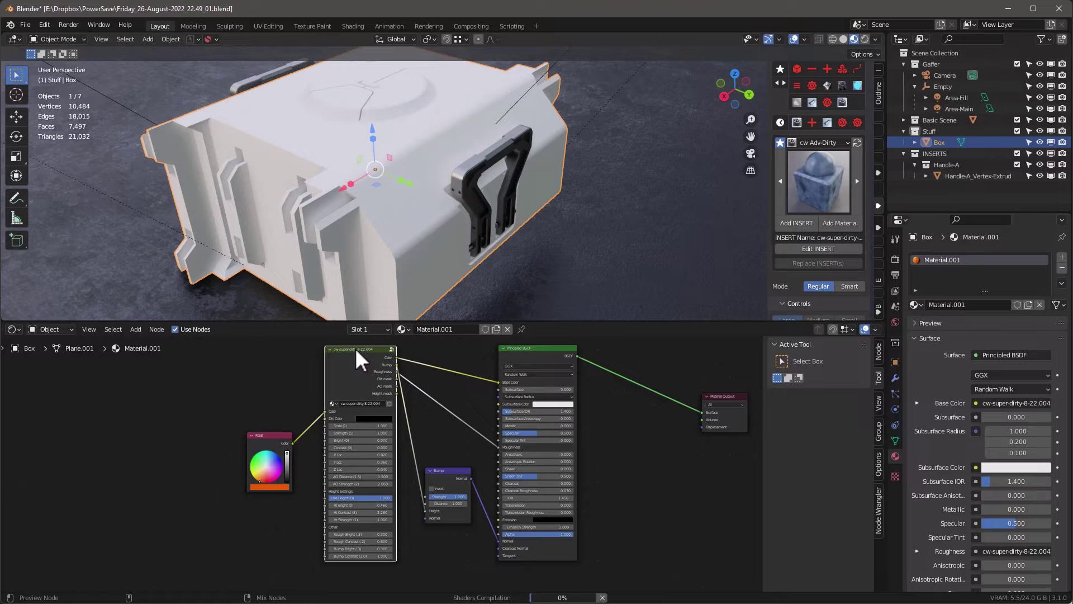
{"action": "left_click", "coordinate": [359, 348], "text": "ctrl+shift"}
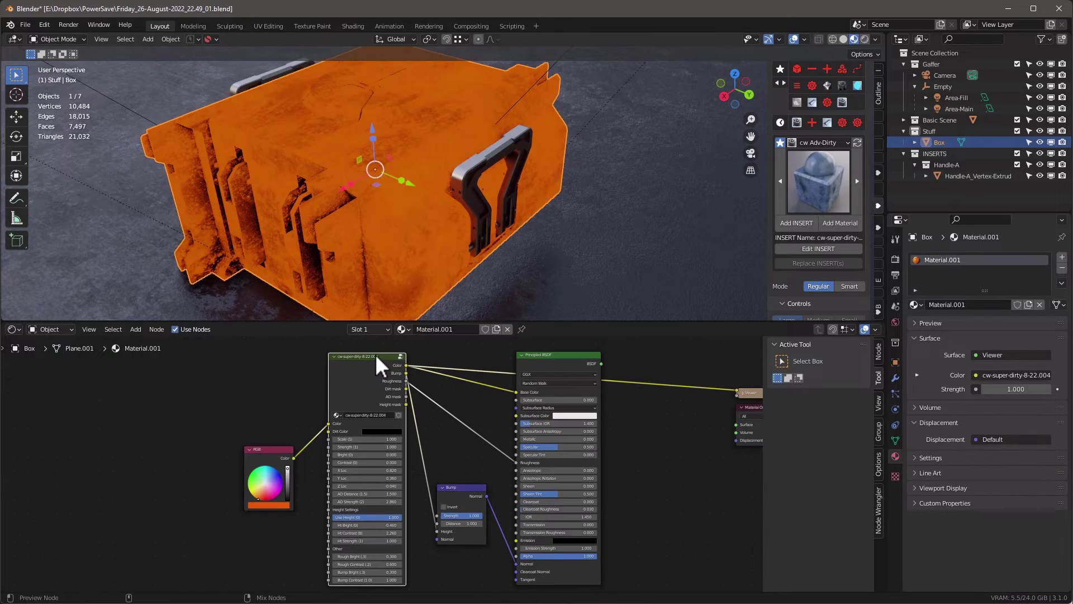
{"action": "left_click", "coordinate": [374, 353], "text": "ctrl+shift"}
{"action": "middle_click_drag", "start_coordinate": [411, 252], "coordinate": [297, 179]}
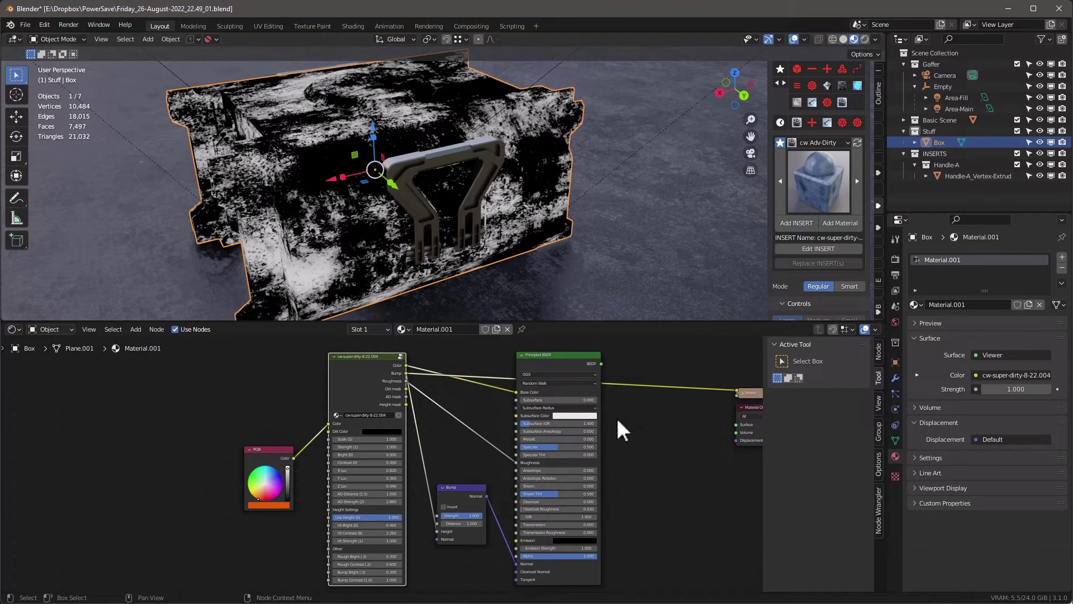
{"action": "left_click", "coordinate": [572, 354], "text": "ctrl+shift"}
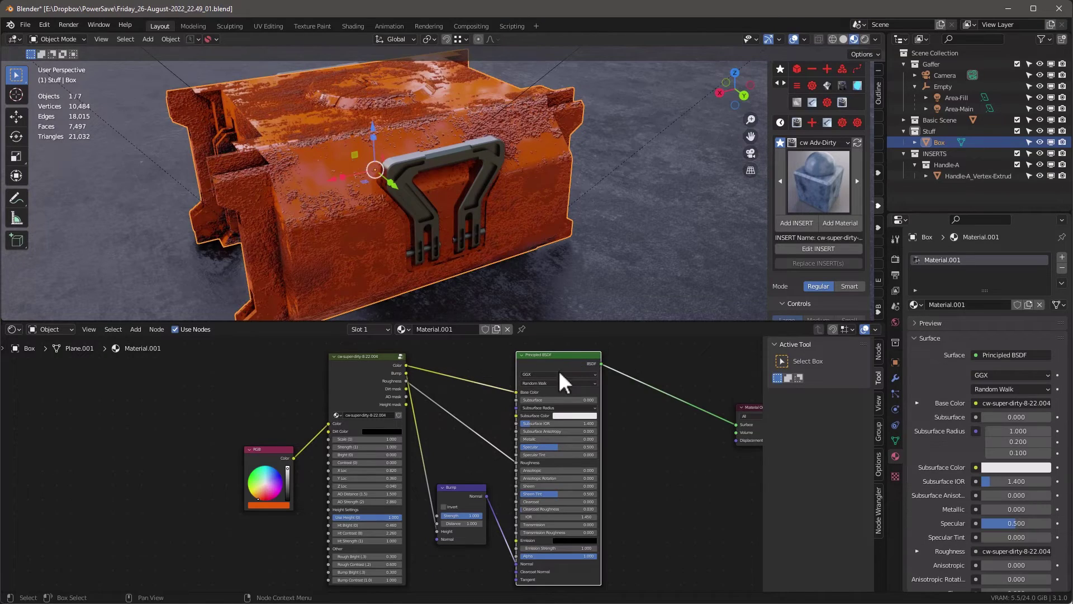
{"action": "middle_click_drag", "start_coordinate": [417, 302], "coordinate": [446, 224]}
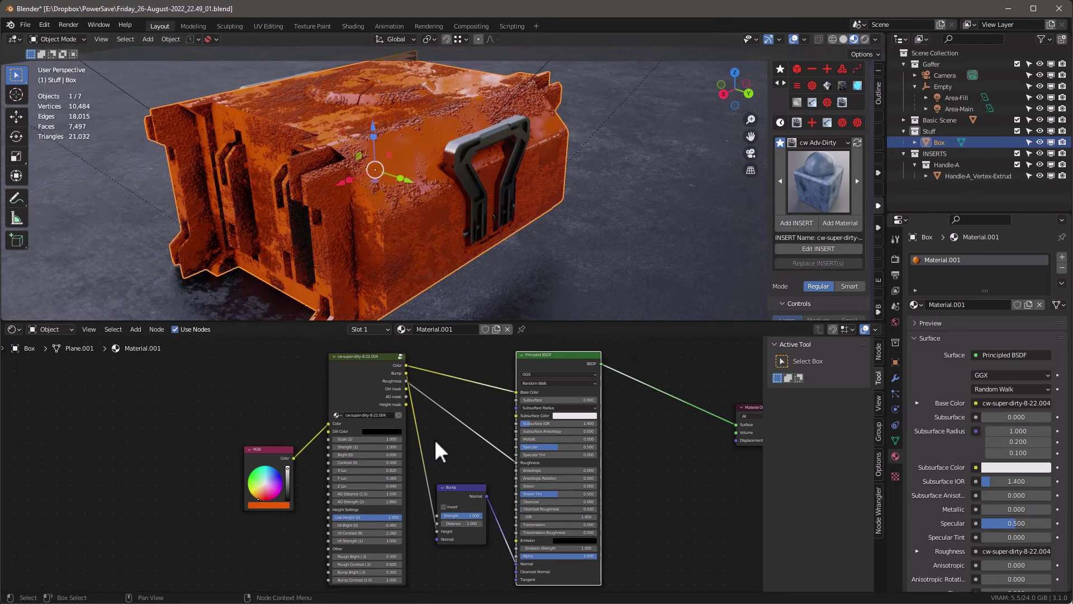
Set the Bump node's Distance to 0.1 and reduce its Strength to 0.03.
{"action": "scroll", "coordinate": [467, 536], "scroll_direction": "up", "scroll_amount": 3}
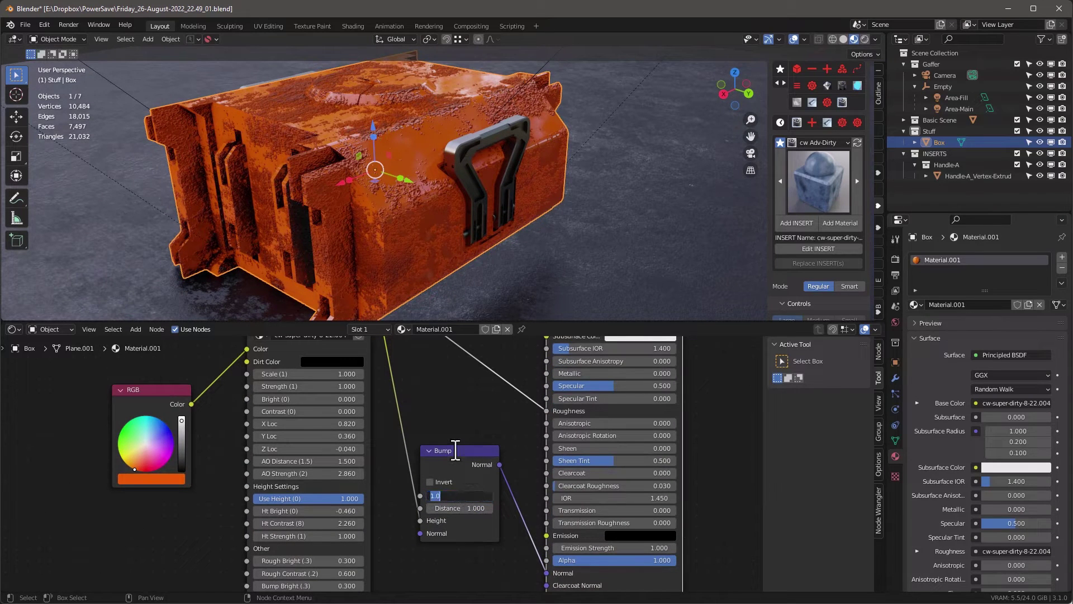
{"action": "key", "text": "Tab"}
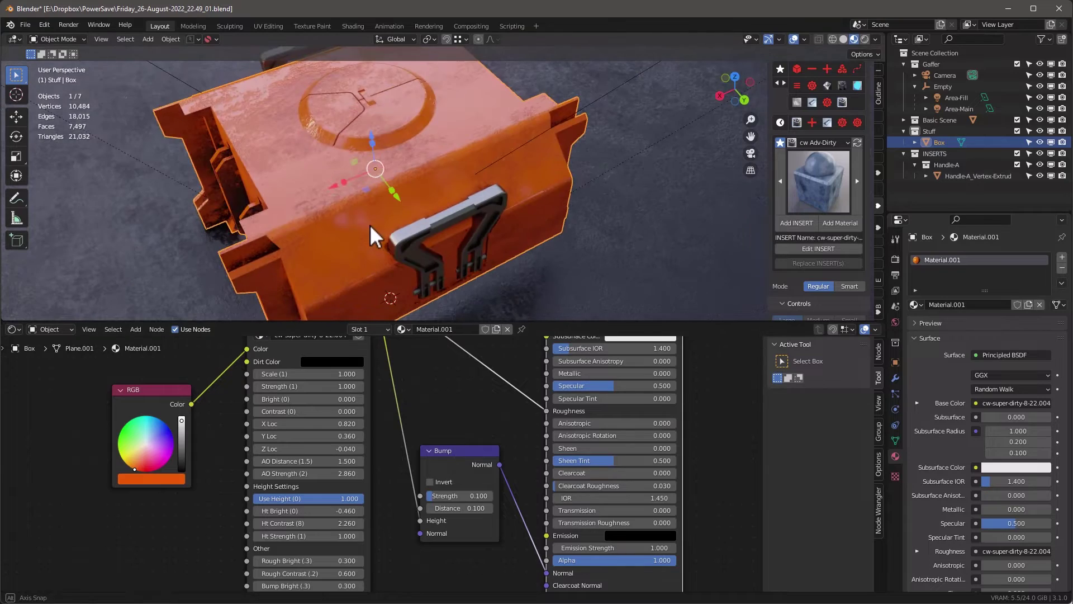
{"action": "left_click_drag", "start_coordinate": [470, 496], "coordinate": [447, 496]}
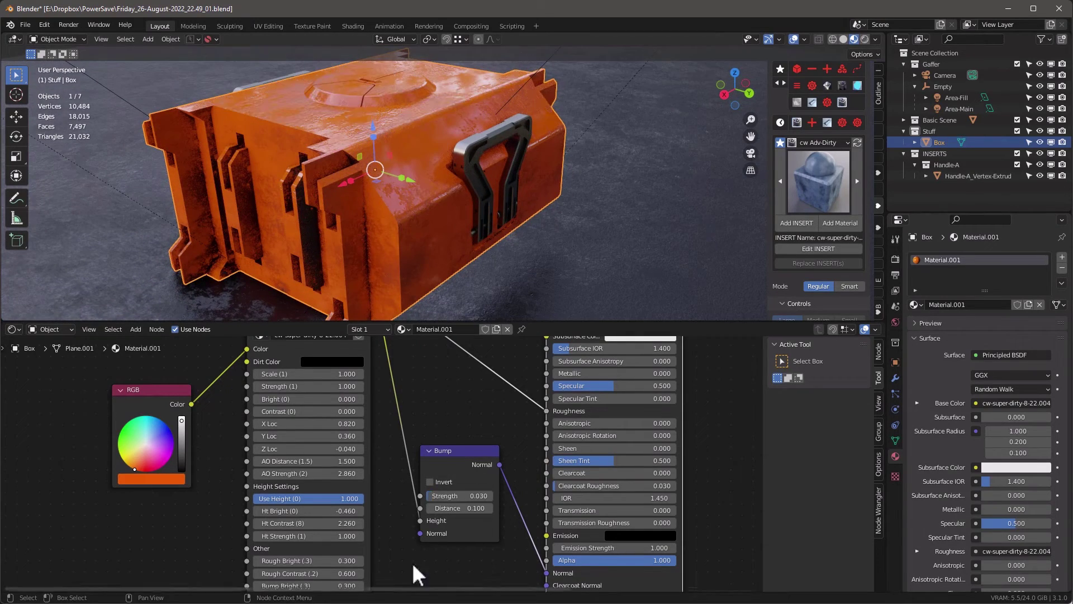
Switch the viewport to rendered shading for a close look at the bump on the box's surface.
{"action": "middle_click_drag", "start_coordinate": [431, 188], "coordinate": [464, 155]}
{"action": "scroll", "coordinate": [365, 156], "scroll_direction": "up", "scroll_amount": 3}
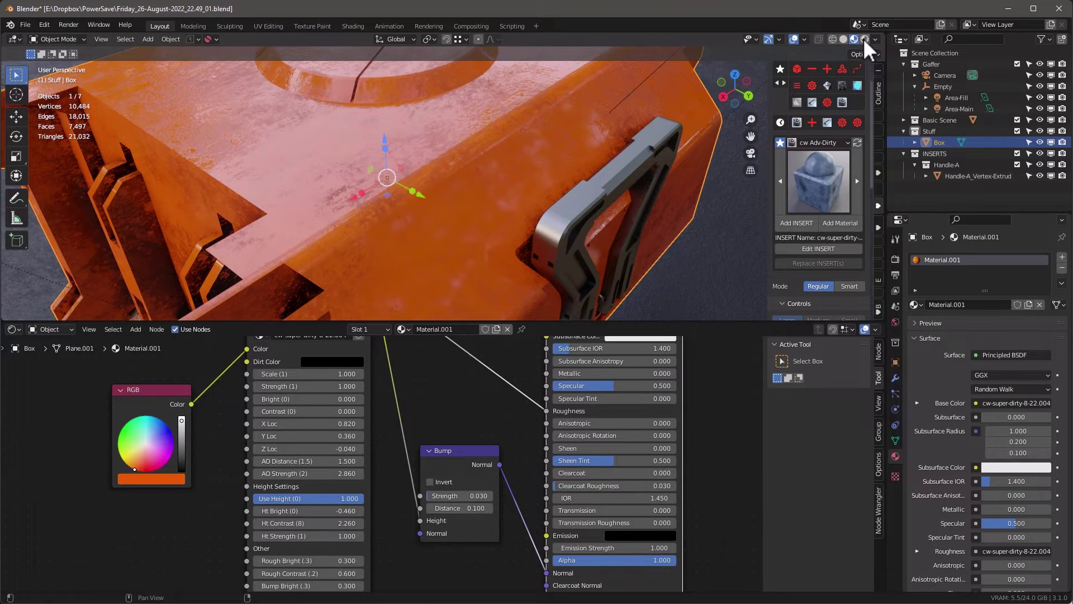
{"action": "left_click", "coordinate": [864, 39]}
{"action": "mouse_move", "coordinate": [448, 237]}
{"action": "middle_mouse_down"}
{"action": "mouse_move", "coordinate": [420, 209]}
{"action": "mouse_move", "coordinate": [434, 205]}
{"action": "mouse_move", "coordinate": [439, 224]}
{"action": "middle_mouse_up"}
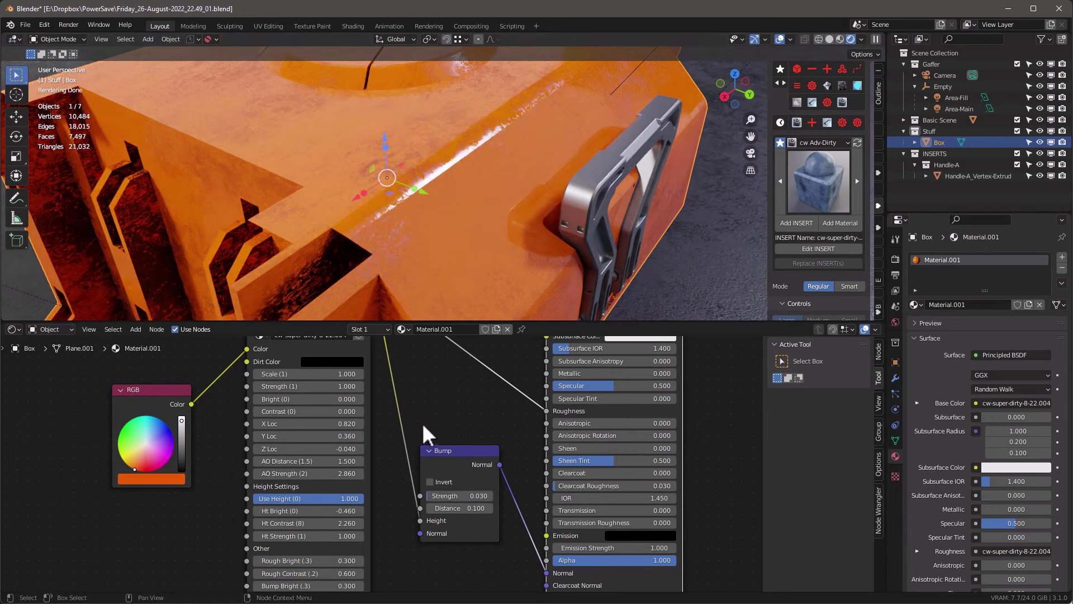
Disconnect the dirt group's Roughness output from the Principled BSDF to judge the bump on its own.
{"action": "scroll", "coordinate": [436, 413], "scroll_direction": "down", "scroll_amount": 1}
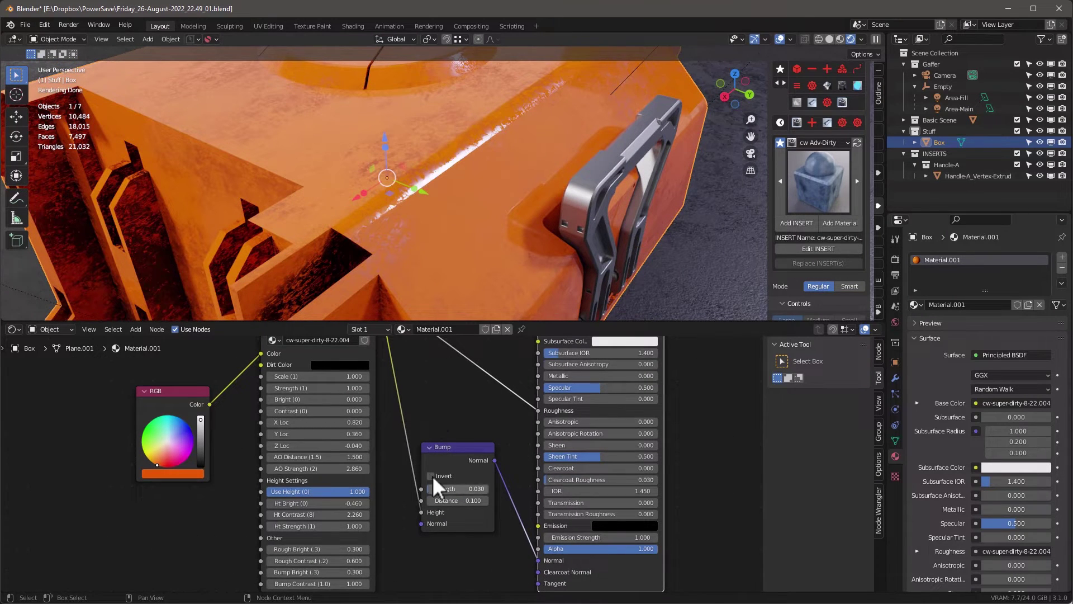
{"action": "left_click_drag", "start_coordinate": [538, 409], "coordinate": [618, 411]}
{"action": "mouse_move", "coordinate": [394, 133]}
{"action": "middle_mouse_down"}
{"action": "mouse_move", "coordinate": [401, 173]}
{"action": "mouse_move", "coordinate": [392, 130]}
{"action": "mouse_move", "coordinate": [402, 136]}
{"action": "middle_mouse_up"}
{"action": "scroll", "coordinate": [453, 532], "scroll_direction": "up", "scroll_amount": 2}
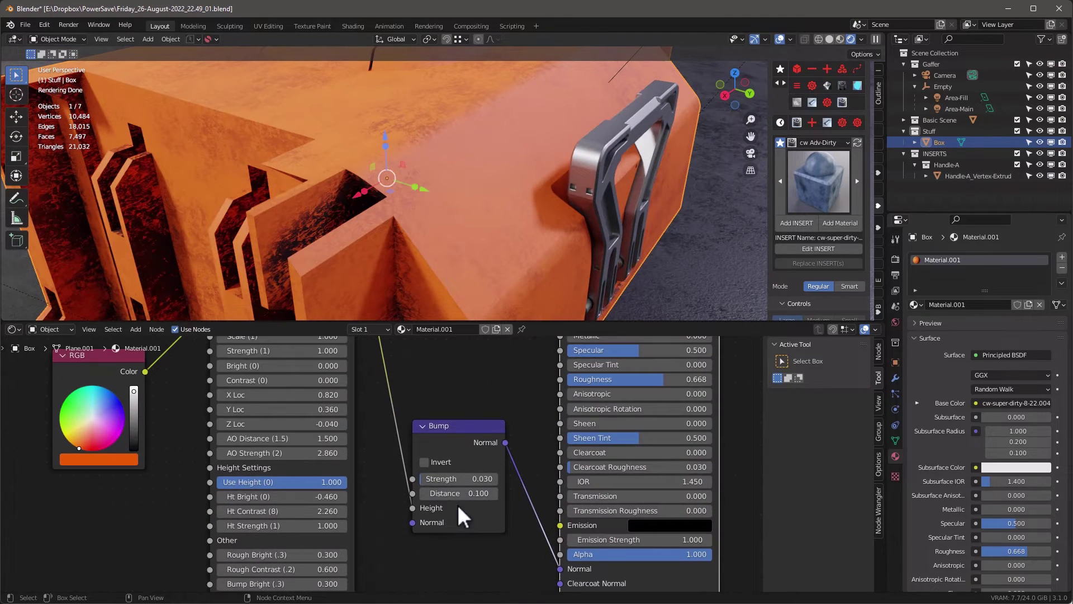
Set the Bump node's Strength to 0.5 and restore the link from the dirt group's Roughness output to the BSDF's Roughness.
{"action": "middle_click_drag", "start_coordinate": [460, 232], "coordinate": [490, 235]}
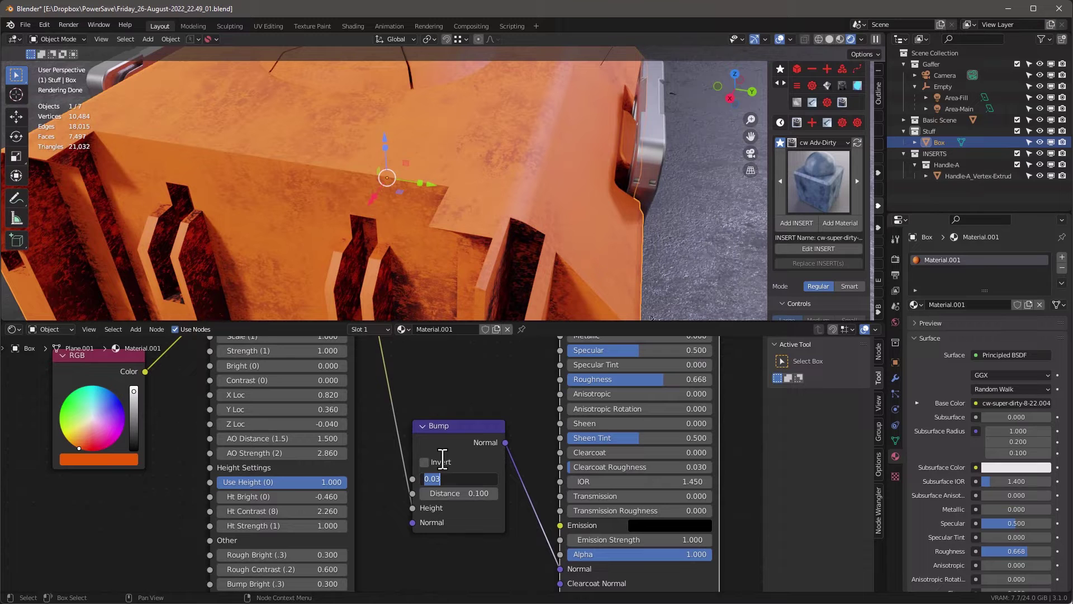
{"action": "key", "text": "Return"}
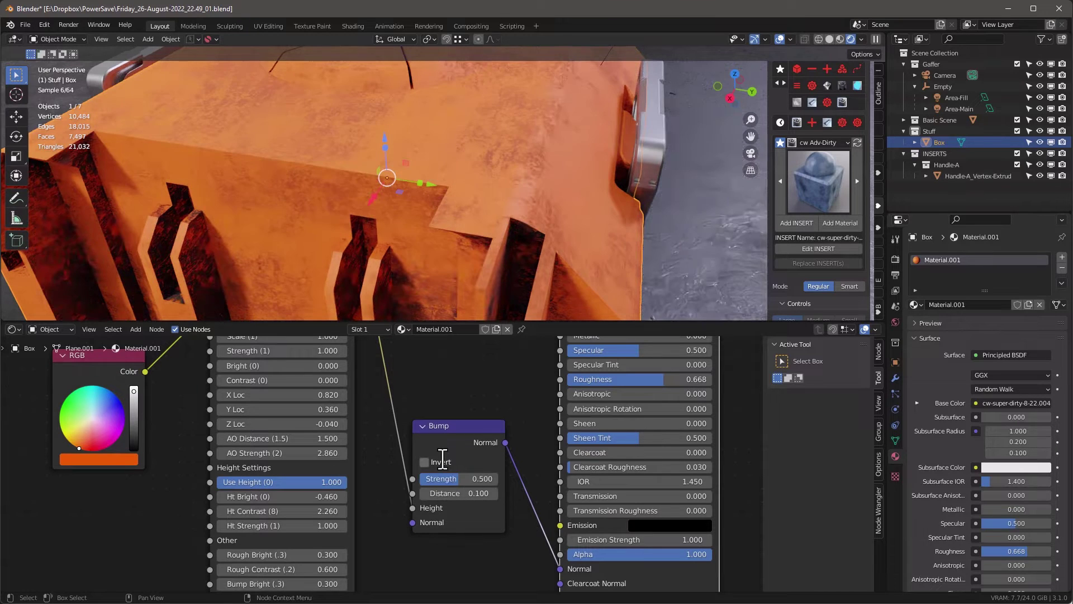
{"action": "middle_click_drag", "start_coordinate": [459, 176], "coordinate": [371, 206]}
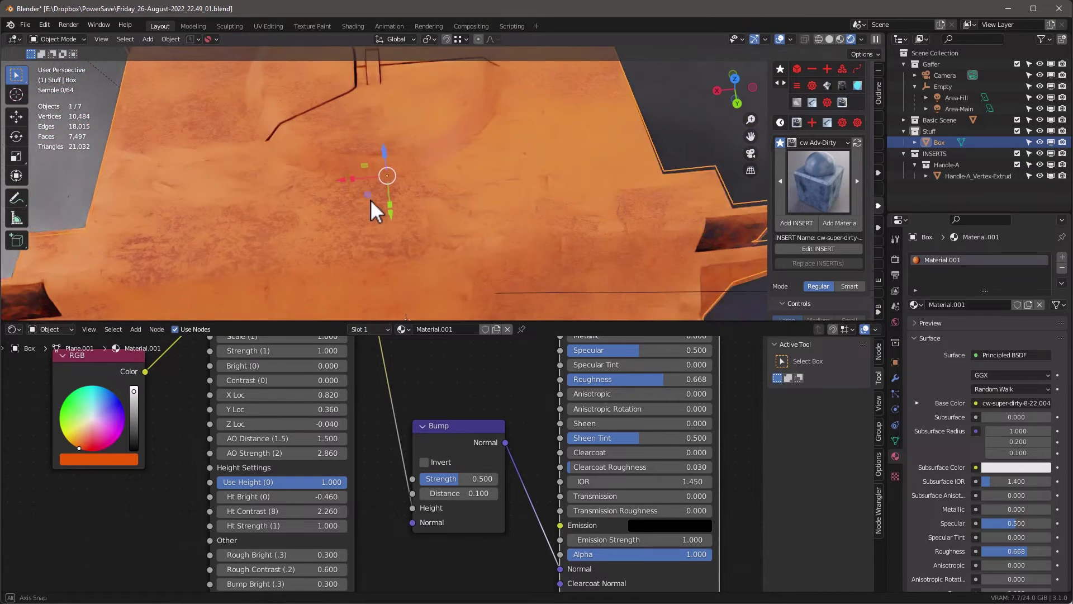
{"action": "middle_click_drag", "start_coordinate": [414, 292], "coordinate": [410, 168]}
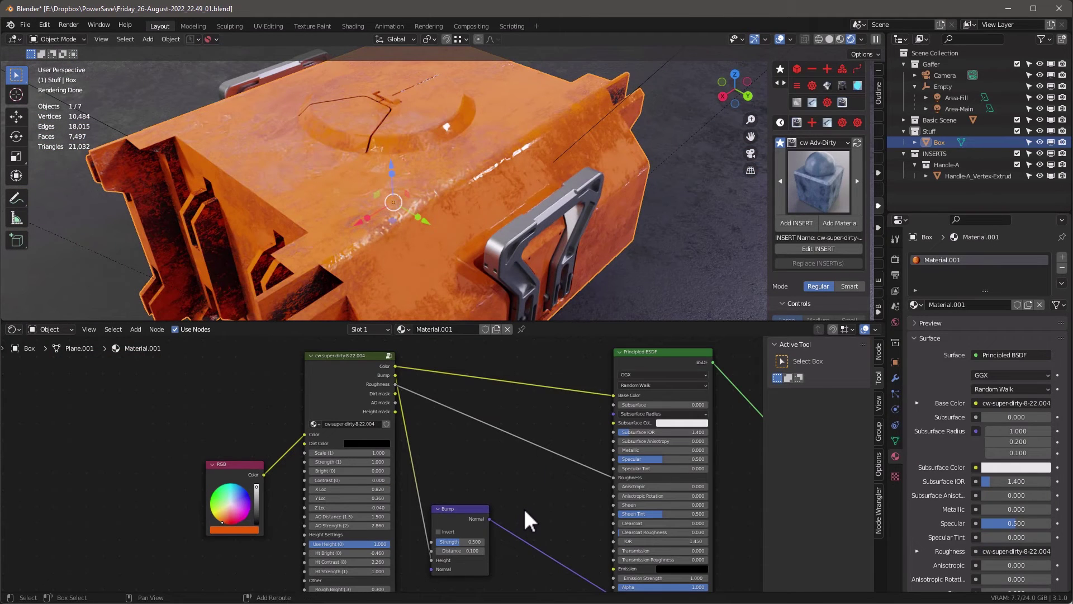
Insert a Bevel node on the link between the Bump node and the Principled BSDF's Normal.
{"action": "key", "text": "shift+a"}
{"action": "mouse_move", "coordinate": [520, 510]}
{"action": "mouse_move", "coordinate": [489, 490]}
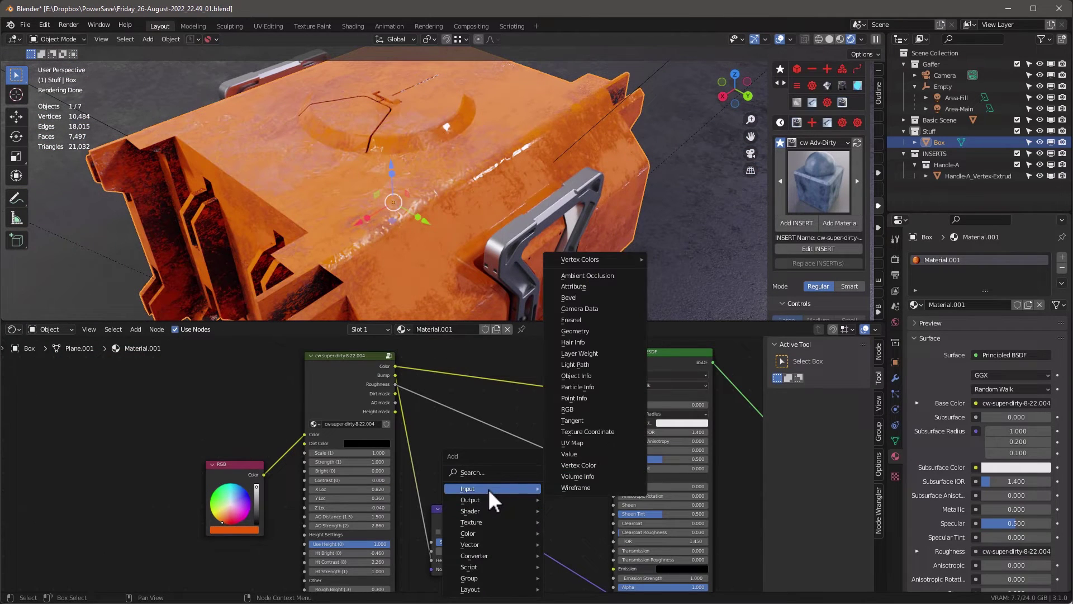
{"action": "left_click", "coordinate": [585, 293]}
{"action": "left_click", "coordinate": [515, 512]}
Set the Bevel node's Samples to 16 and its Radius to 0.005.
{"action": "scroll", "coordinate": [562, 565], "scroll_direction": "up", "scroll_amount": 2}
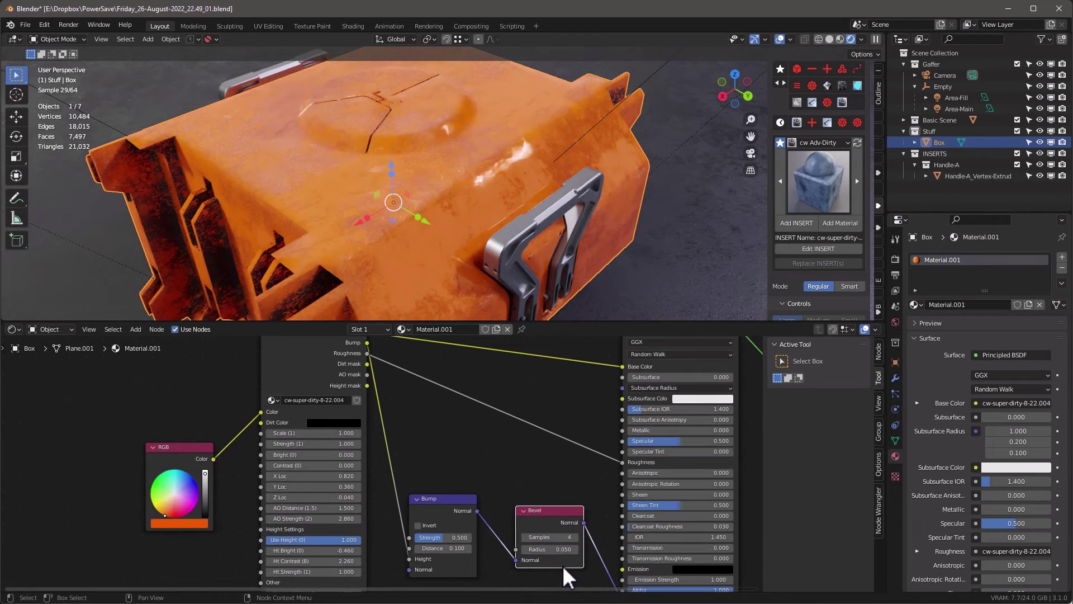
{"action": "scroll", "coordinate": [563, 565], "scroll_direction": "up", "scroll_amount": 1}
{"action": "middle_click_drag", "start_coordinate": [562, 565], "coordinate": [504, 498]}
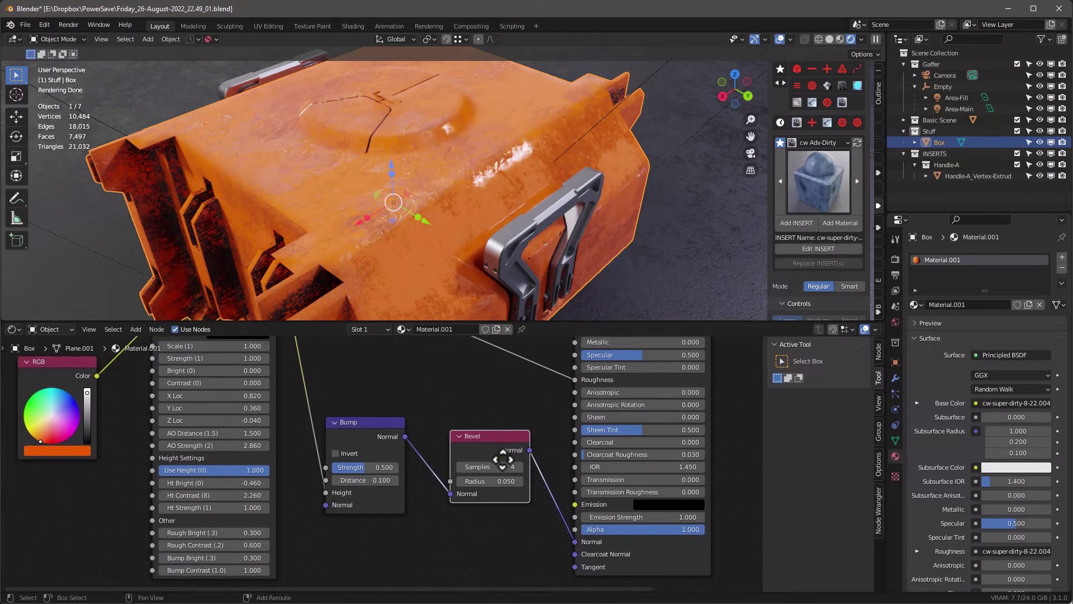
{"action": "left_click", "coordinate": [468, 462]}
{"action": "type", "text": "16"}
{"action": "key", "text": "Return"}
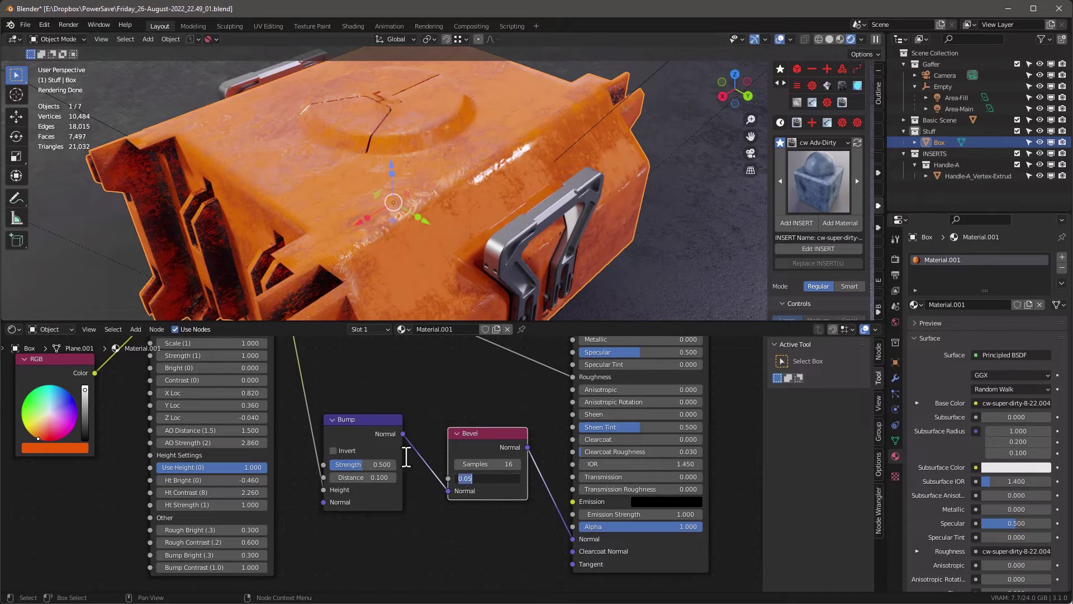
{"action": "key", "text": "Return"}
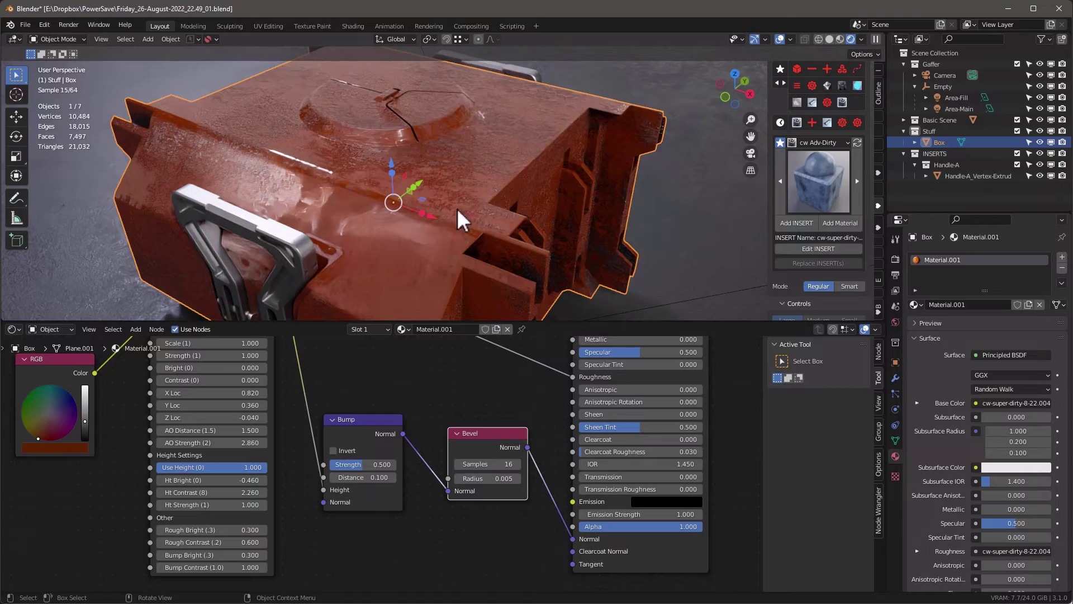
Darken the RGB node's orange to a deep reddish brown and inspect the box from its other side.
{"action": "middle_click_drag", "start_coordinate": [457, 208], "coordinate": [495, 184]}
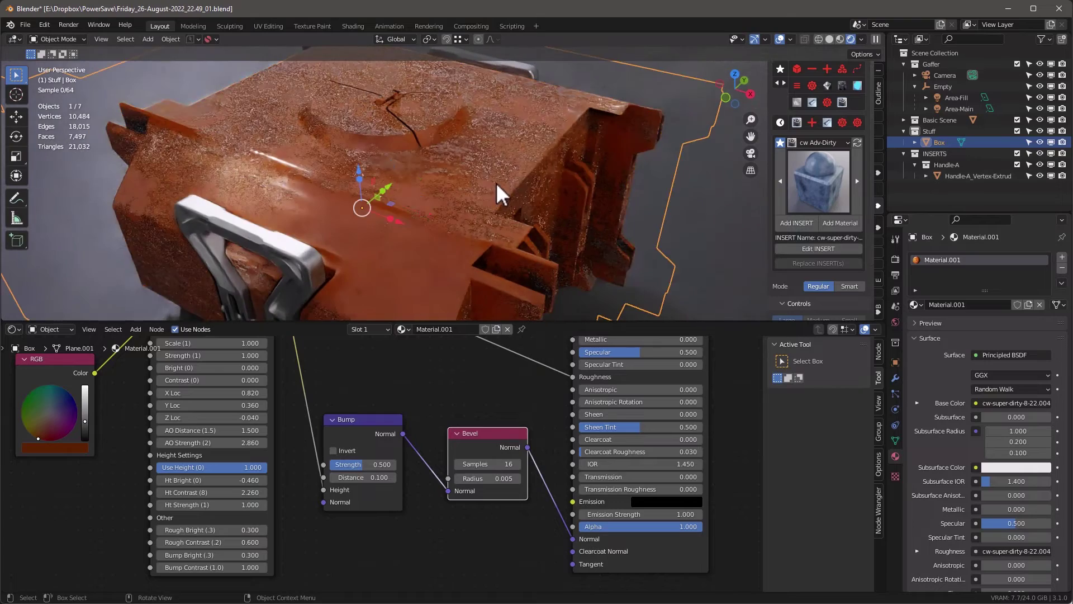
{"action": "scroll", "coordinate": [501, 183], "scroll_direction": "up", "scroll_amount": 4}
{"action": "scroll", "coordinate": [424, 234], "scroll_direction": "down", "scroll_amount": 7}
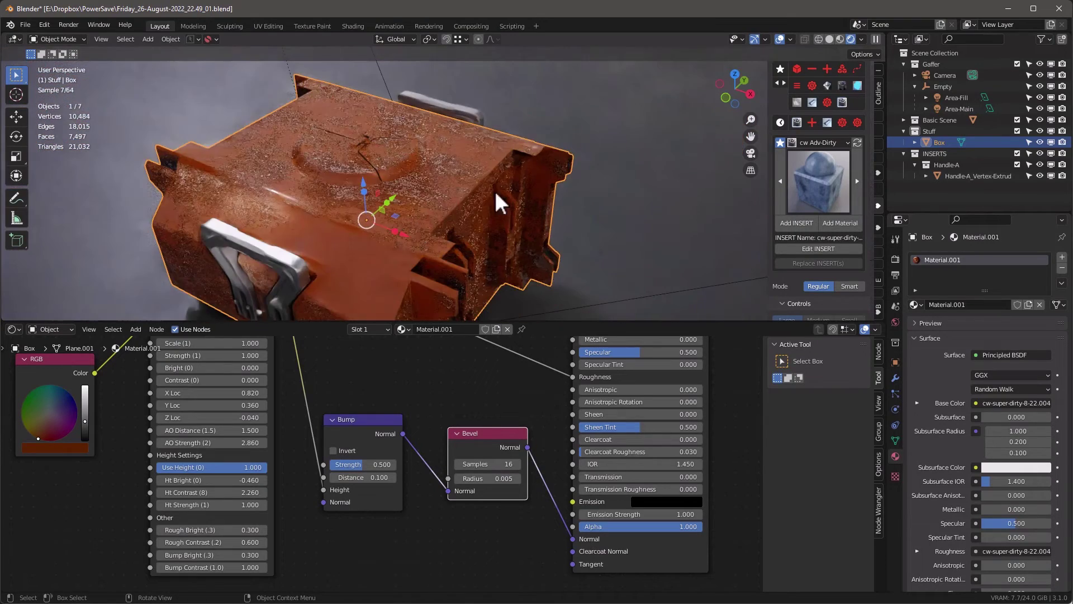
Switch the viewport to Material Preview shading and set the Bump node's Strength to 0.05.
{"action": "left_click", "coordinate": [840, 38]}
{"action": "middle_click_drag", "start_coordinate": [587, 129], "coordinate": [460, 267]}
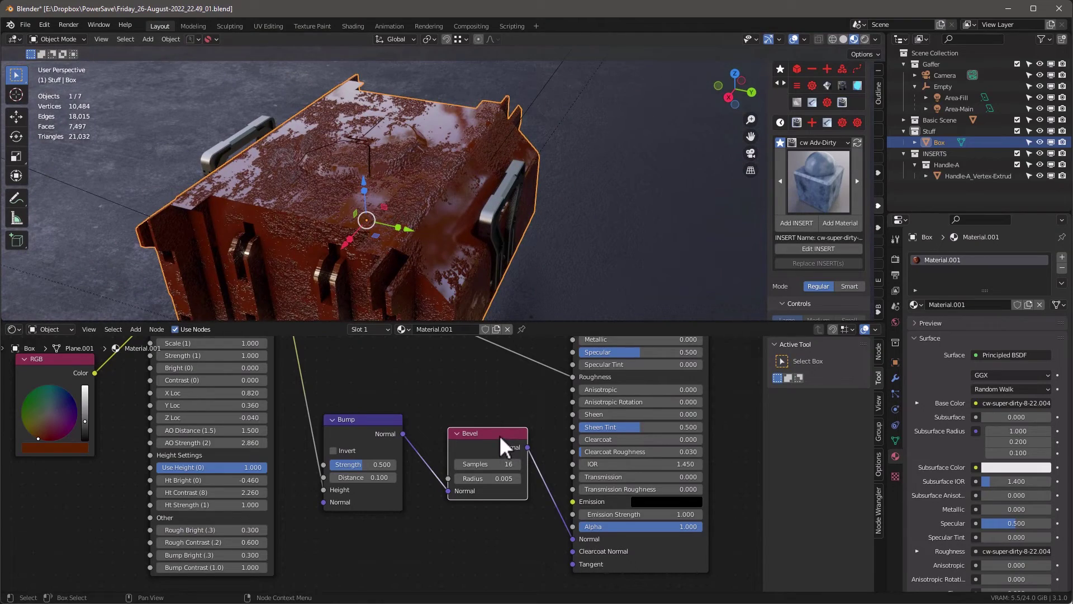
{"action": "middle_click_drag", "start_coordinate": [446, 183], "coordinate": [549, 275]}
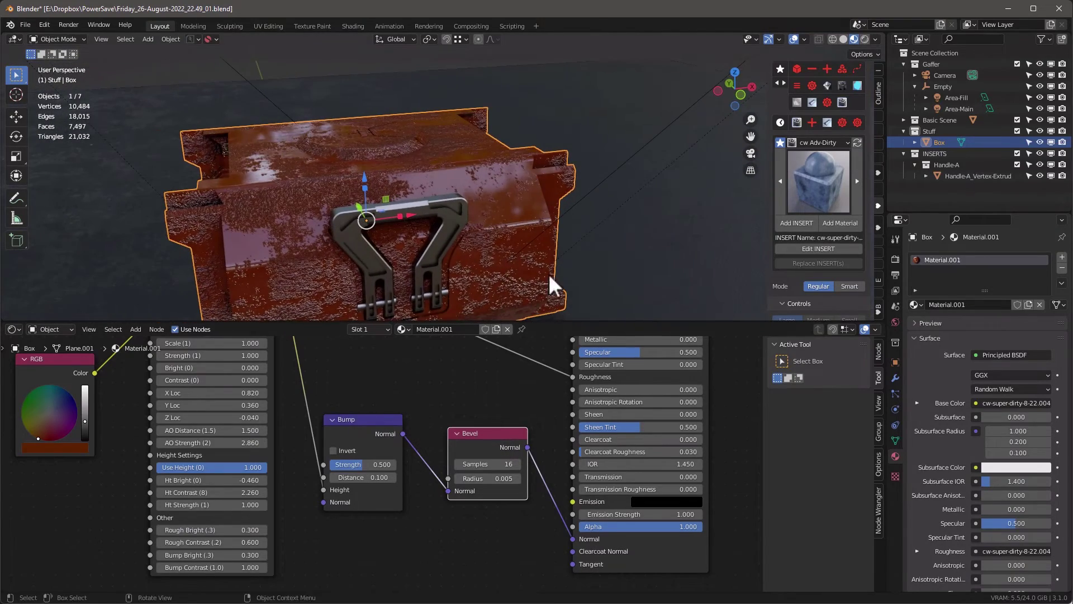
{"action": "middle_click_drag", "start_coordinate": [360, 236], "coordinate": [419, 159]}
{"action": "scroll", "coordinate": [419, 160], "scroll_direction": "up", "scroll_amount": 3}
{"action": "scroll", "coordinate": [404, 178], "scroll_direction": "up", "scroll_amount": 5}
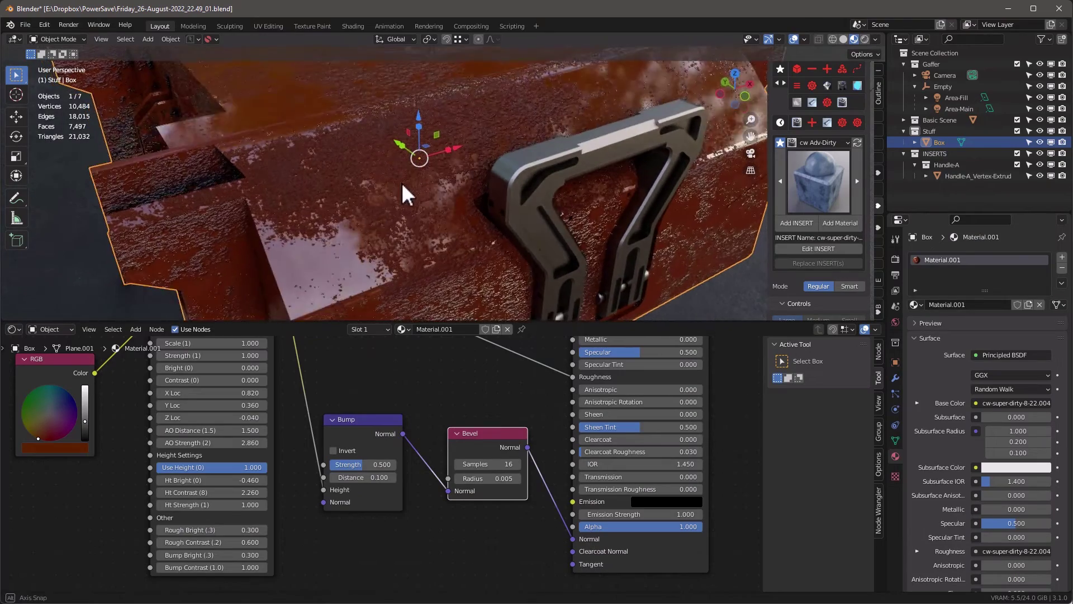
{"action": "left_click", "coordinate": [366, 466]}
{"action": "type", "text": "0.05"}
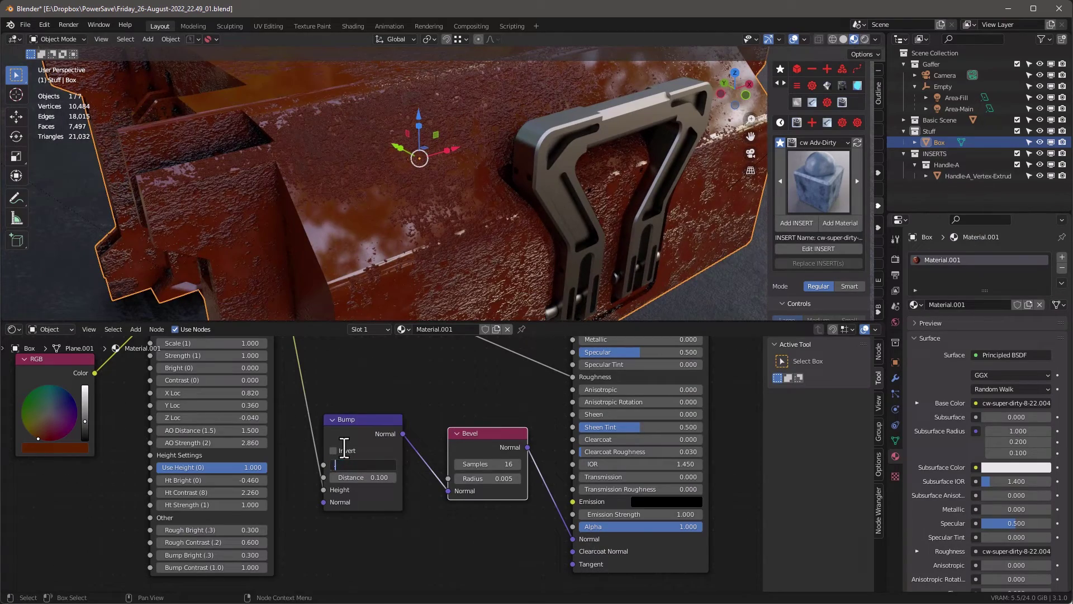
{"action": "key", "text": "Return"}
Check the box's bump and edges in Rendered shading and return the viewport to Material Preview.
{"action": "scroll", "coordinate": [374, 263], "scroll_direction": "down", "scroll_amount": 5}
{"action": "mouse_move", "coordinate": [376, 242]}
{"action": "middle_mouse_down"}
{"action": "mouse_move", "coordinate": [425, 235]}
{"action": "mouse_move", "coordinate": [412, 237]}
{"action": "mouse_move", "coordinate": [494, 190]}
{"action": "mouse_move", "coordinate": [415, 192]}
{"action": "middle_mouse_up"}
{"action": "left_click", "coordinate": [864, 39]}
{"action": "scroll", "coordinate": [417, 192], "scroll_direction": "up", "scroll_amount": 4}
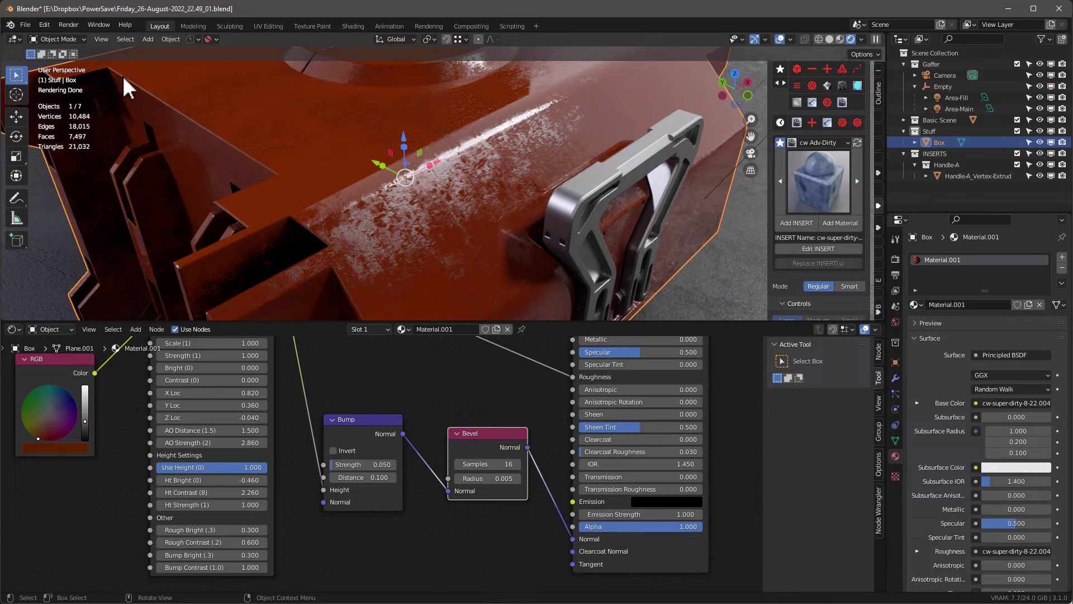
{"action": "left_click", "coordinate": [840, 38]}
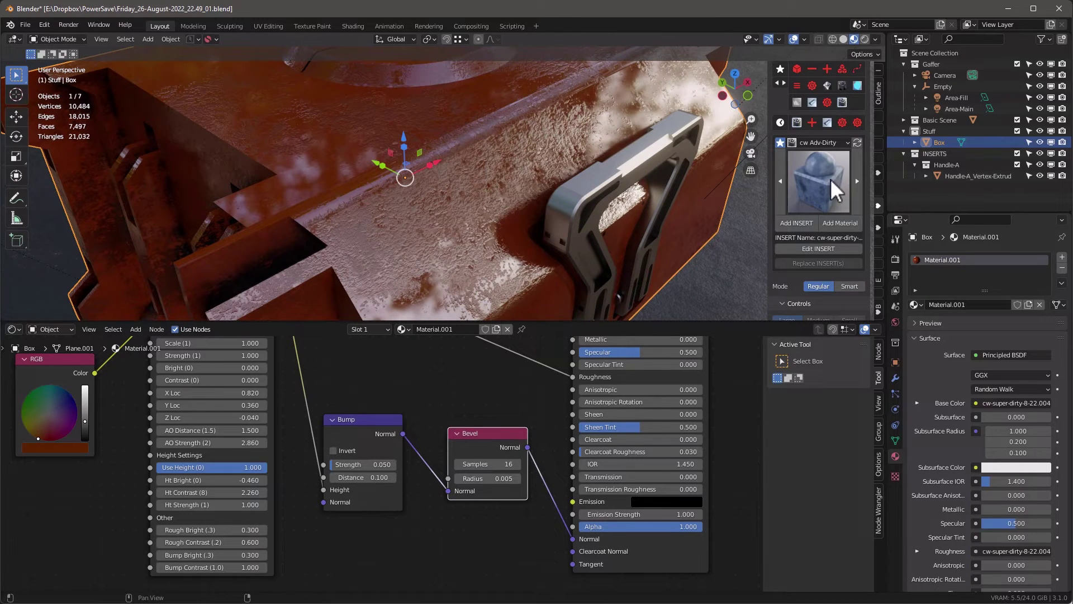
Assign the existing cw-dirty-paint-8-22 material to the box and inspect it from several sides in an enlarged viewport.
{"action": "left_click", "coordinate": [402, 329]}
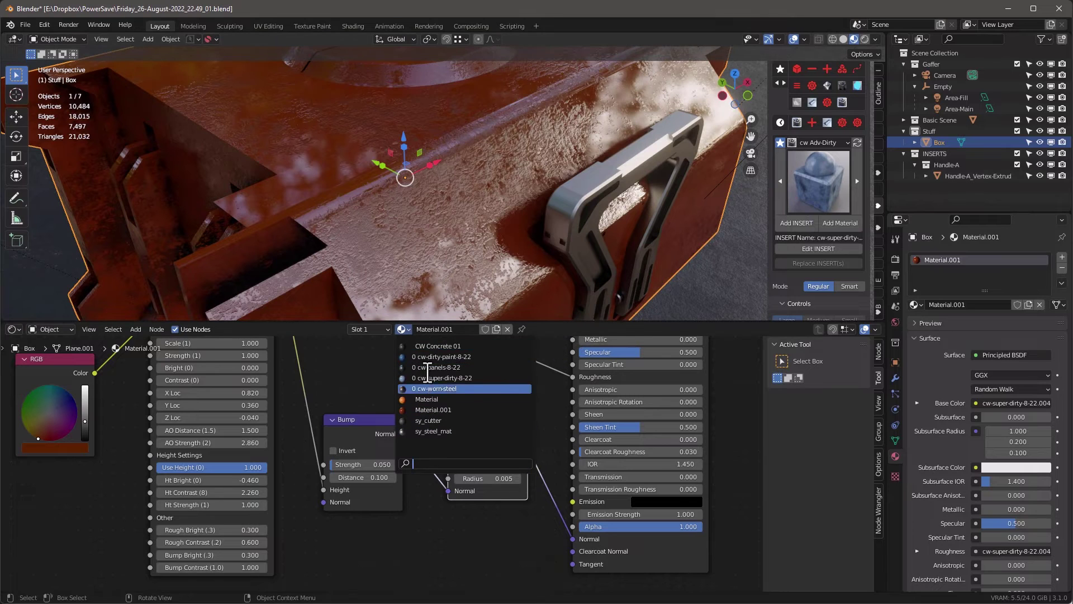
{"action": "left_click", "coordinate": [475, 357]}
{"action": "scroll", "coordinate": [440, 196], "scroll_direction": "down", "scroll_amount": 4}
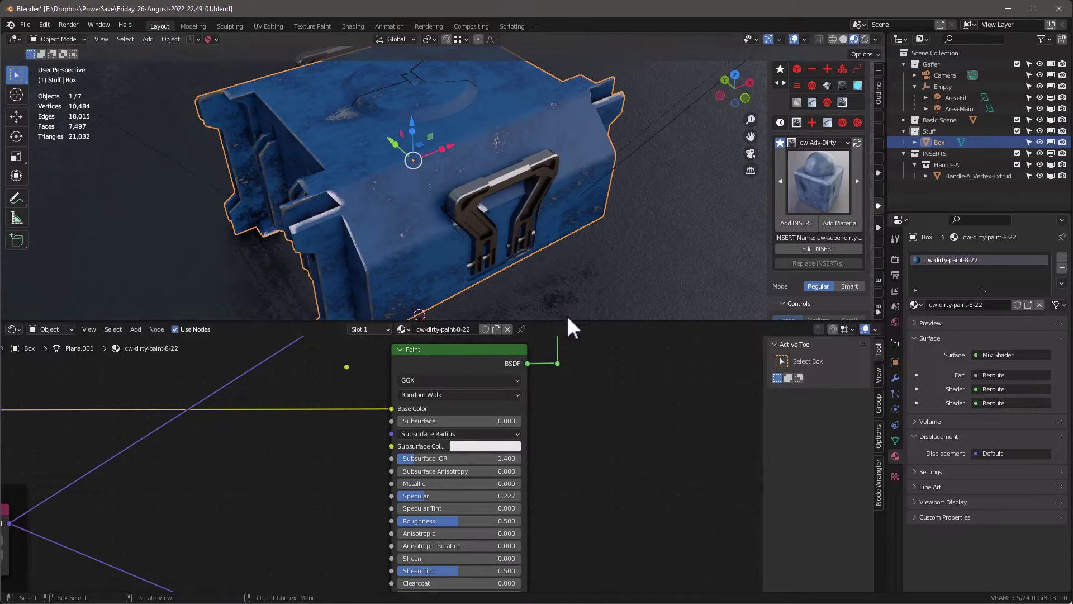
{"action": "left_click_drag", "start_coordinate": [575, 321], "coordinate": [584, 440]}
{"action": "middle_click_drag", "start_coordinate": [430, 228], "coordinate": [359, 263]}
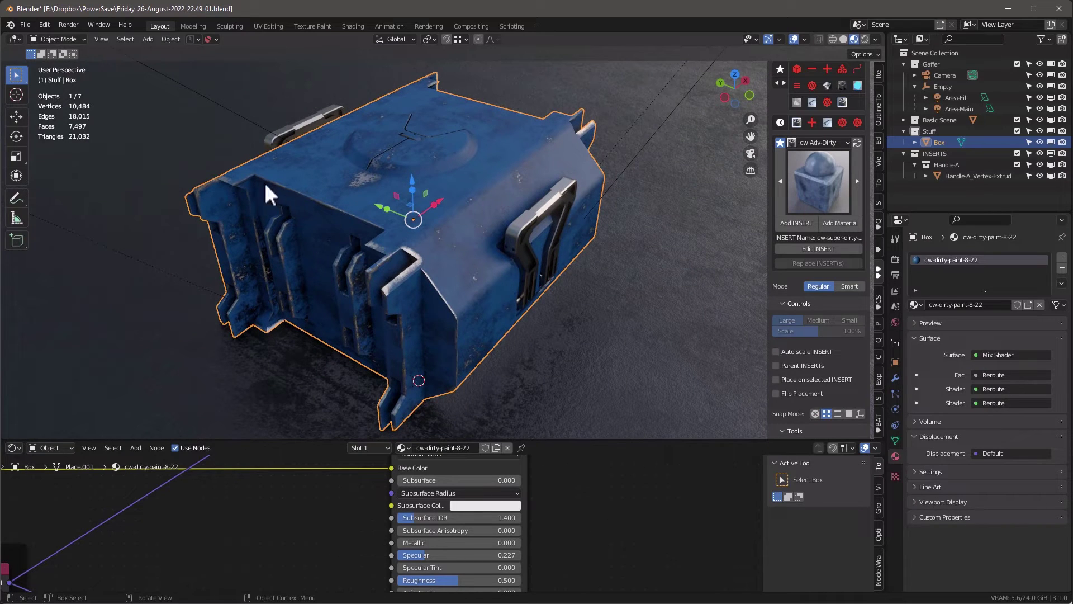
{"action": "middle_click_drag", "start_coordinate": [421, 289], "coordinate": [391, 229]}
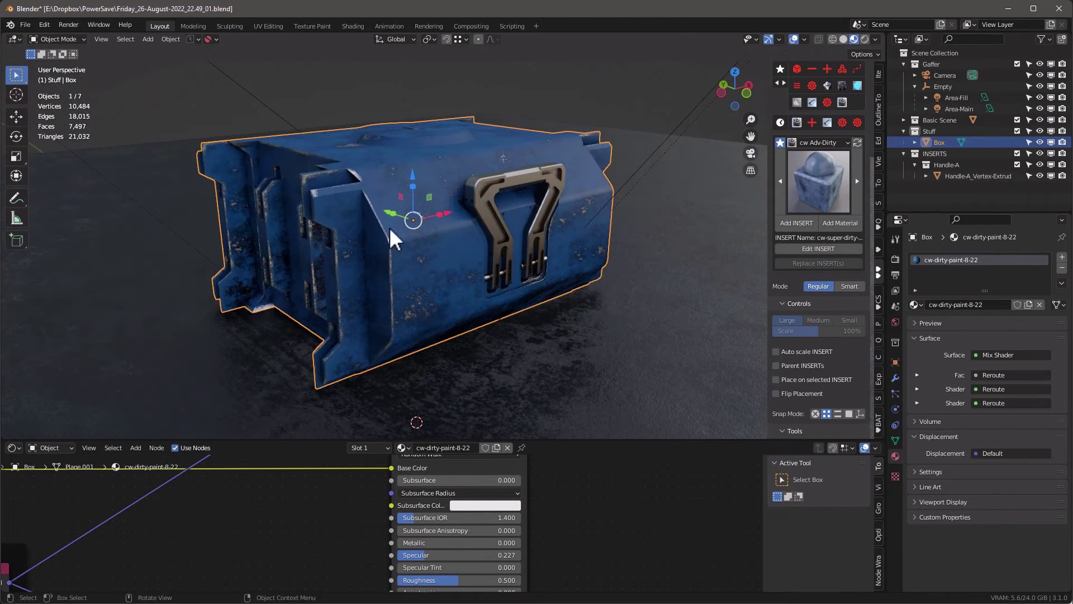
{"action": "middle_click_drag", "start_coordinate": [394, 318], "coordinate": [340, 304]}
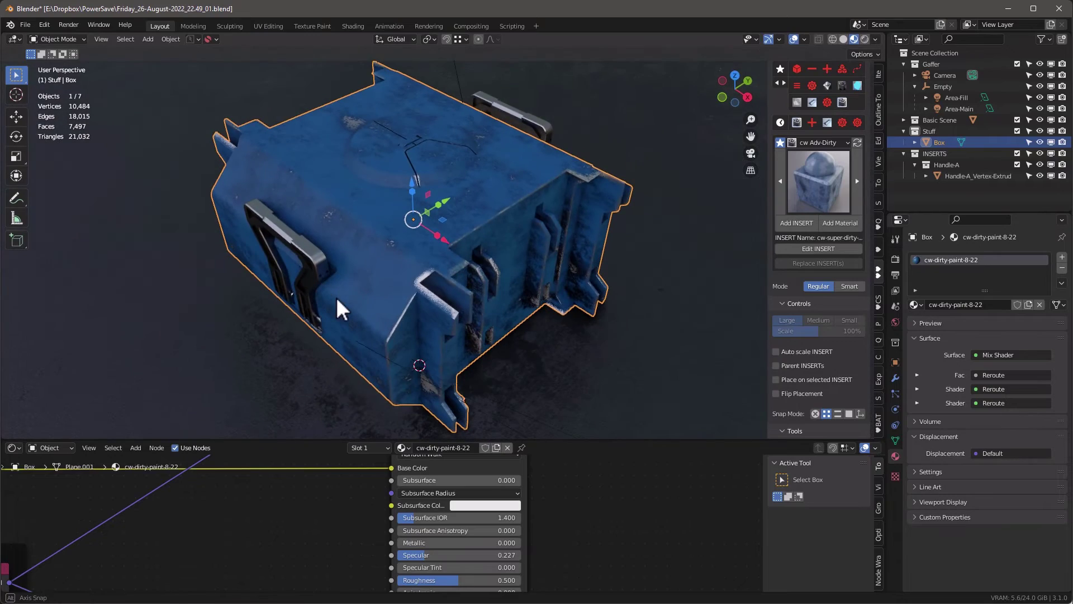
{"action": "middle_click_drag", "start_coordinate": [320, 206], "coordinate": [443, 190]}
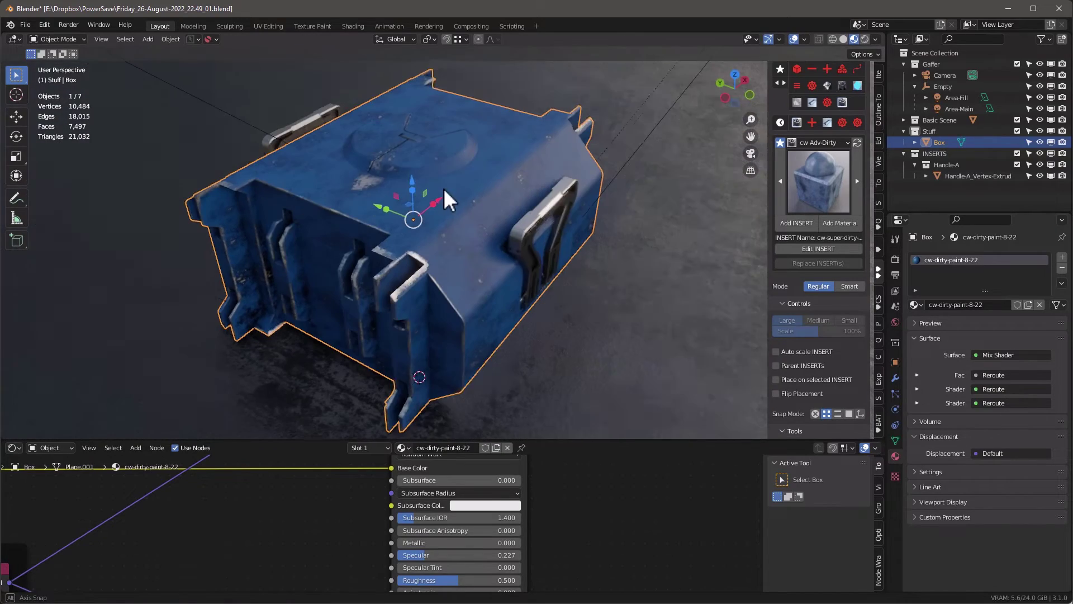
Enlarge the node editor, frame the whole cw-dirty-paint-8-22 node tree and examine its yellow user-adjustment nodes.
{"action": "scroll", "coordinate": [625, 507], "scroll_direction": "down", "scroll_amount": 7}
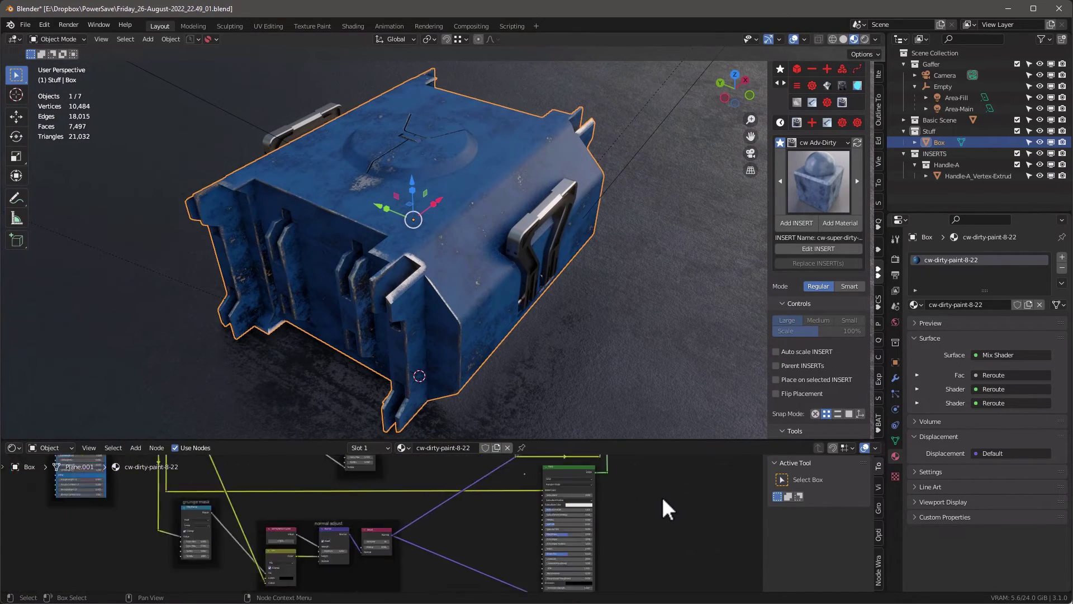
{"action": "left_click_drag", "start_coordinate": [527, 439], "coordinate": [526, 218]}
{"action": "key", "text": "Home"}
{"action": "scroll", "coordinate": [540, 447], "scroll_direction": "up", "scroll_amount": 1}
{"action": "scroll", "coordinate": [252, 369], "scroll_direction": "up", "scroll_amount": 2}
{"action": "scroll", "coordinate": [268, 365], "scroll_direction": "up", "scroll_amount": 1}
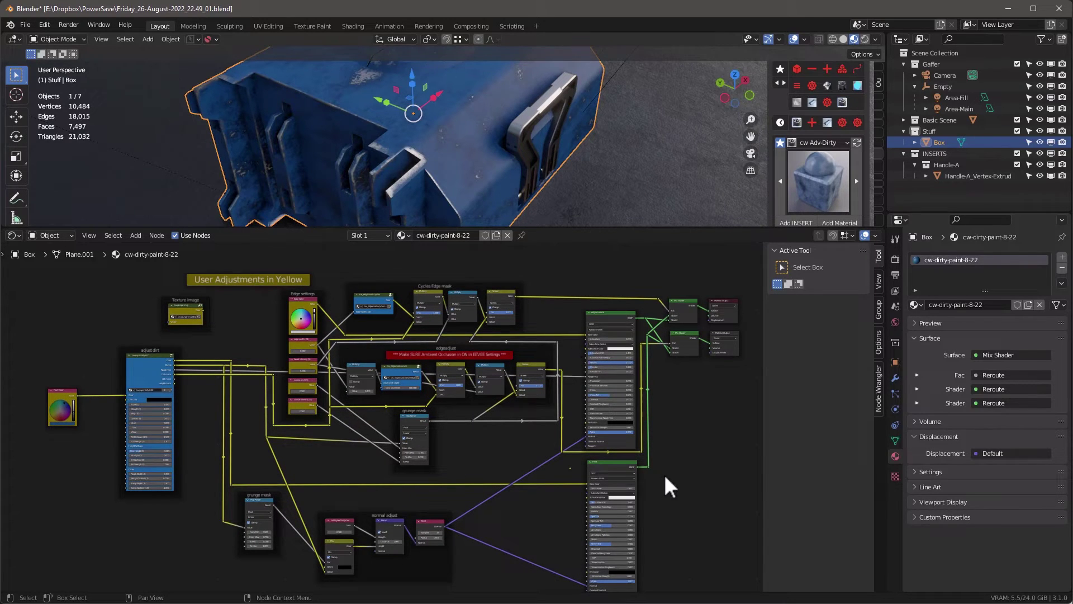
{"action": "scroll", "coordinate": [193, 276], "scroll_direction": "up", "scroll_amount": 2}
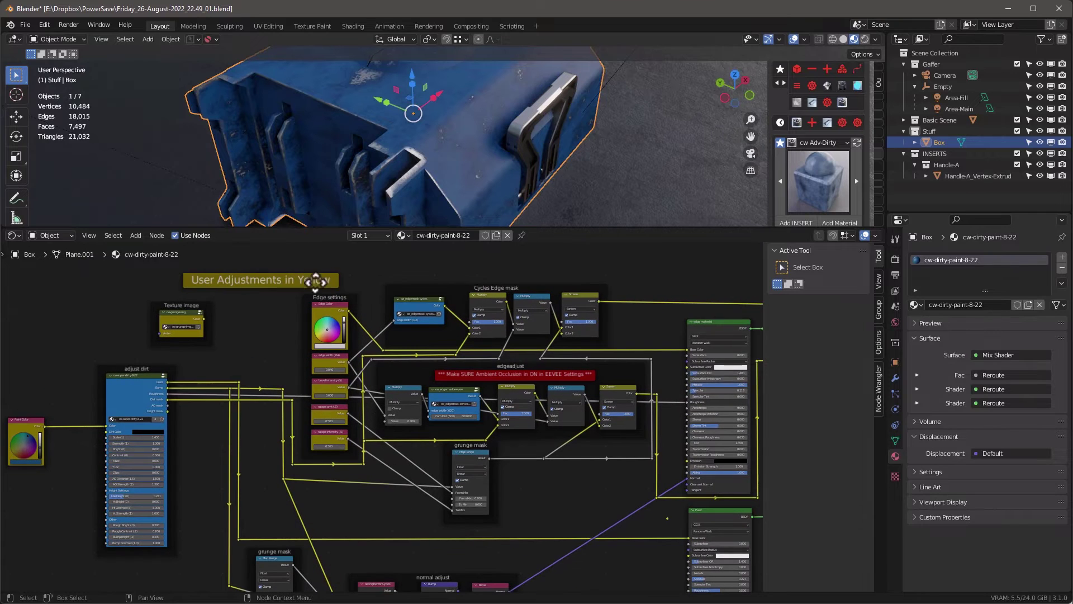
{"action": "scroll", "coordinate": [394, 267], "scroll_direction": "down", "scroll_amount": 1}
{"action": "middle_click_drag", "start_coordinate": [431, 223], "coordinate": [427, 163]}
{"action": "scroll", "coordinate": [425, 152], "scroll_direction": "up", "scroll_amount": 3}
{"action": "left_click_drag", "start_coordinate": [363, 228], "coordinate": [316, 291]}
{"action": "middle_click_drag", "start_coordinate": [373, 235], "coordinate": [337, 250]}
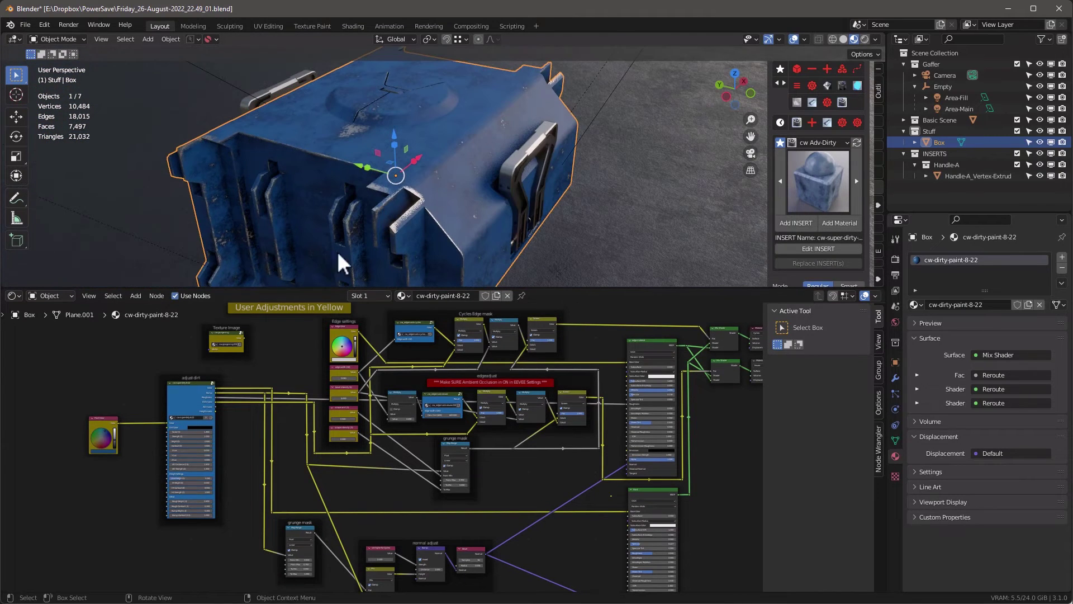
Change the Paint Color node to an orange-brown and inspect the box from the front and above.
{"action": "scroll", "coordinate": [55, 410], "scroll_direction": "up", "scroll_amount": 4}
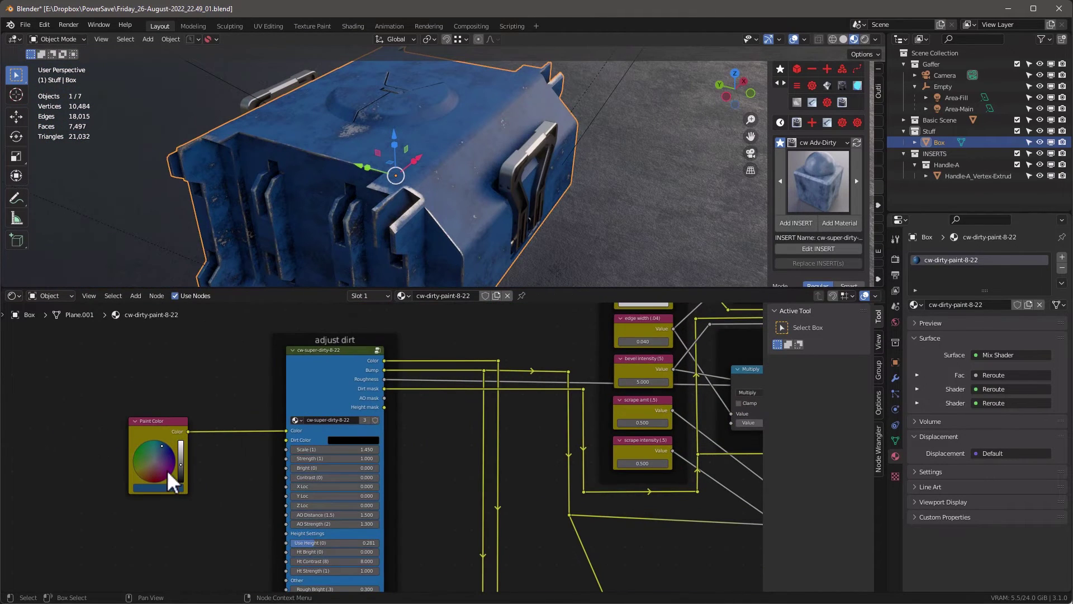
{"action": "left_click", "coordinate": [145, 474]}
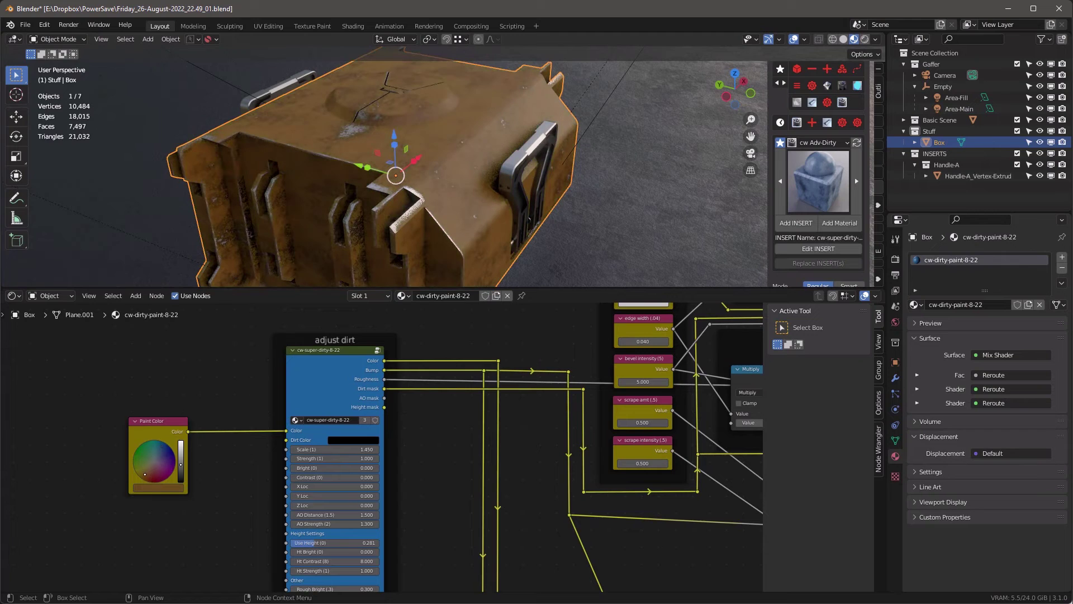
{"action": "mouse_move", "coordinate": [444, 209]}
{"action": "middle_mouse_down"}
{"action": "mouse_move", "coordinate": [394, 186]}
{"action": "mouse_move", "coordinate": [371, 233]}
{"action": "middle_mouse_up"}
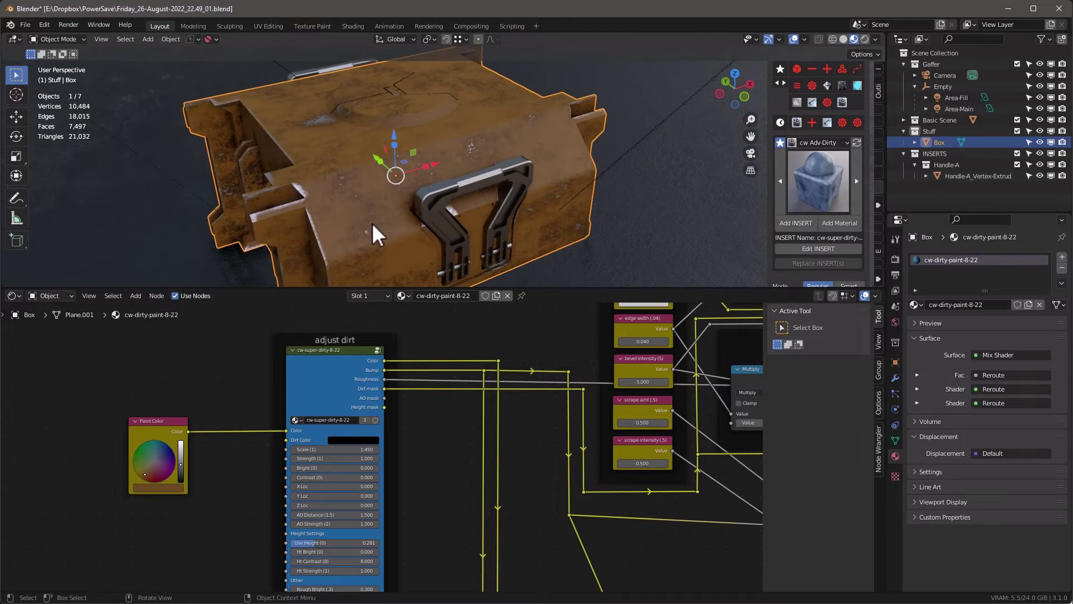
{"action": "scroll", "coordinate": [144, 387], "scroll_direction": "down", "scroll_amount": 2}
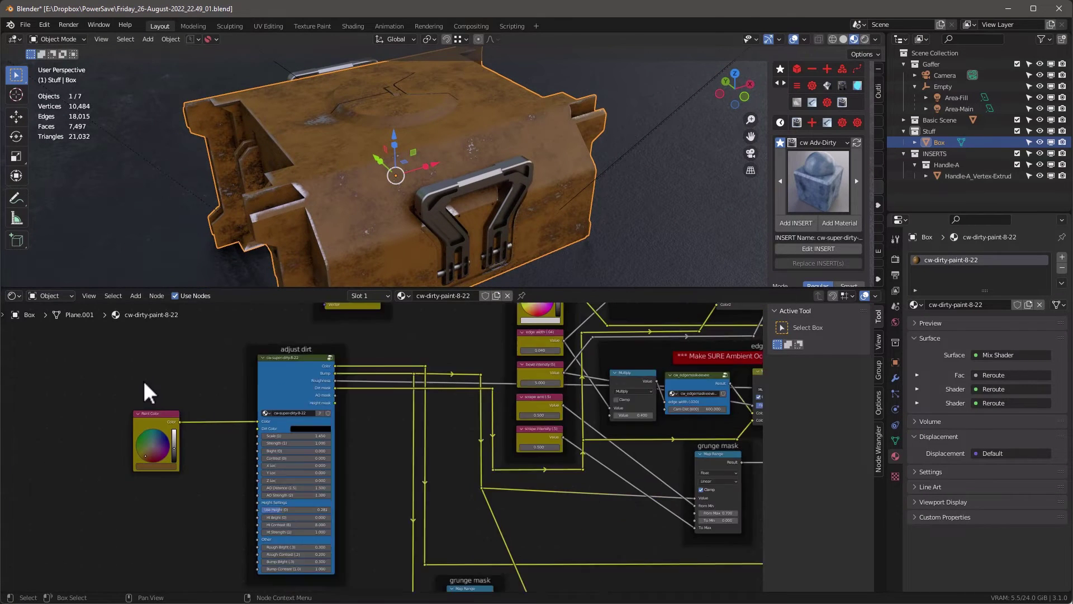
{"action": "middle_click_drag", "start_coordinate": [364, 475], "coordinate": [275, 431]}
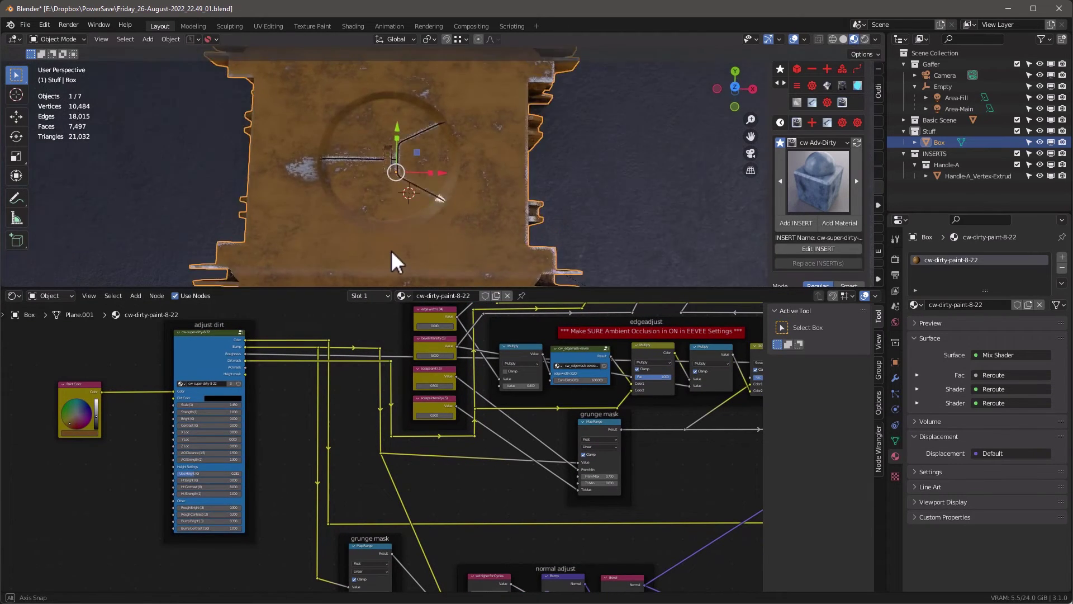
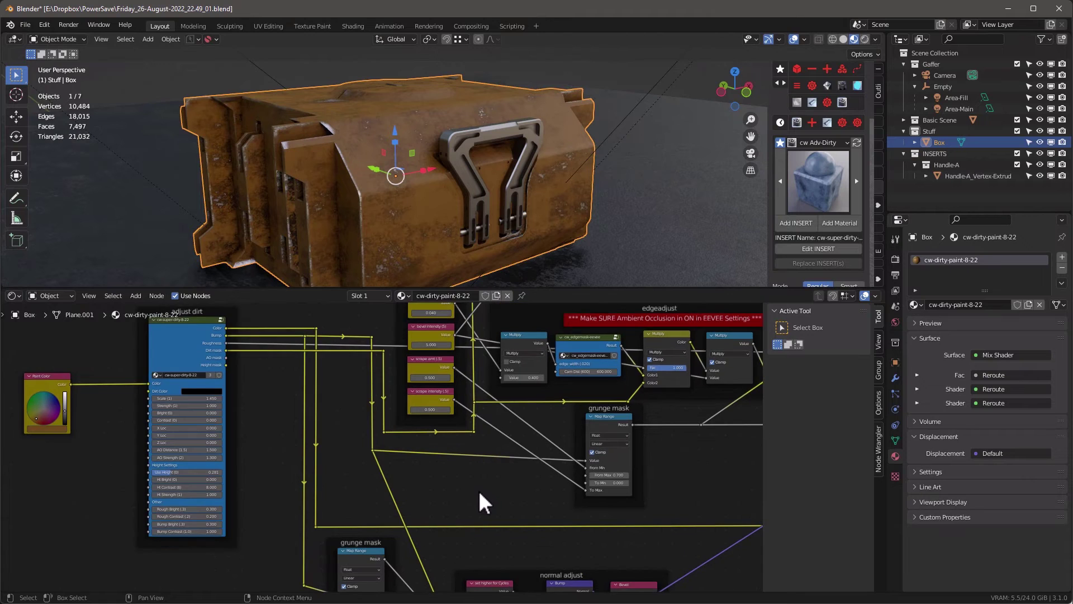
Try a darker Edge Color in the Edge settings, compare it with the original and undo the change.
{"action": "middle_click_drag", "start_coordinate": [479, 498], "coordinate": [443, 314]}
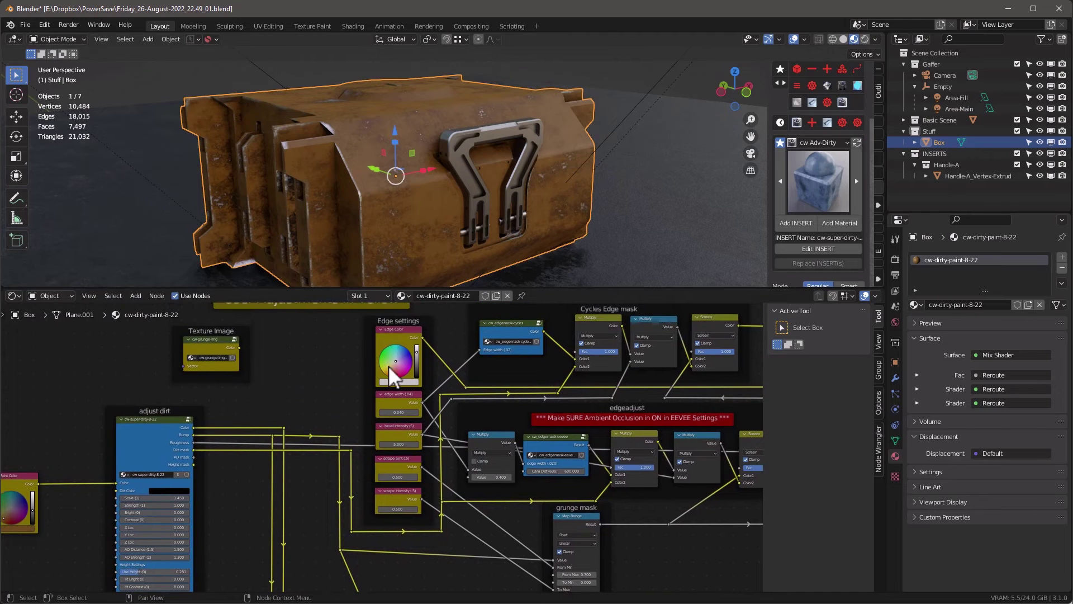
{"action": "scroll", "coordinate": [397, 364], "scroll_direction": "up", "scroll_amount": 3}
{"action": "scroll", "coordinate": [401, 357], "scroll_direction": "up", "scroll_amount": 1}
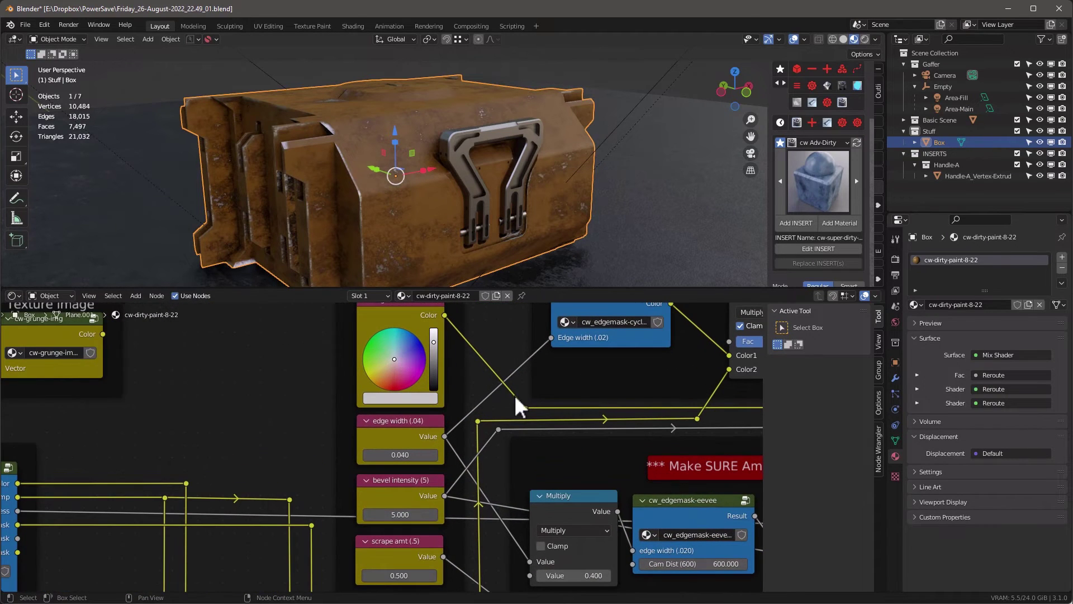
{"action": "middle_click_drag", "start_coordinate": [467, 375], "coordinate": [452, 351]}
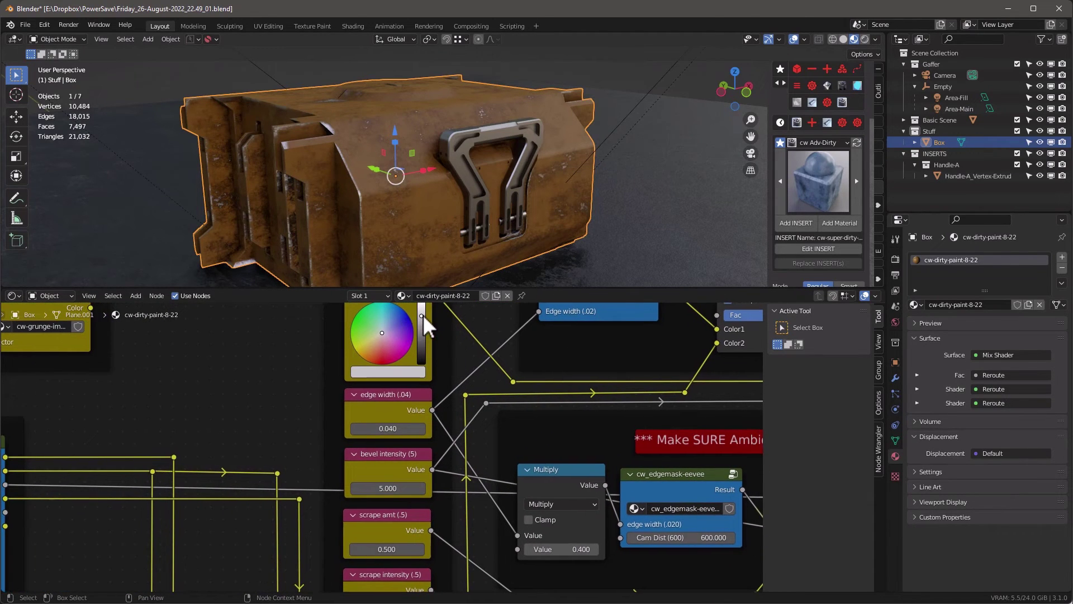
{"action": "left_click_drag", "start_coordinate": [421, 315], "coordinate": [422, 362]}
{"action": "key", "text": "ctrl+z"}
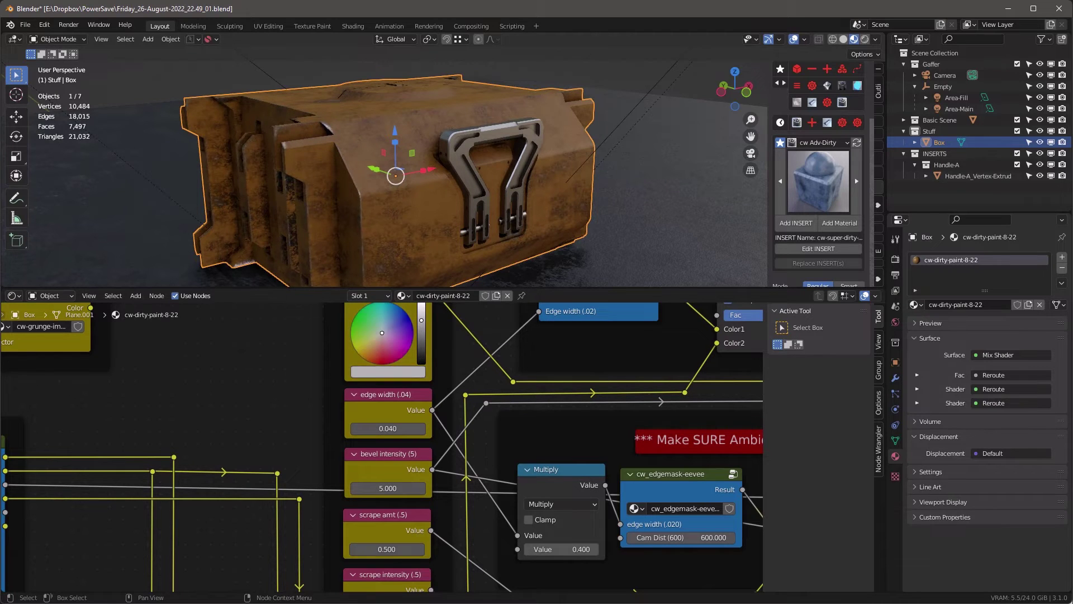
{"action": "key", "text": "ctrl+shift+z"}
{"action": "key", "text": "ctrl+z"}
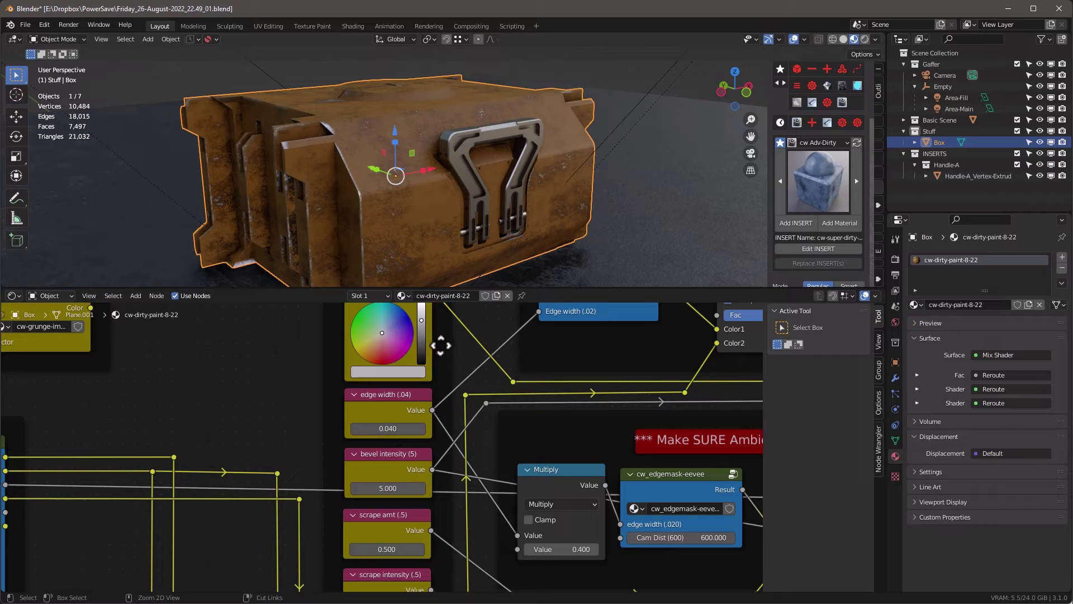
Try an edge width of 0.540 in the Edge settings and inspect the worn edges from both sides of the box.
{"action": "middle_click_drag", "start_coordinate": [370, 170], "coordinate": [371, 169]}
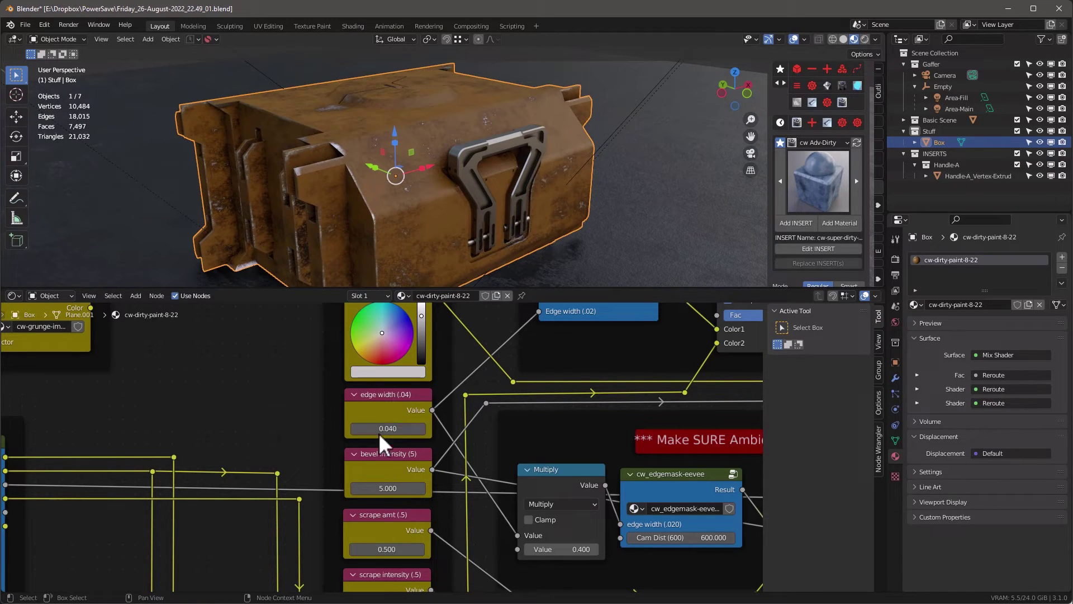
{"action": "left_click_drag", "start_coordinate": [392, 428], "coordinate": [425, 428]}
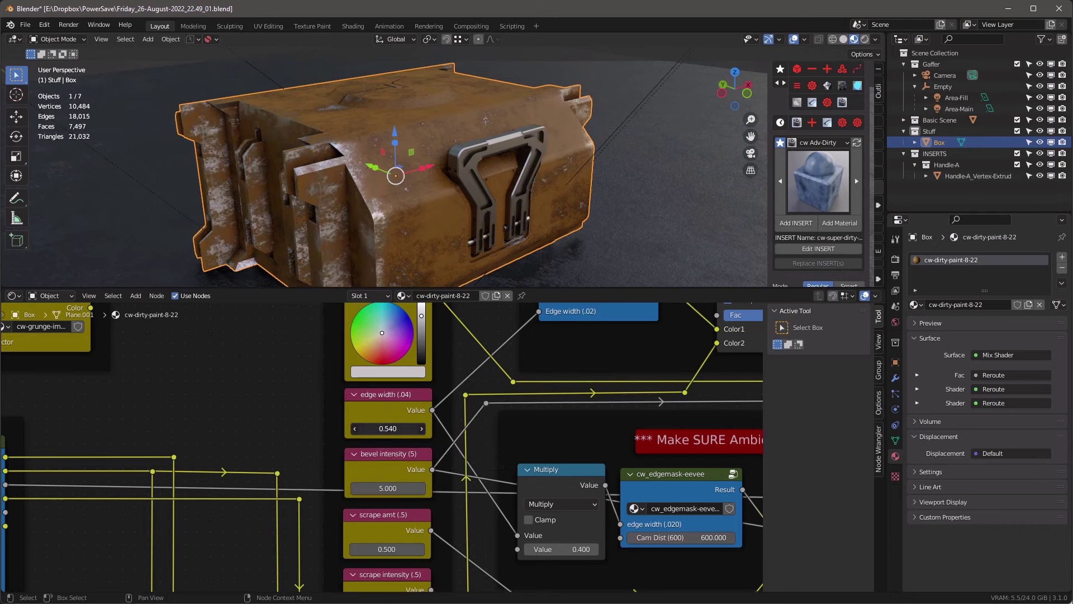
{"action": "middle_click_drag", "start_coordinate": [391, 210], "coordinate": [477, 203]}
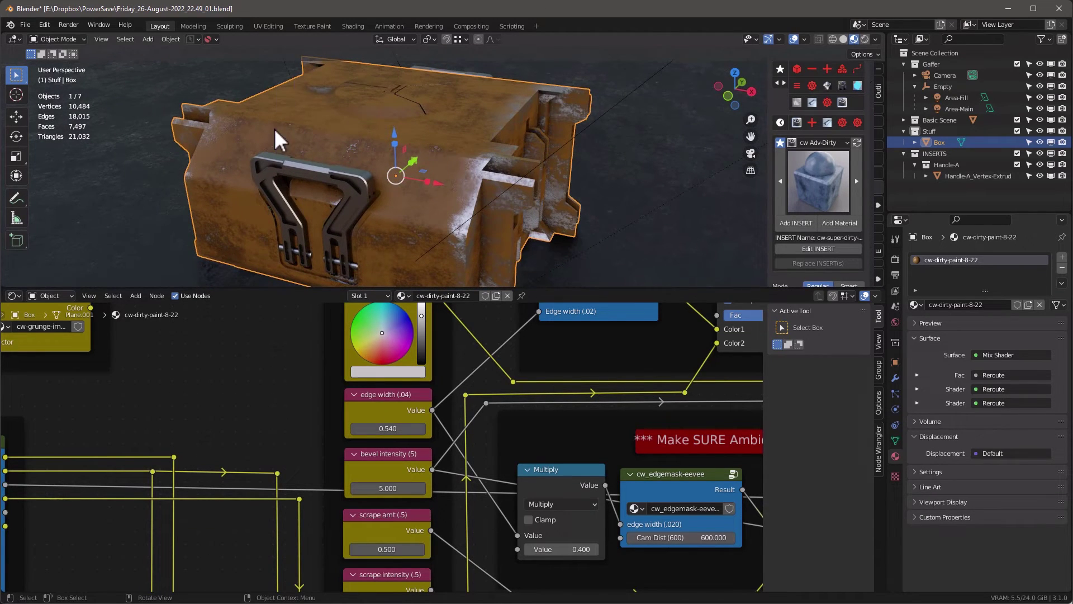
{"action": "middle_click_drag", "start_coordinate": [275, 130], "coordinate": [376, 132]}
Reset the edge width value to 0.04 in the Edge settings.
{"action": "scroll", "coordinate": [389, 414], "scroll_direction": "up", "scroll_amount": 2}
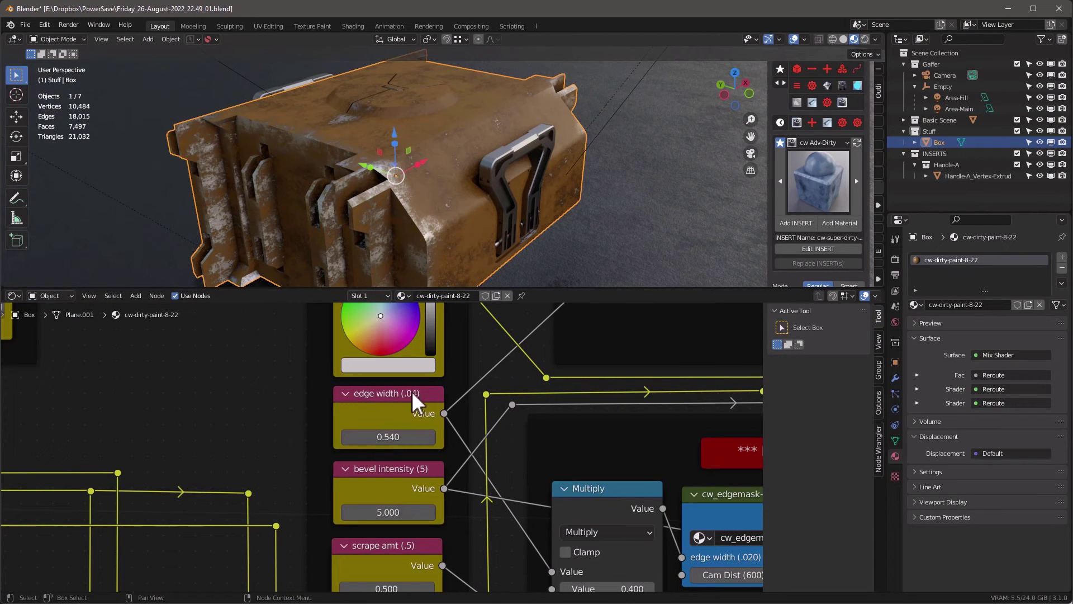
{"action": "left_click", "coordinate": [386, 437]}
{"action": "type", "text": ".04"}
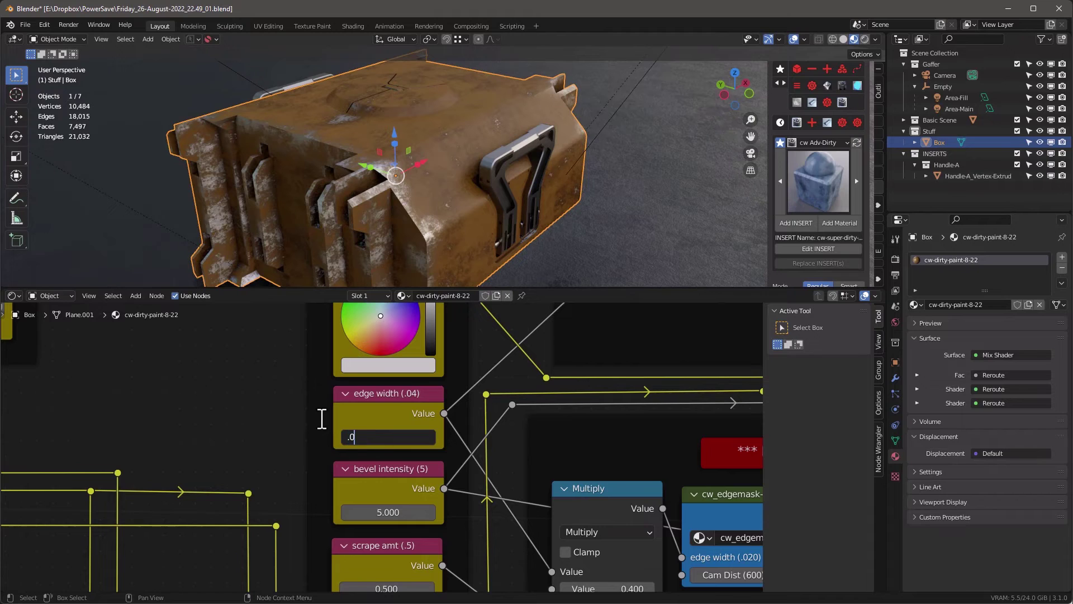
{"action": "key", "text": "Return"}
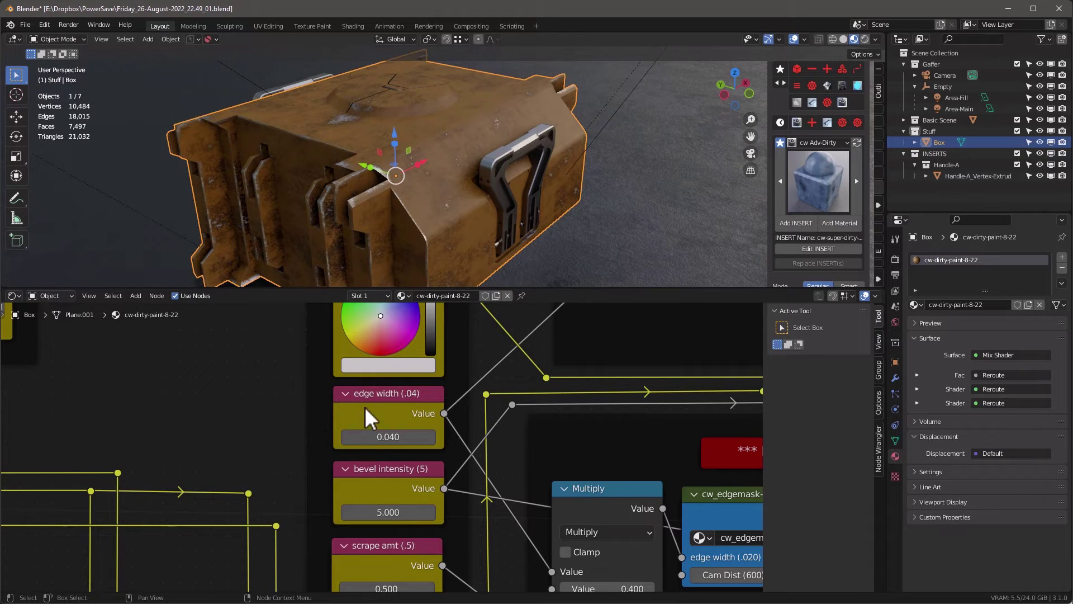
Set the edge width to 0.06 for slightly wider worn edges.
{"action": "left_click", "coordinate": [386, 437]}
{"action": "type", "text": ".0"}
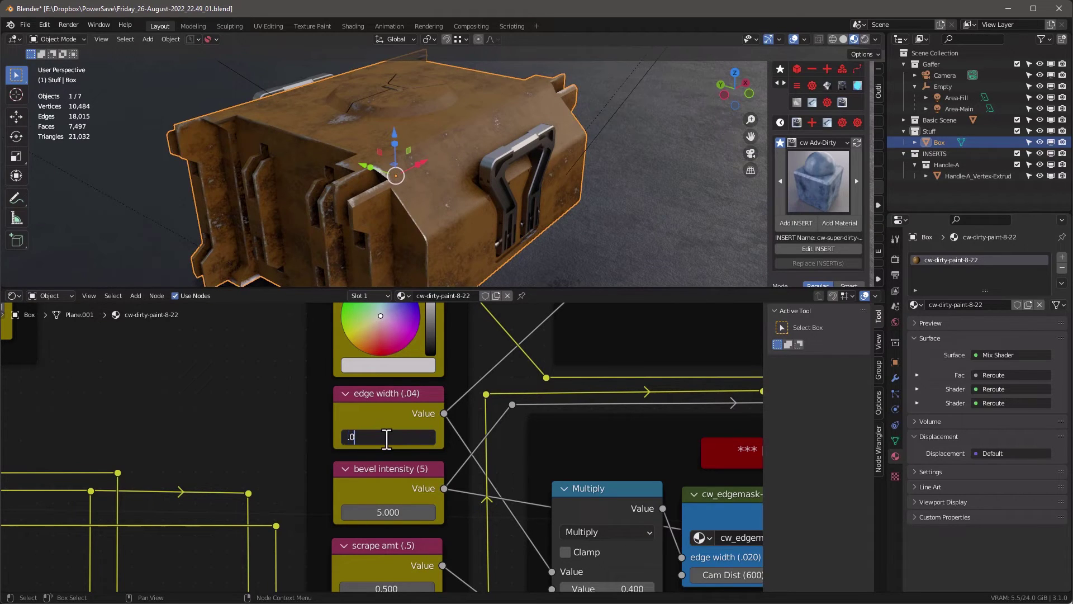
{"action": "type", "text": "6"}
{"action": "key", "text": "Return"}
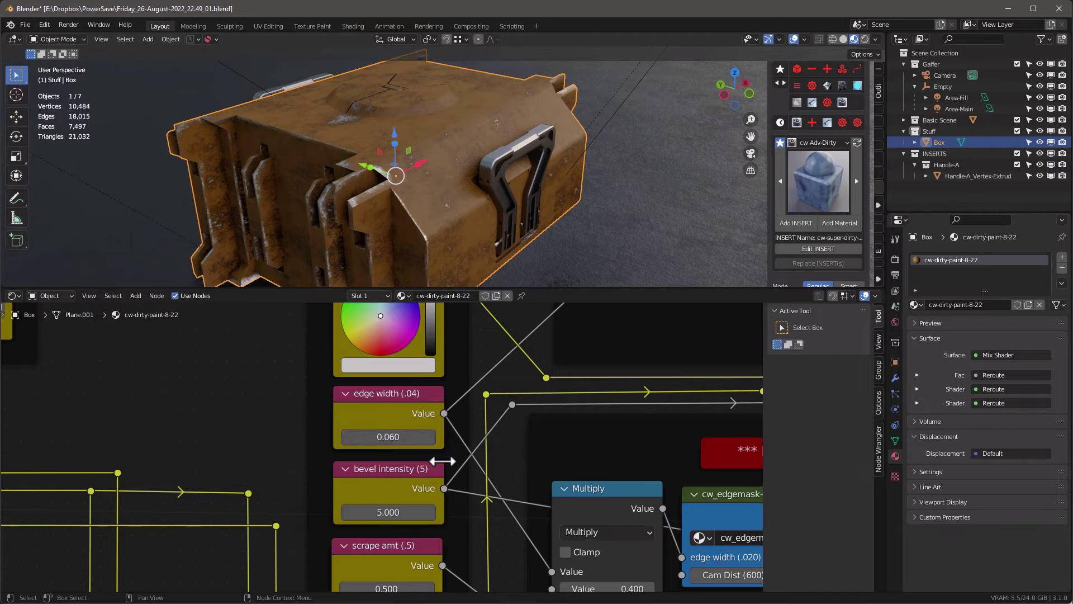
Try a lower bevel intensity in the Edge settings to compare the edge wear, and restore it to 5.
{"action": "scroll", "coordinate": [405, 486], "scroll_direction": "down", "scroll_amount": 3}
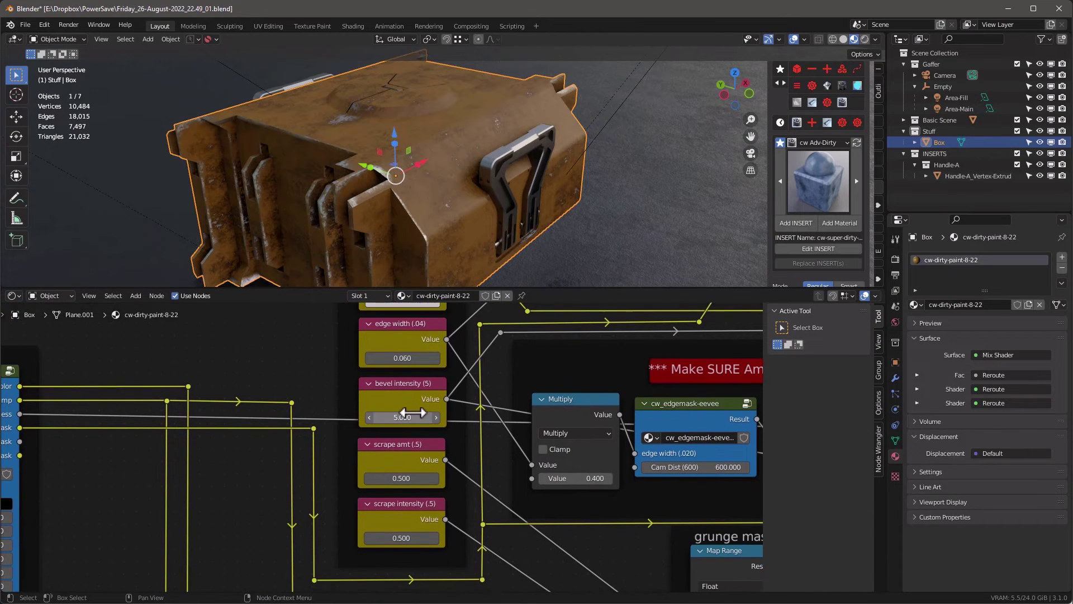
{"action": "scroll", "coordinate": [410, 410], "scroll_direction": "up", "scroll_amount": 1}
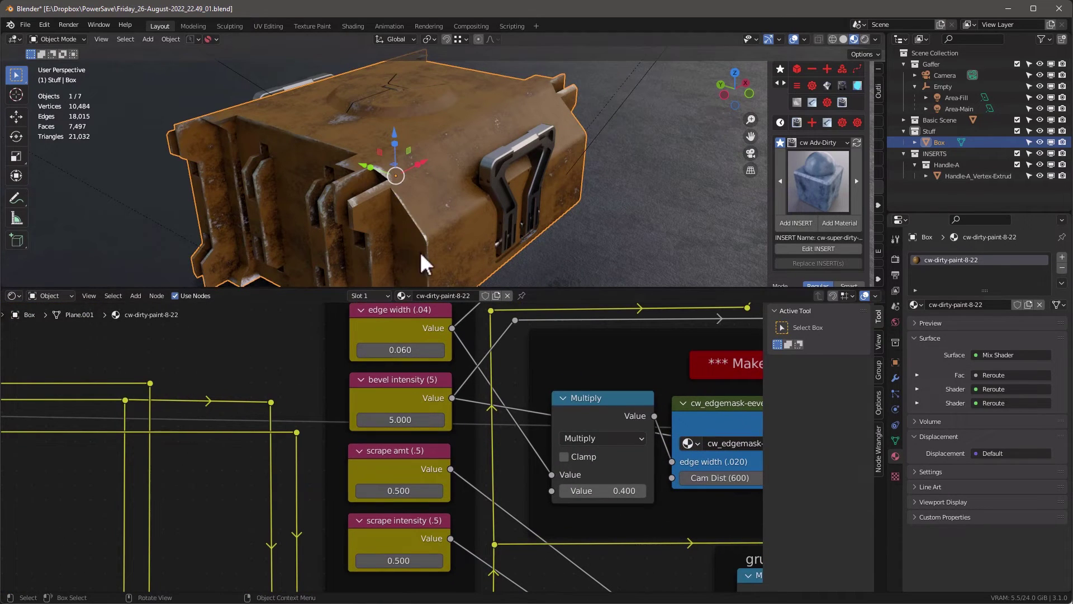
{"action": "left_click", "coordinate": [373, 418]}
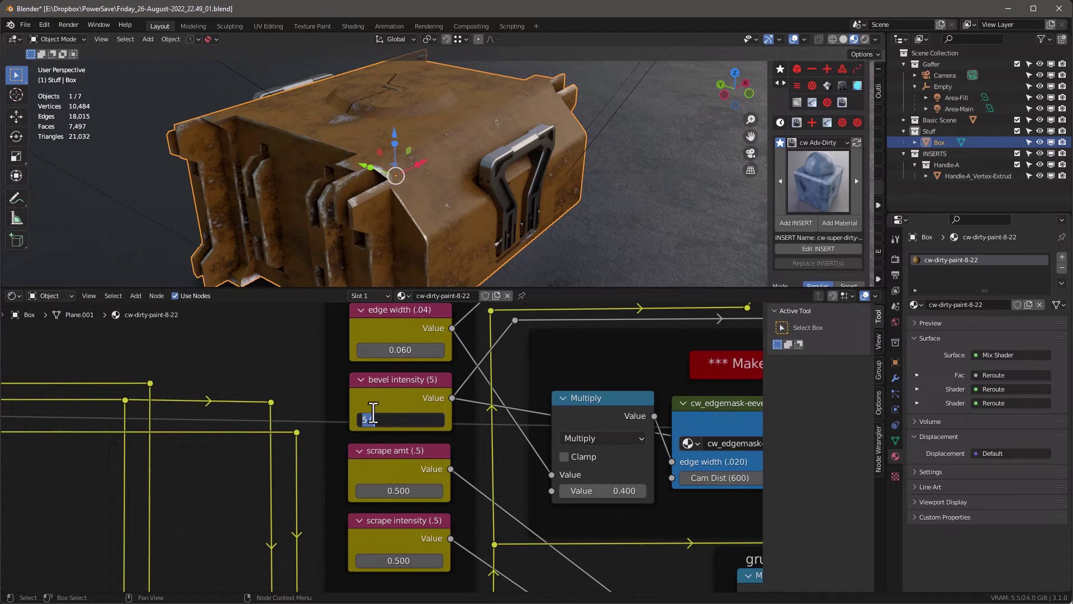
{"action": "key", "text": "Return"}
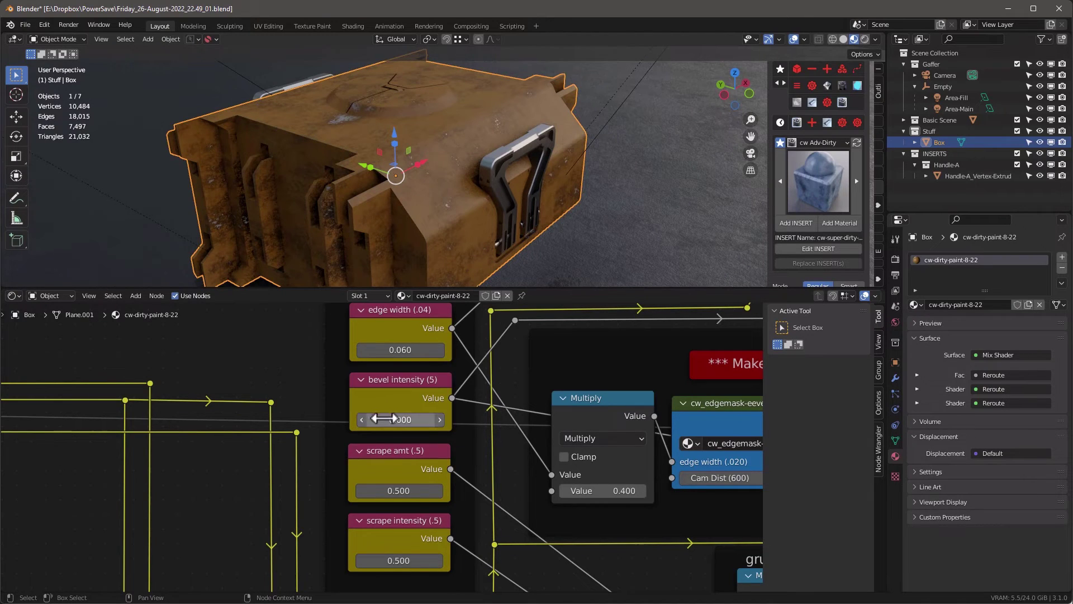
{"action": "left_click", "coordinate": [372, 418]}
{"action": "key", "text": "Return"}
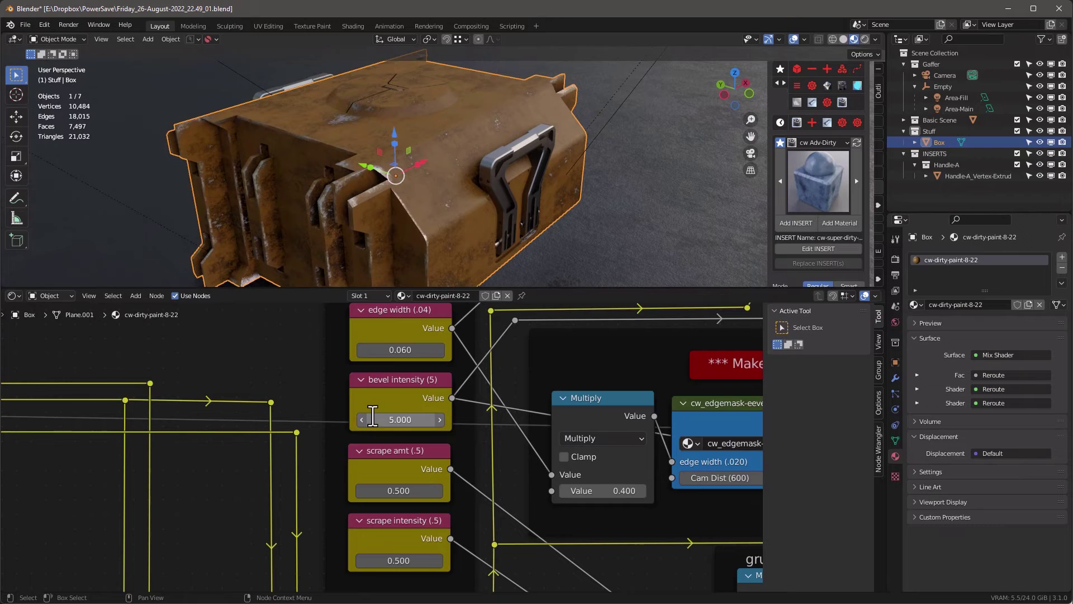
Try scrape amt values of 0 and 0.4 in the Edge settings to vary the scraped paint on the box.
{"action": "left_click", "coordinate": [407, 488]}
{"action": "type", "text": "4.2"}
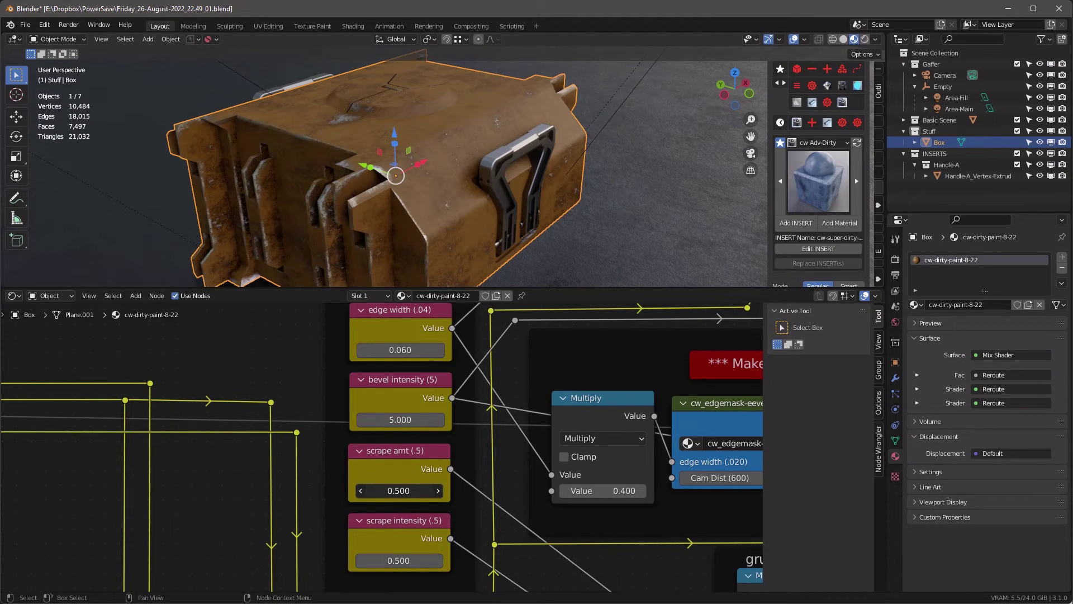
{"action": "key", "text": "Return"}
{"action": "left_click", "coordinate": [399, 490]}
{"action": "type", "text": "0.2"}
{"action": "key", "text": "Return"}
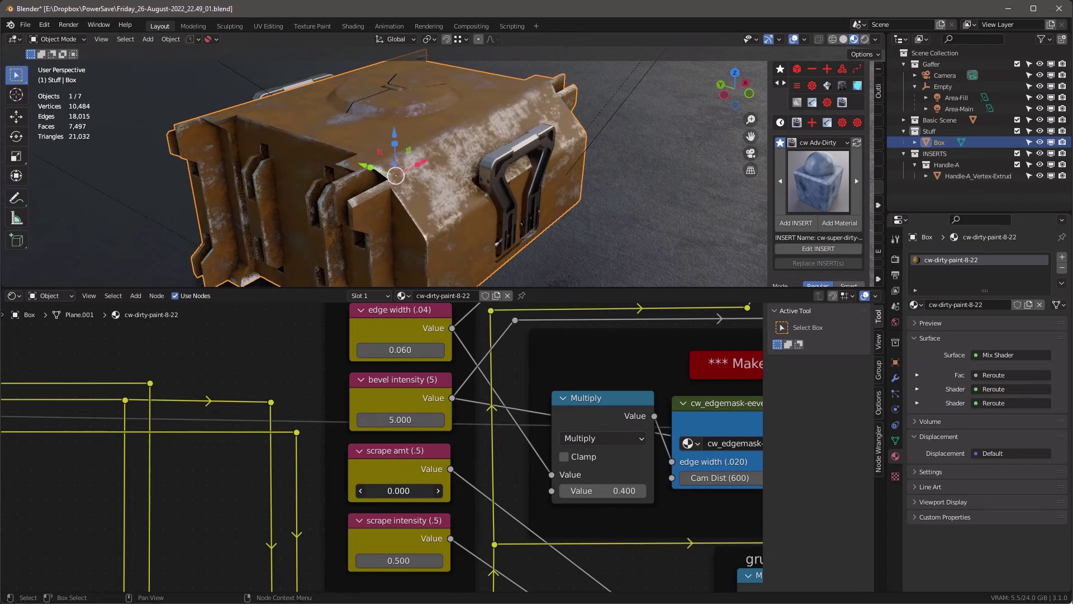
{"action": "left_click_drag", "start_coordinate": [398, 490], "coordinate": [413, 491]}
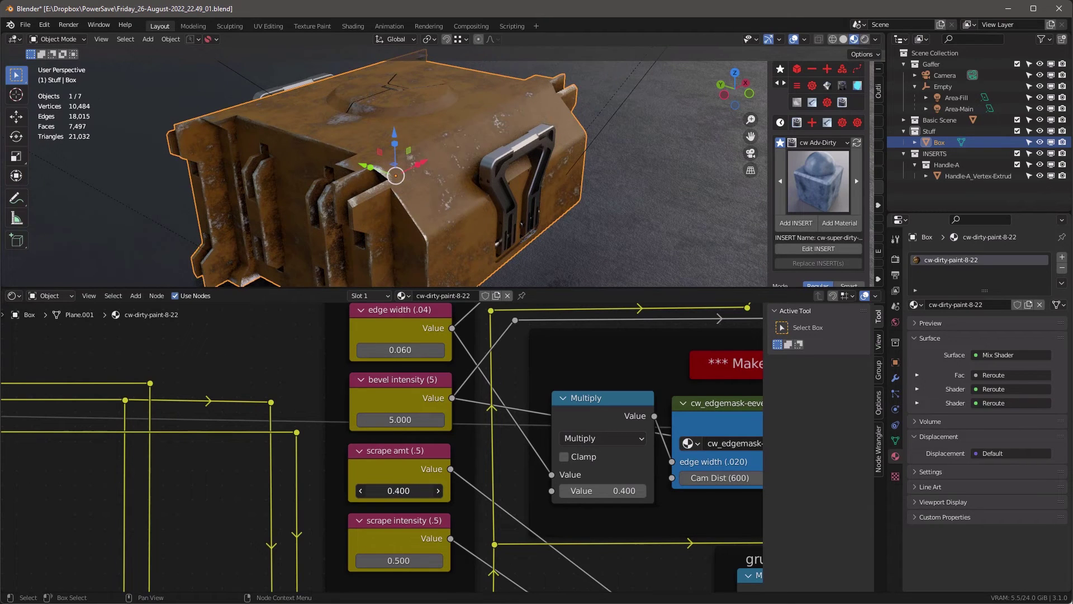
Restore the scrape amt to 0.5, and try a higher scrape intensity before returning it to 0.5.
{"action": "left_click", "coordinate": [399, 490]}
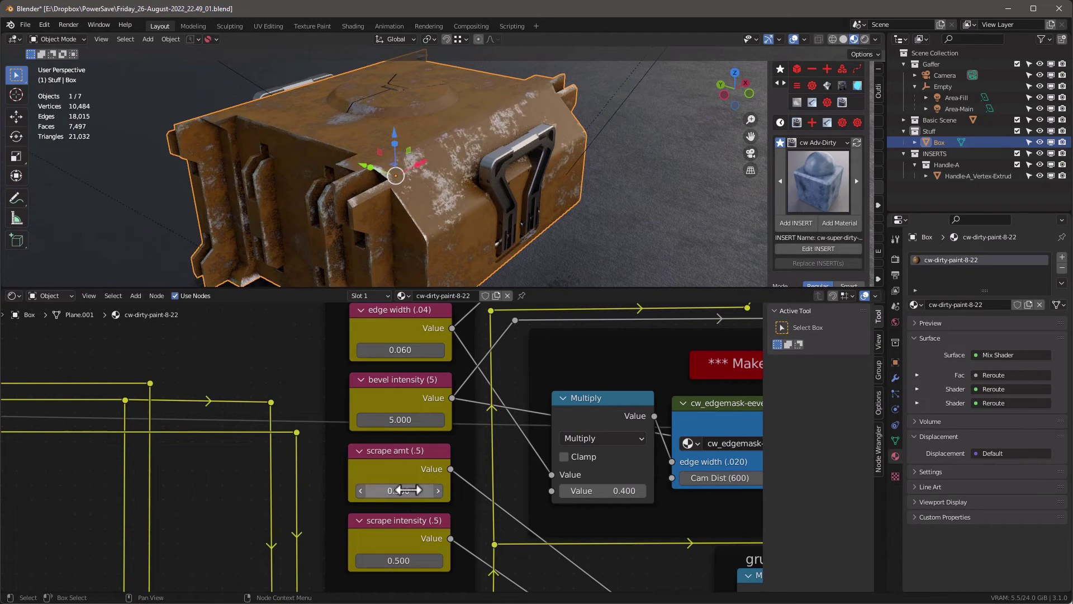
{"action": "type", "text": "0.1"}
{"action": "key", "text": "BackSpace"}
{"action": "type", "text": ".5"}
{"action": "key", "text": "Return"}
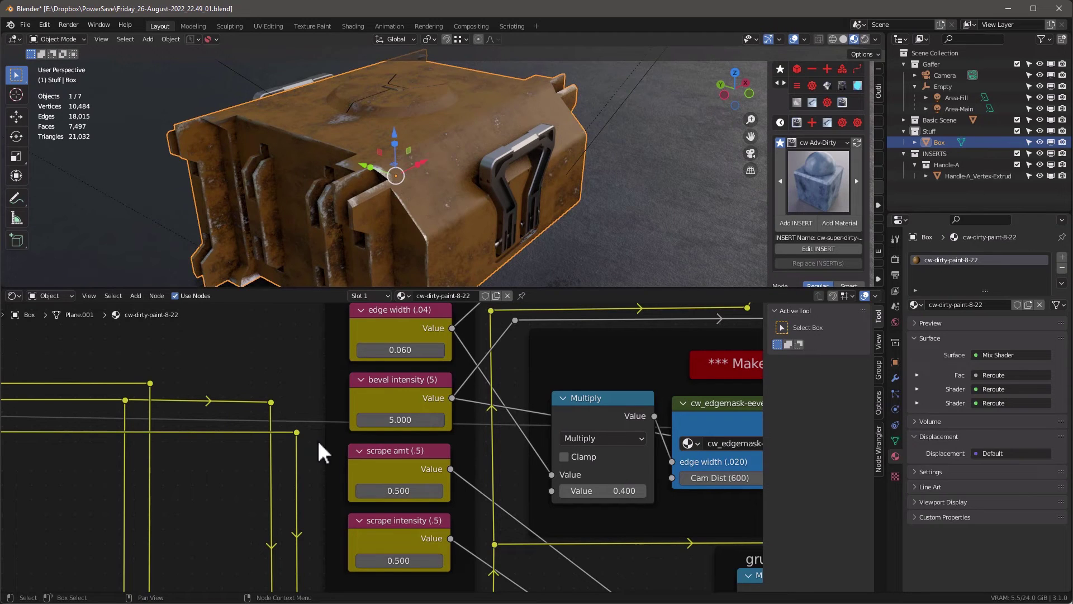
{"action": "mouse_move", "coordinate": [397, 570]}
{"action": "left_mouse_down"}
{"action": "mouse_move", "coordinate": [439, 570]}
{"action": "mouse_move", "coordinate": [388, 560]}
{"action": "mouse_move", "coordinate": [409, 560]}
{"action": "left_mouse_up"}
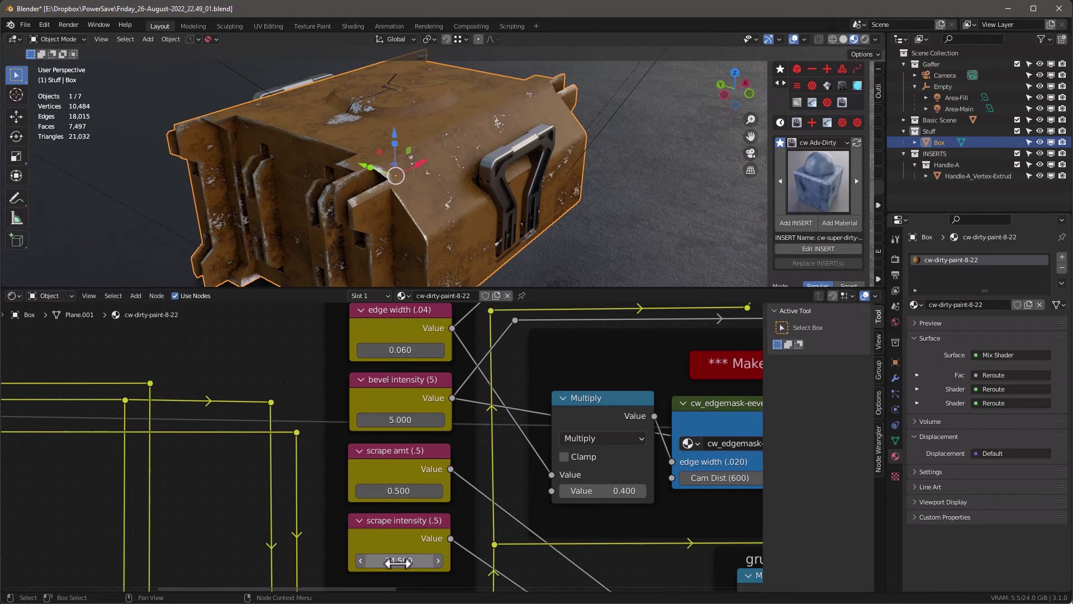
{"action": "left_click", "coordinate": [378, 556]}
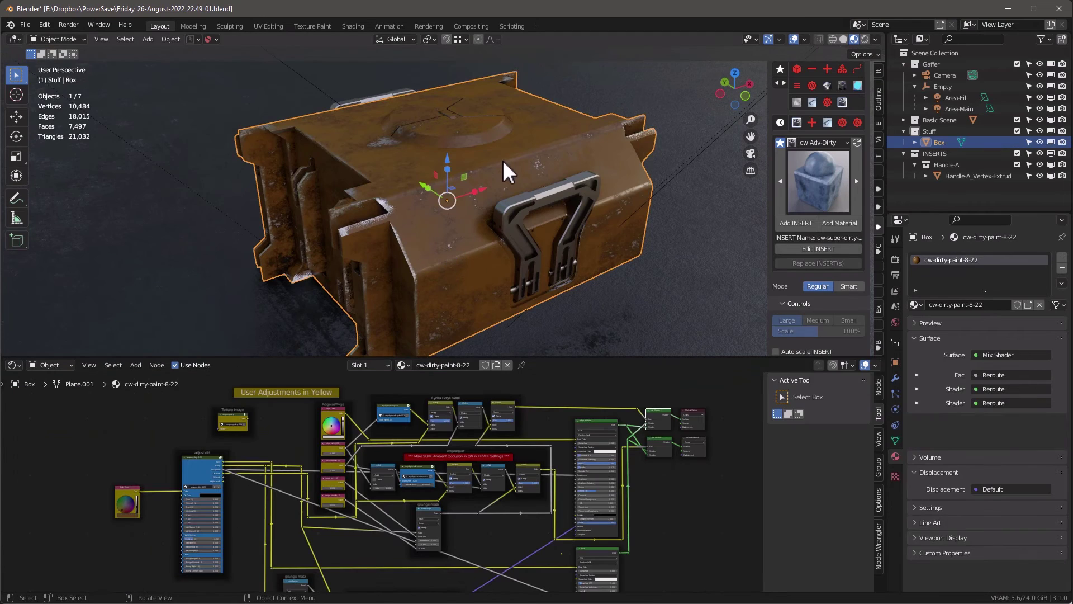
Set Rough Bright to 0.180 in the adjust dirt node group.
{"action": "scroll", "coordinate": [211, 520], "scroll_direction": "up", "scroll_amount": 3}
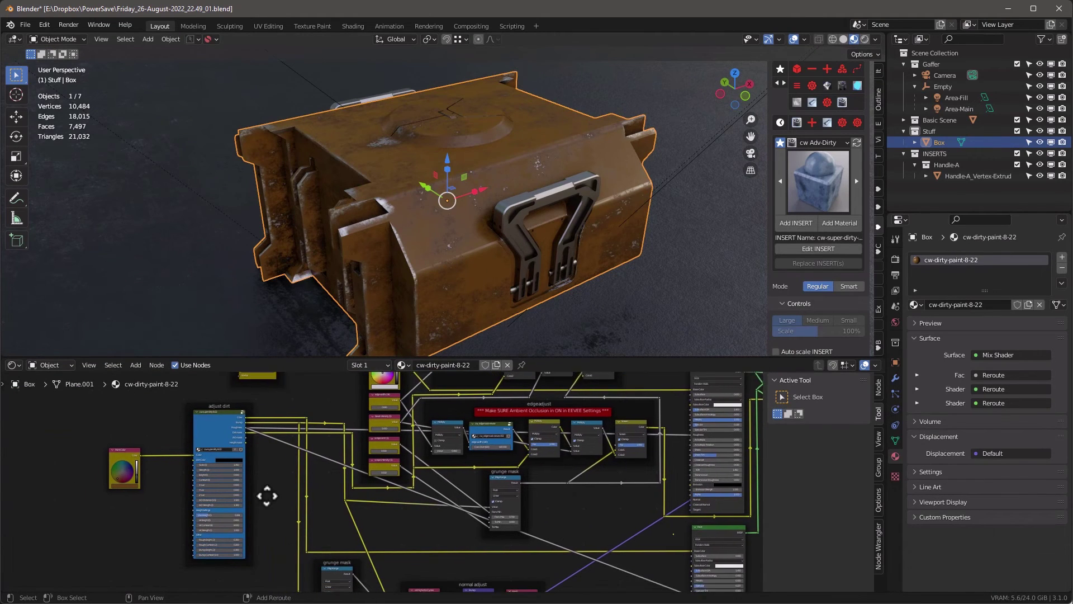
{"action": "middle_click_drag", "start_coordinate": [446, 248], "coordinate": [287, 479]}
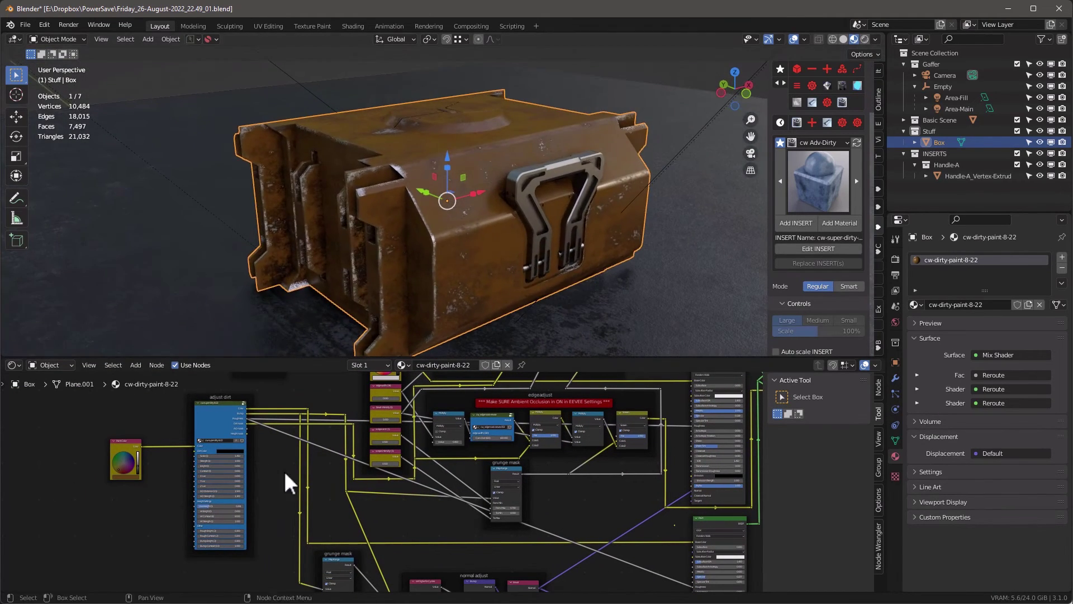
{"action": "scroll", "coordinate": [190, 548], "scroll_direction": "up", "scroll_amount": 2}
{"action": "scroll", "coordinate": [204, 556], "scroll_direction": "up", "scroll_amount": 4}
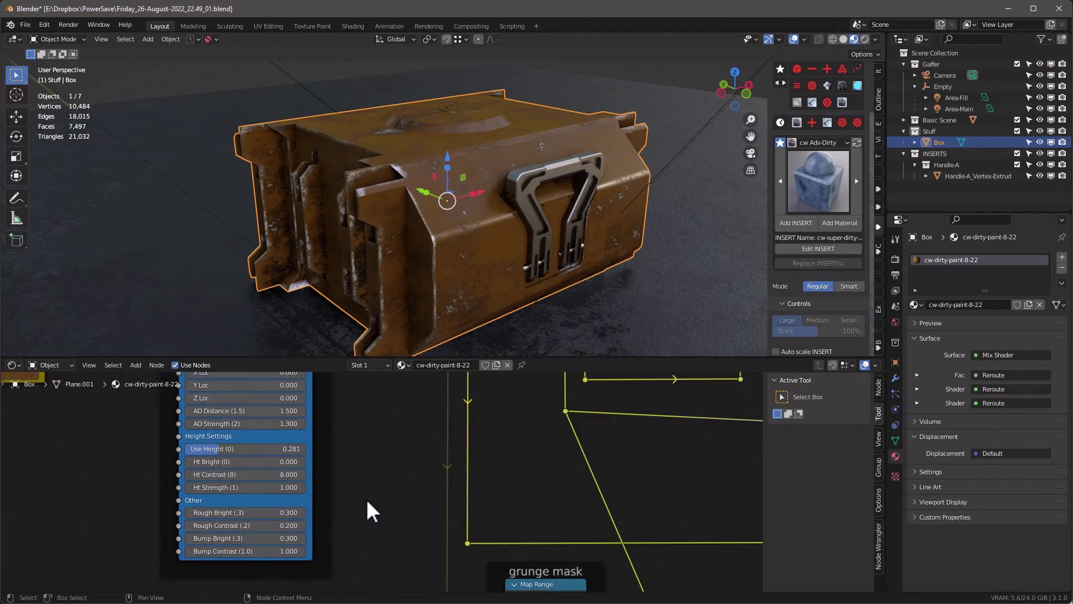
{"action": "scroll", "coordinate": [264, 497], "scroll_direction": "up", "scroll_amount": 2}
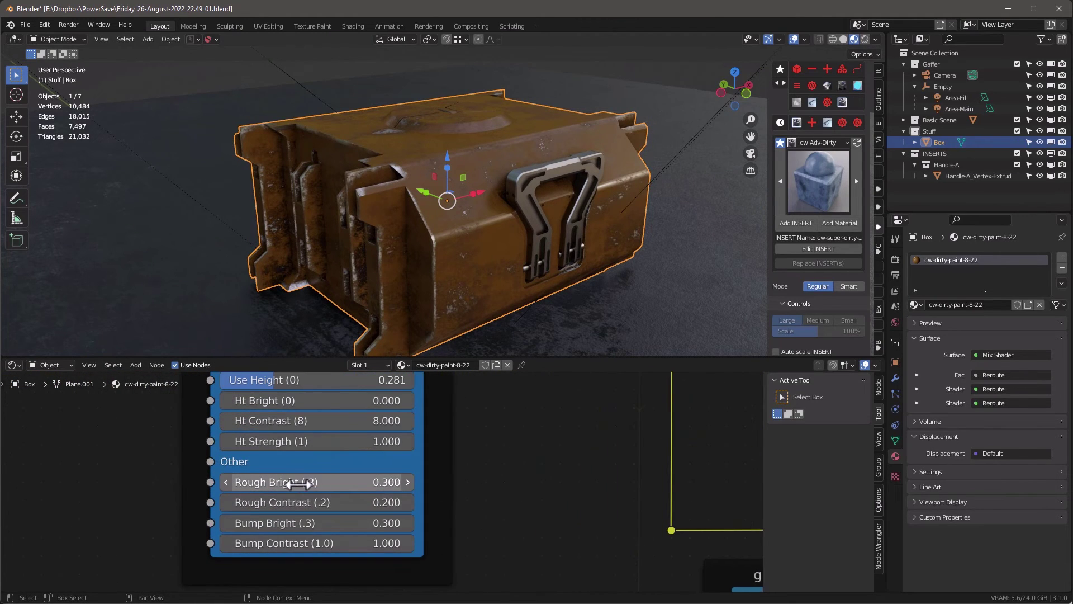
{"action": "left_click_drag", "start_coordinate": [337, 482], "coordinate": [326, 482]}
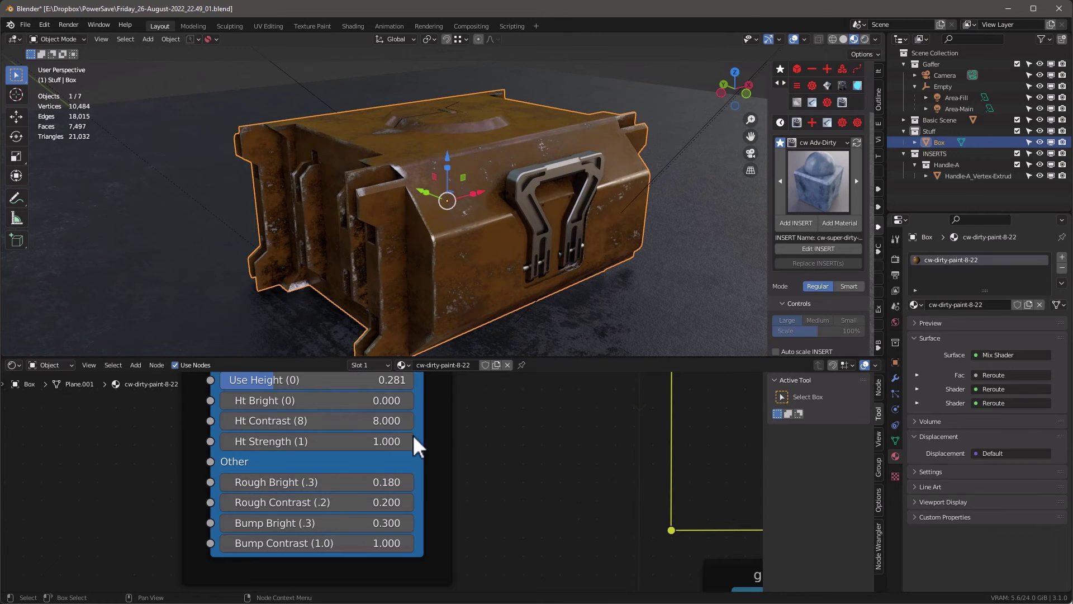
Set Rough Contrast to 0.400 in the adjust dirt node group and check the box briefly in rendered shading.
{"action": "middle_click_drag", "start_coordinate": [442, 254], "coordinate": [443, 280]}
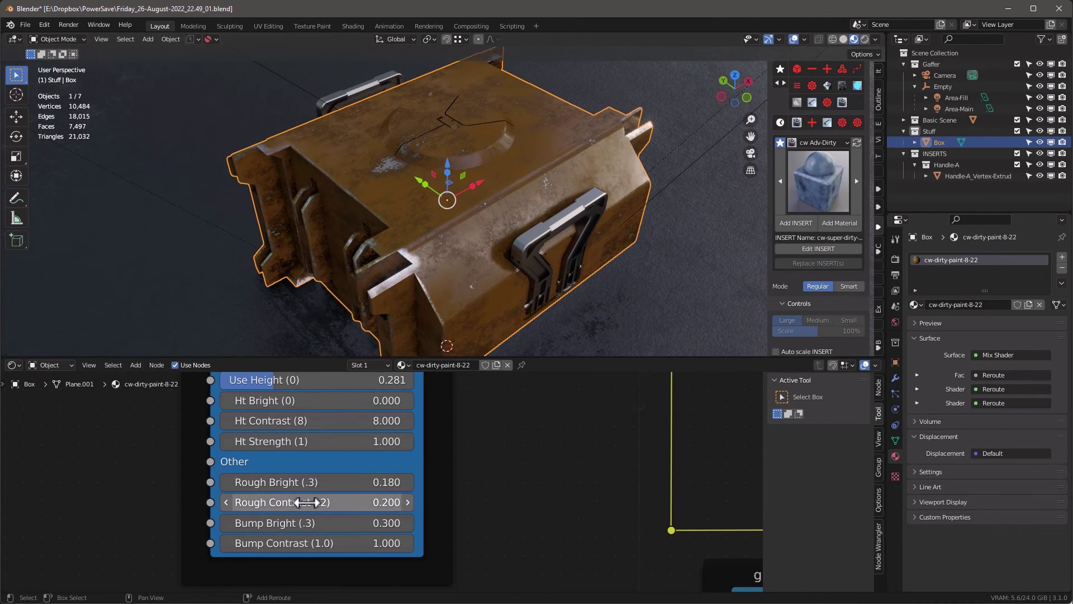
{"action": "mouse_move", "coordinate": [325, 502]}
{"action": "left_mouse_down"}
{"action": "mouse_move", "coordinate": [358, 502]}
{"action": "mouse_move", "coordinate": [344, 502]}
{"action": "left_mouse_up"}
{"action": "middle_click_drag", "start_coordinate": [479, 193], "coordinate": [436, 181]}
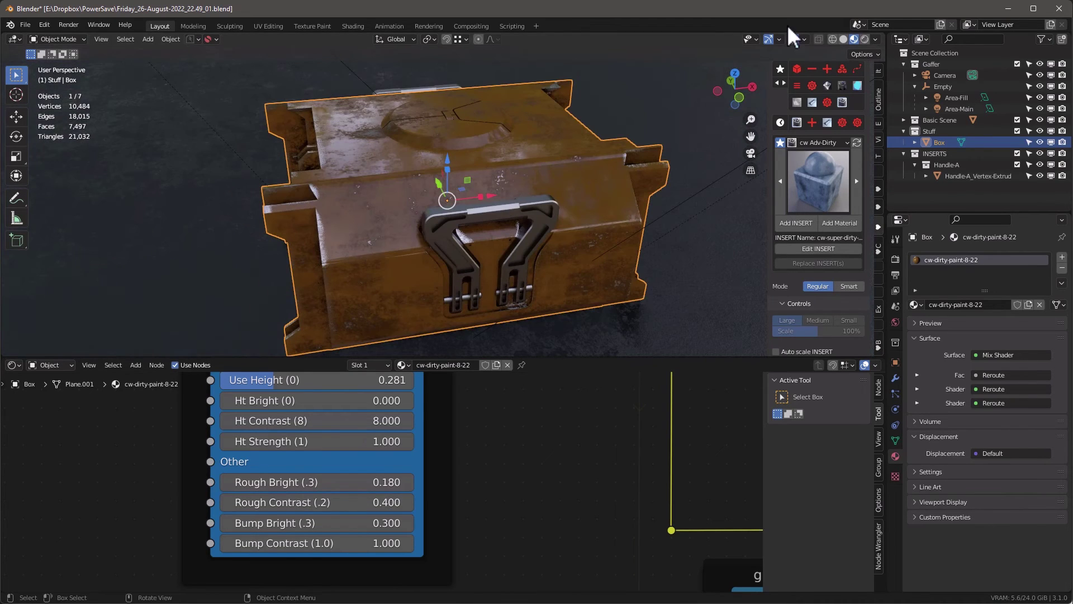
{"action": "left_click", "coordinate": [864, 37]}
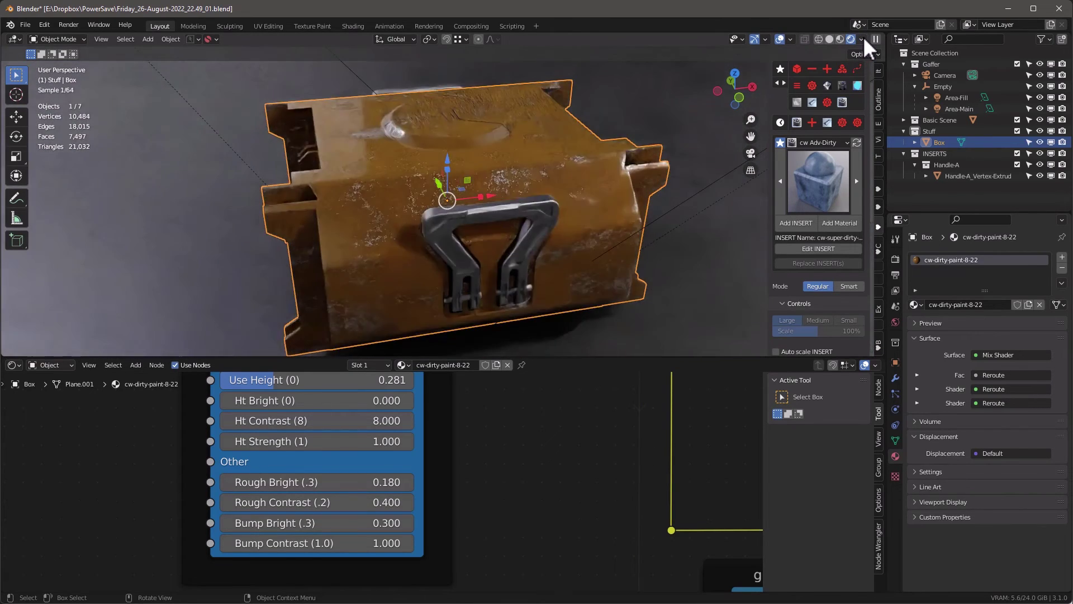
{"action": "left_click", "coordinate": [840, 39]}
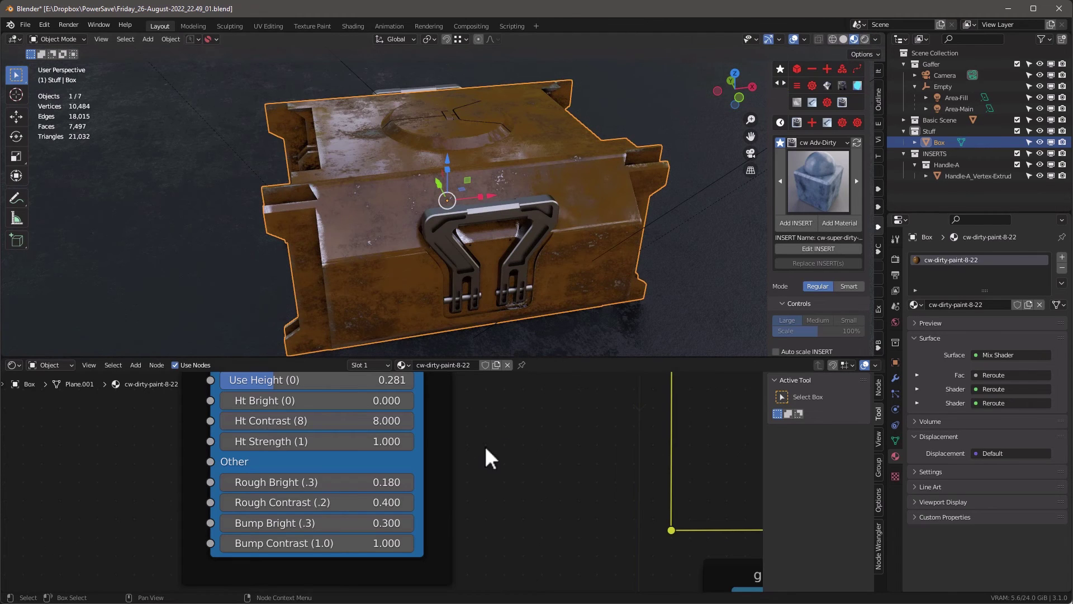
Preview the cw-super-dirty-8-22 node group's output through a Viewer node.
{"action": "scroll", "coordinate": [452, 498], "scroll_direction": "down", "scroll_amount": 5}
{"action": "scroll", "coordinate": [449, 520], "scroll_direction": "up", "scroll_amount": 2}
{"action": "scroll", "coordinate": [431, 532], "scroll_direction": "up", "scroll_amount": 3, "text": "shift"}
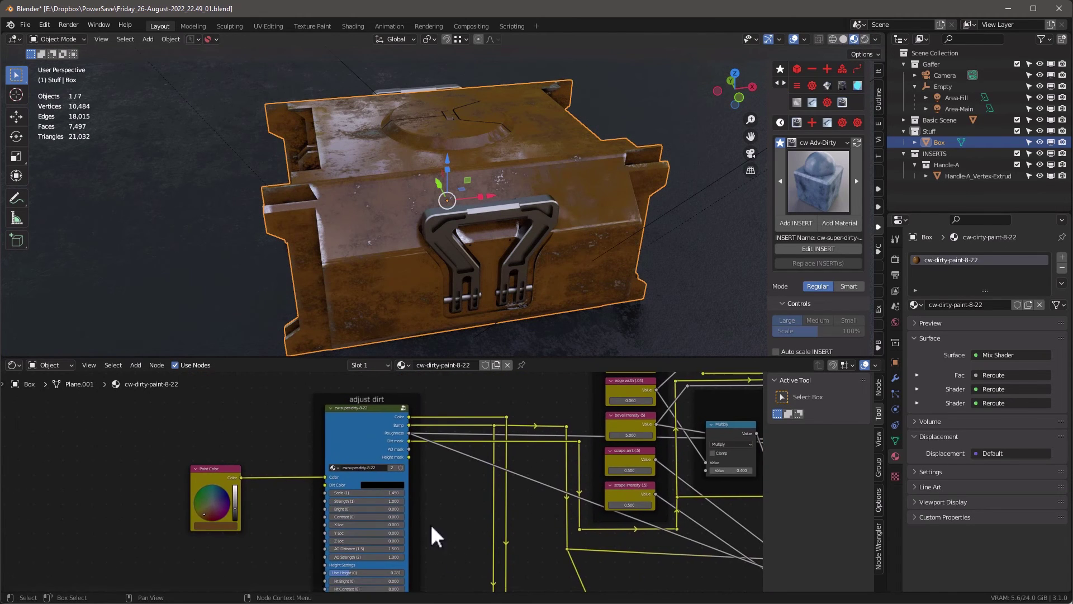
{"action": "scroll", "coordinate": [451, 520], "scroll_direction": "down", "scroll_amount": 1}
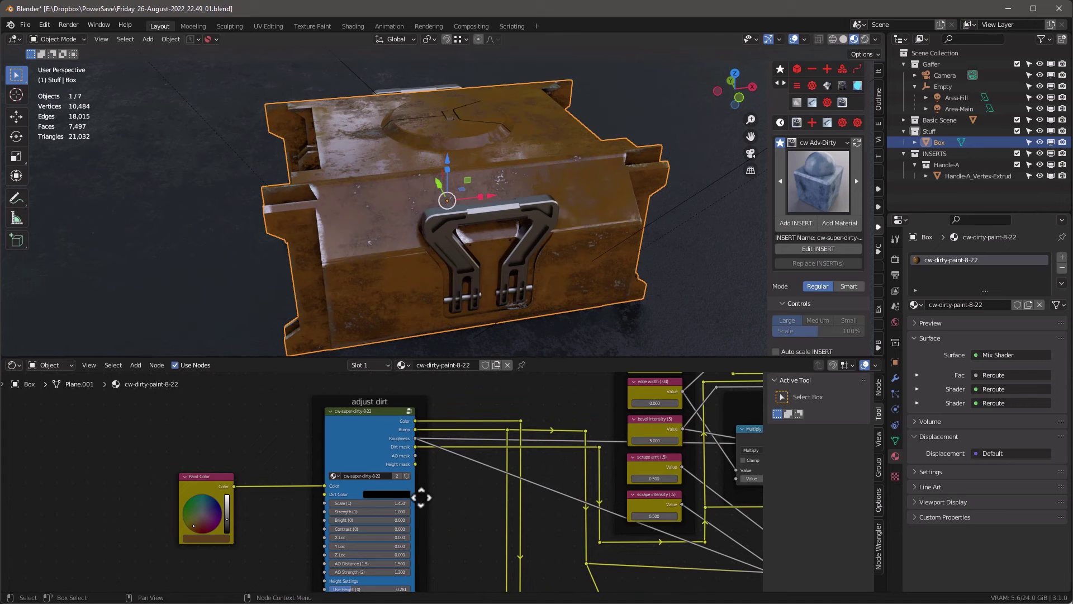
{"action": "left_click", "coordinate": [366, 408], "text": "ctrl+shift"}
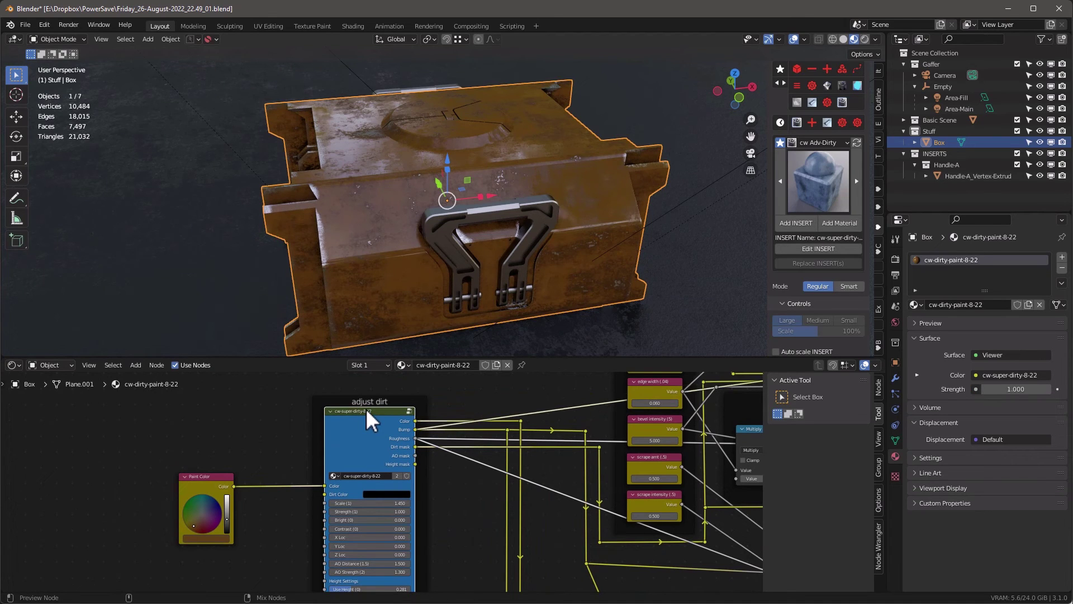
Switch the Cycles Material Output to the Eevee target to show the dirt node preview on the box, and inspect it.
{"action": "scroll", "coordinate": [197, 446], "scroll_direction": "down", "scroll_amount": 5}
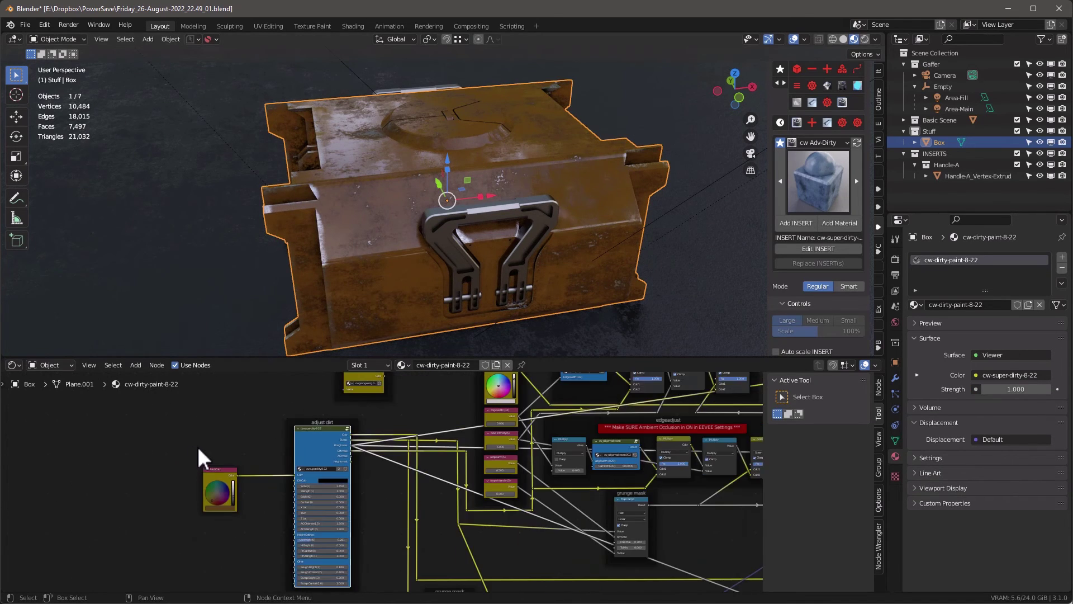
{"action": "scroll", "coordinate": [549, 405], "scroll_direction": "up", "scroll_amount": 8}
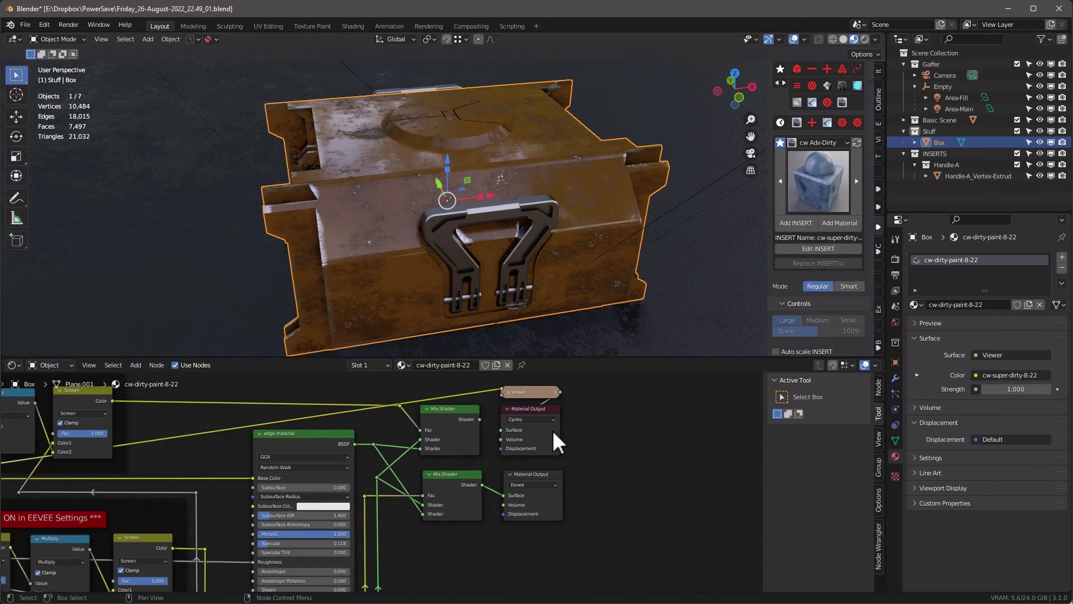
{"action": "middle_click_drag", "start_coordinate": [610, 434], "coordinate": [578, 438]}
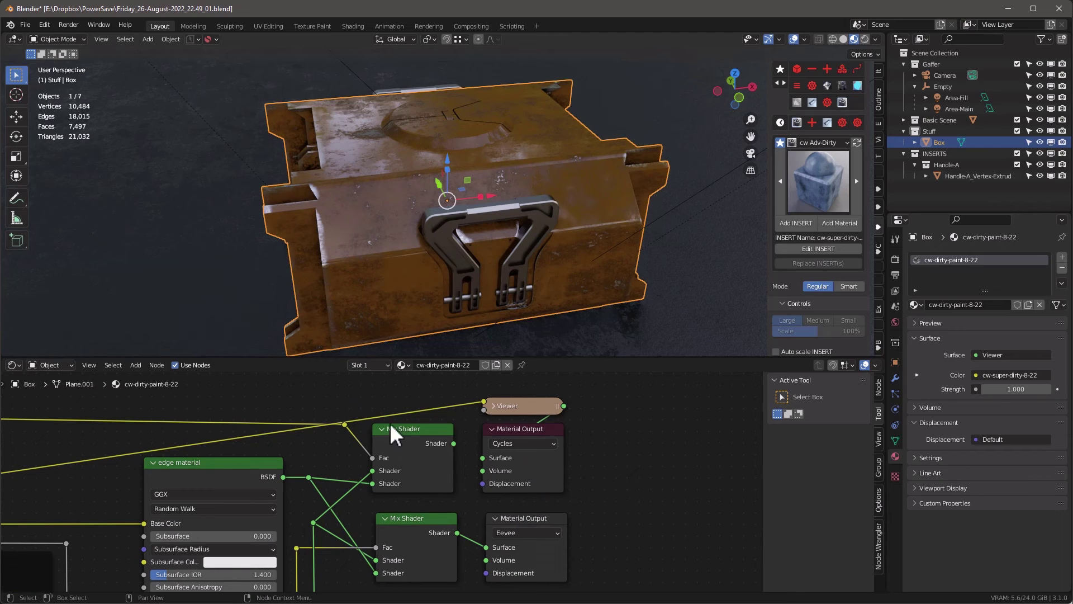
{"action": "left_click", "coordinate": [524, 442]}
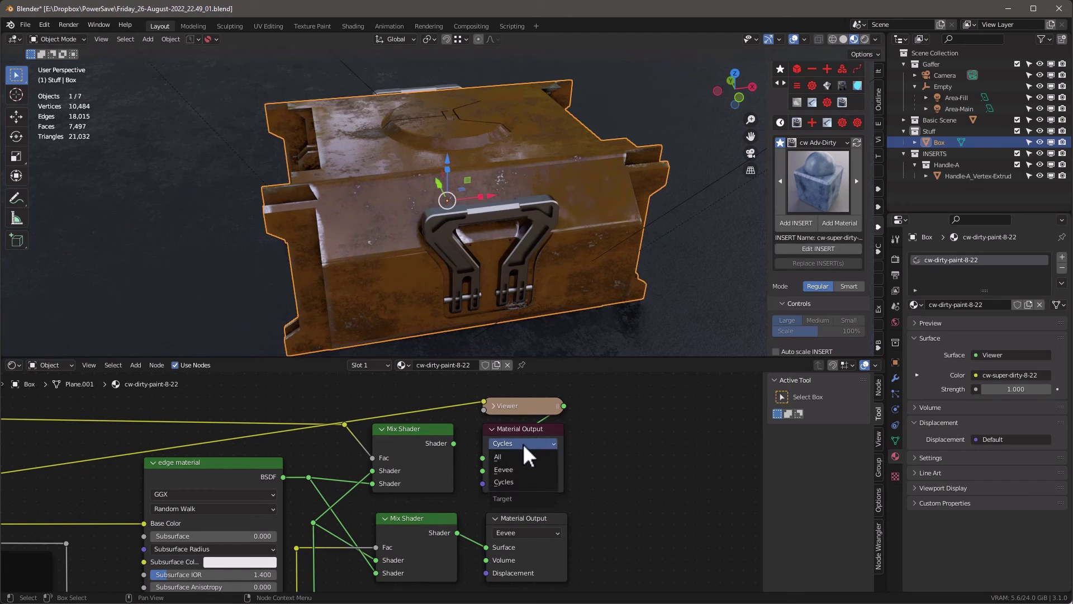
{"action": "left_click", "coordinate": [518, 469]}
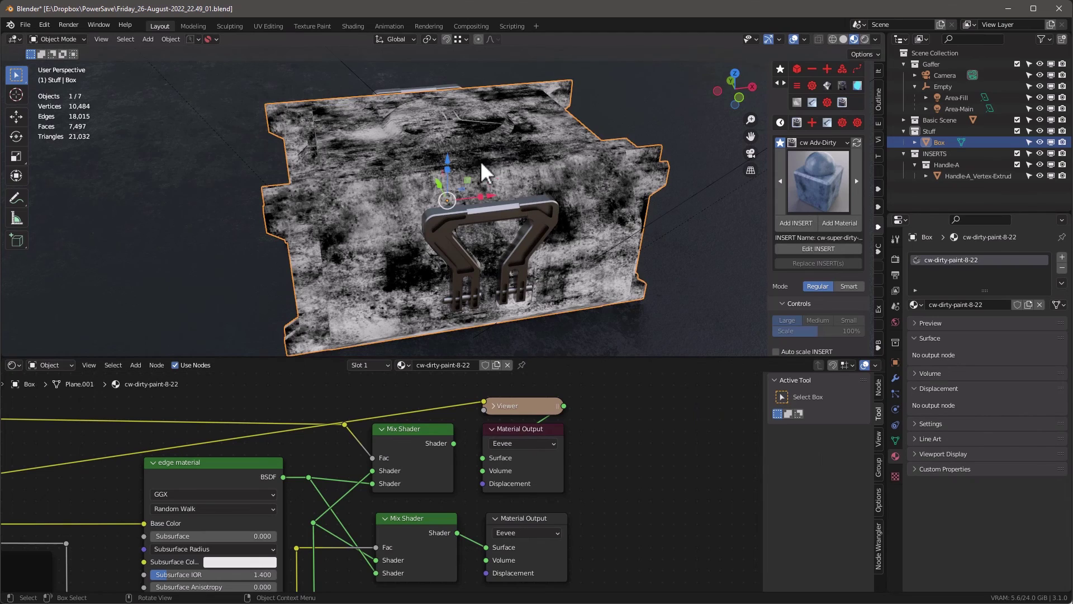
{"action": "mouse_move", "coordinate": [481, 160]}
{"action": "middle_mouse_down"}
{"action": "mouse_move", "coordinate": [513, 152]}
{"action": "mouse_move", "coordinate": [498, 156]}
{"action": "middle_mouse_up"}
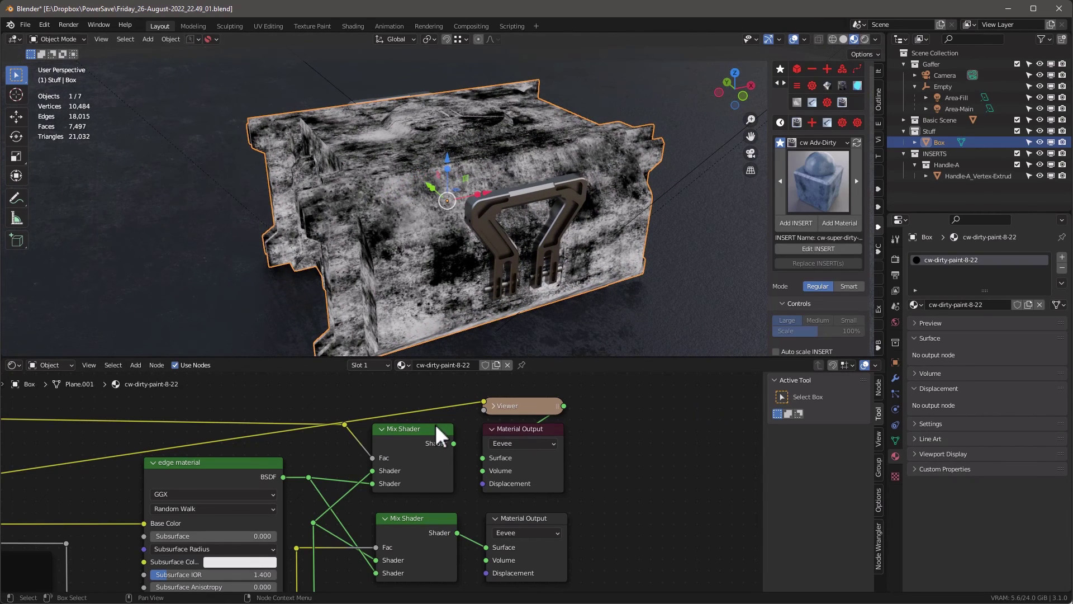
Reconnect the upper Mix Shader to its Material Output and set that output's target back to Cycles.
{"action": "left_click", "coordinate": [411, 427], "text": "ctrl+shift"}
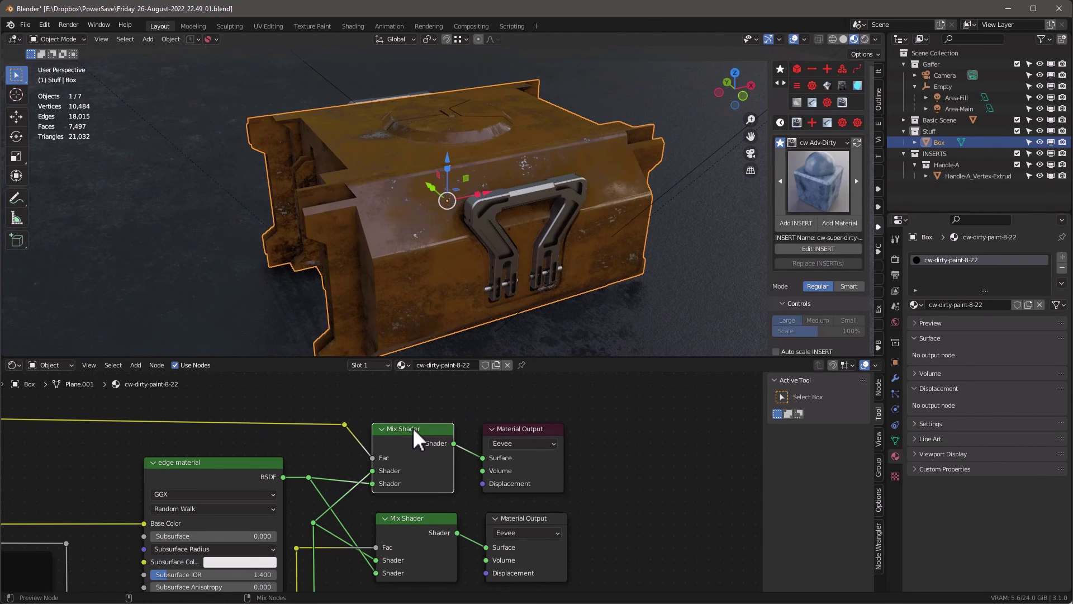
{"action": "left_click", "coordinate": [525, 444]}
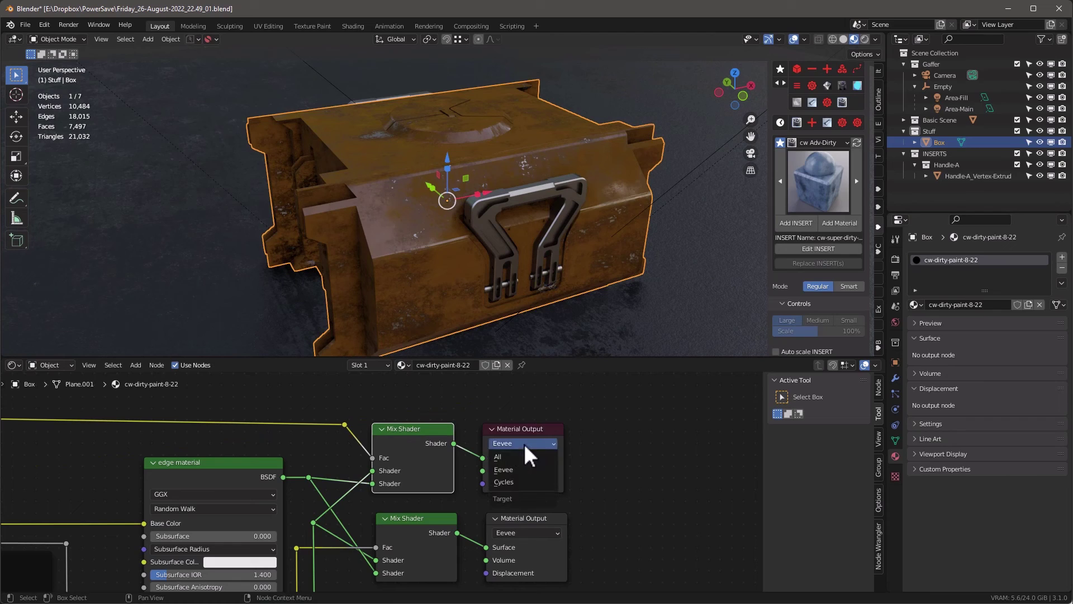
{"action": "left_click", "coordinate": [518, 485]}
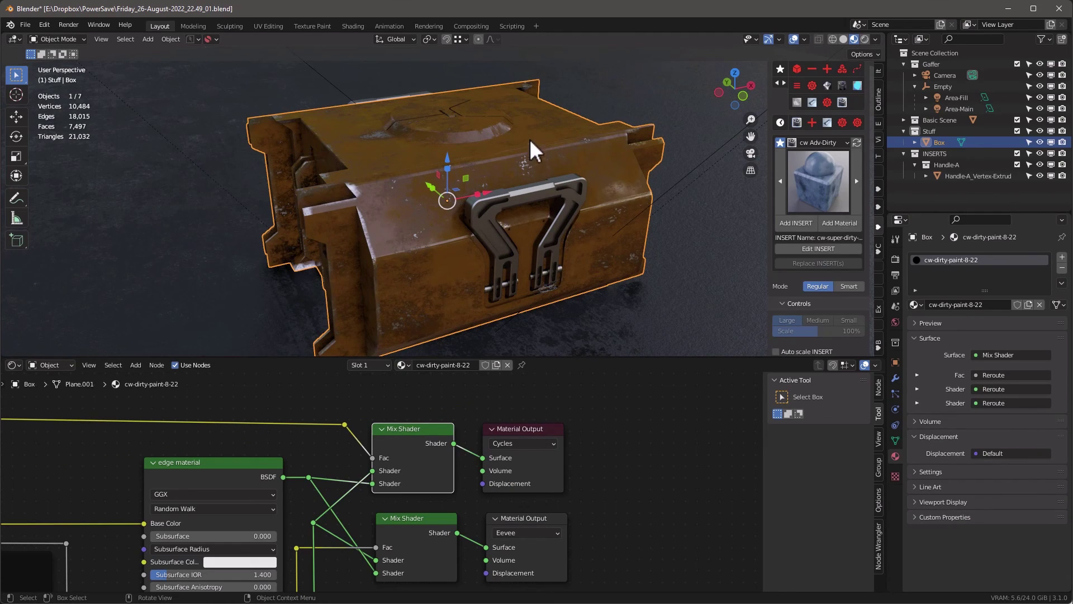
Show the box in rendered shading and inspect the dirty paint from other sides.
{"action": "mouse_move", "coordinate": [528, 138]}
{"action": "middle_mouse_down"}
{"action": "mouse_move", "coordinate": [448, 194]}
{"action": "mouse_move", "coordinate": [322, 113]}
{"action": "mouse_move", "coordinate": [199, 165]}
{"action": "mouse_move", "coordinate": [514, 159]}
{"action": "mouse_move", "coordinate": [576, 134]}
{"action": "middle_mouse_up"}
{"action": "left_click", "coordinate": [870, 38]}
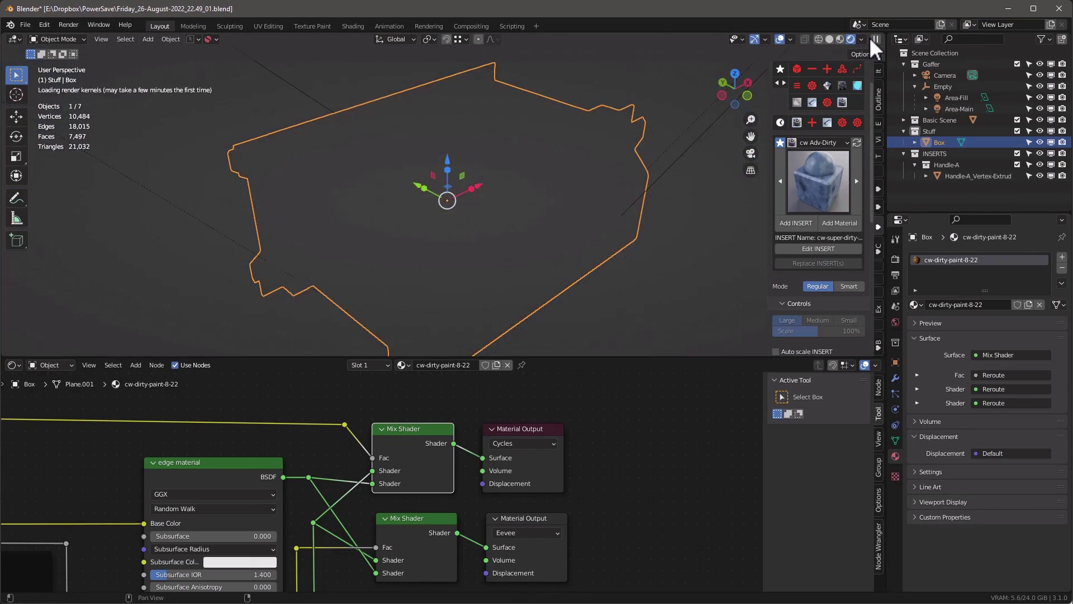
{"action": "middle_click_drag", "start_coordinate": [529, 190], "coordinate": [512, 210]}
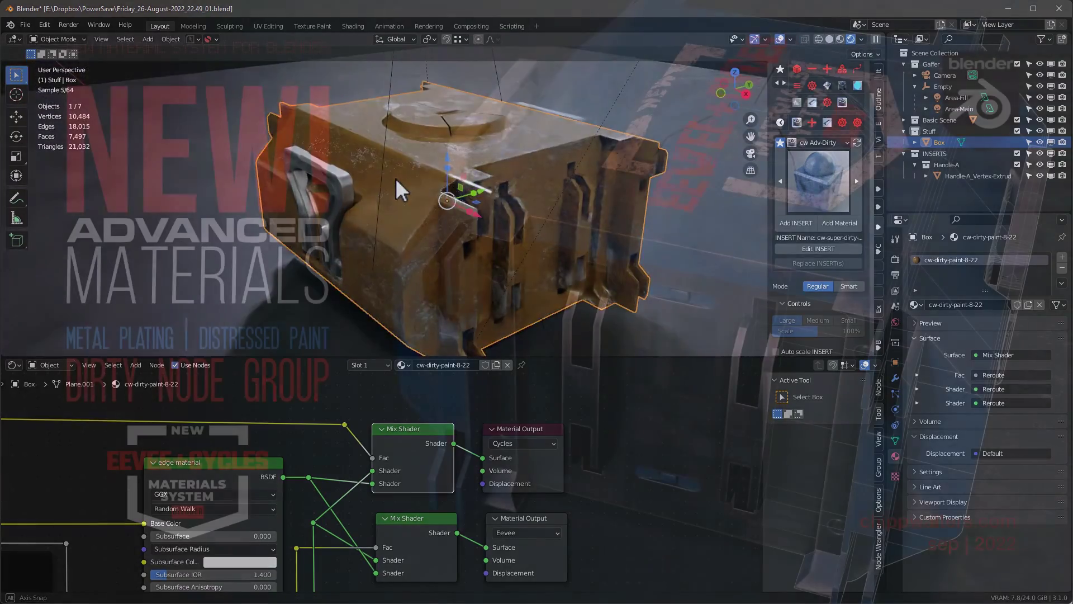